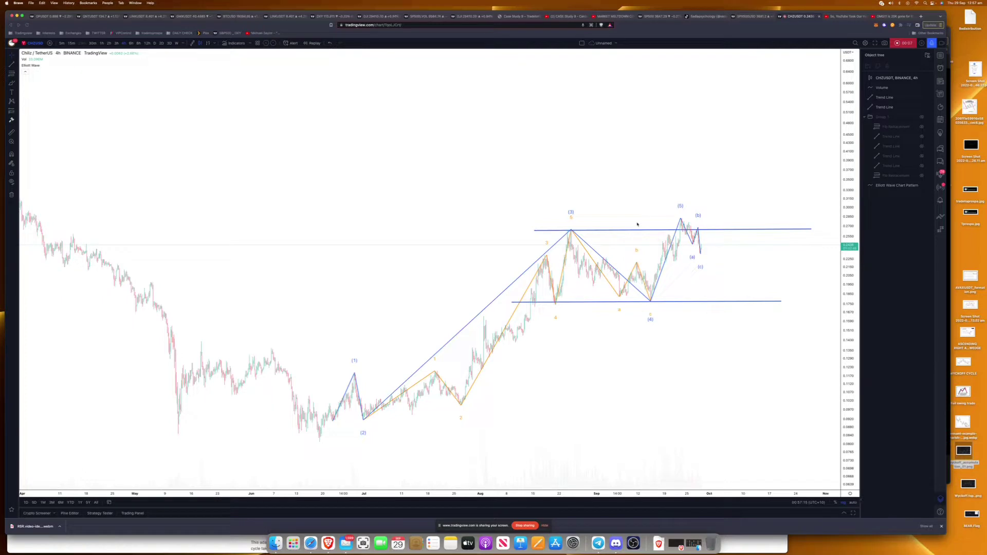
Draw a horizontal trend line under the May and June 2022 lows, extending it to late August
scroll(544, 243, left, 5)
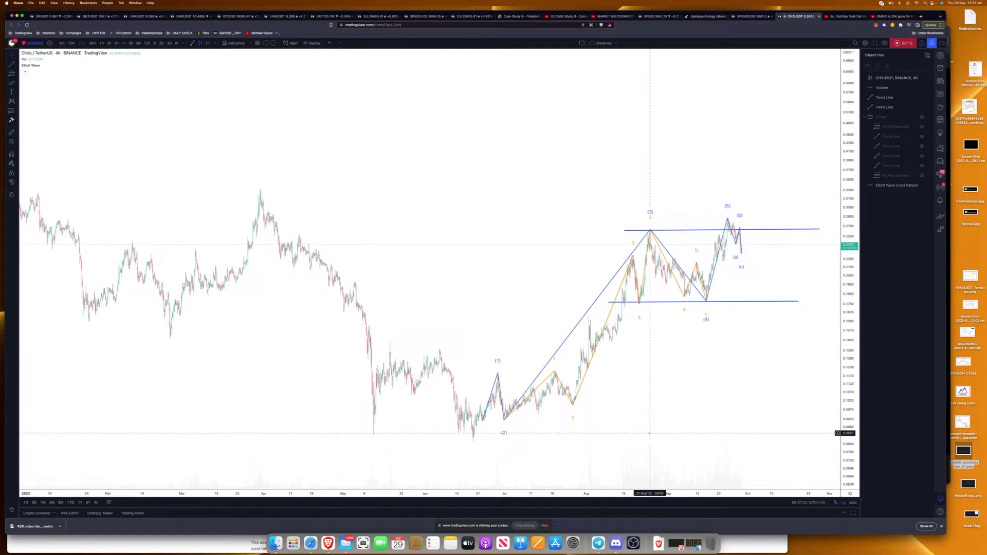
click(11, 65)
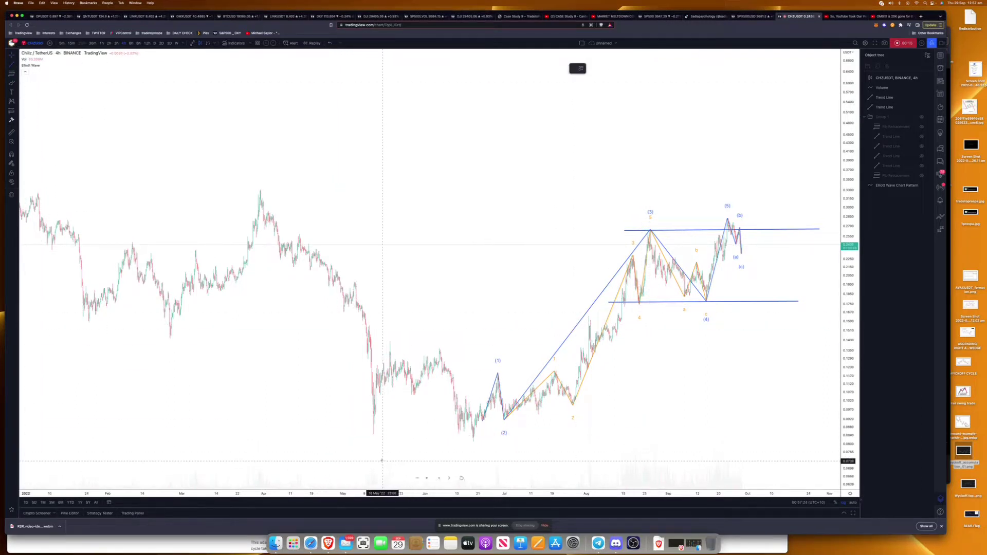
click(365, 434)
click(649, 434)
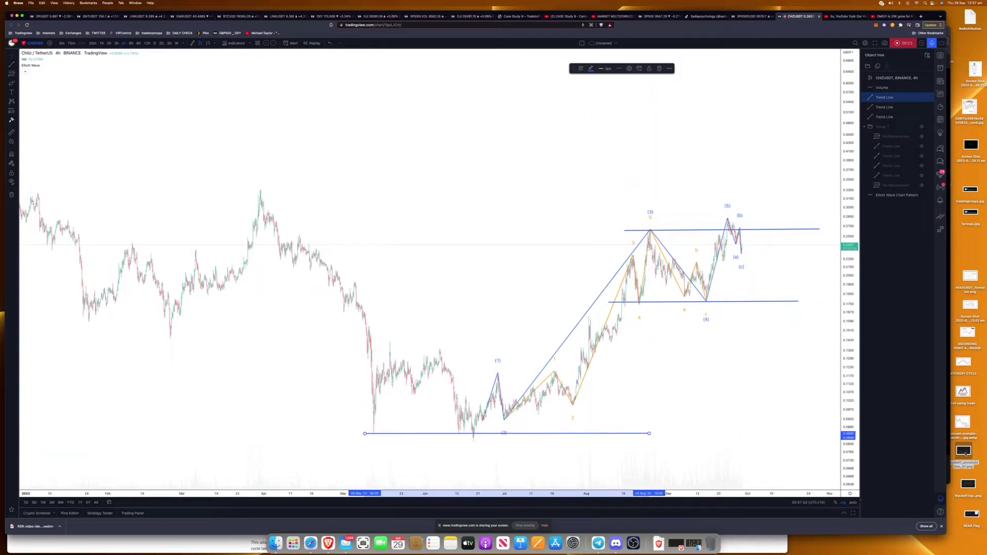
Insert the Wyckoff accumulation schematic image from the desktop and place it just before the May 2022 low
drag(966, 453, 324, 411)
mouse_move(405, 289)
mouse_down()
mouse_move(349, 342)
mouse_move(287, 370)
mouse_up()
drag(252, 404, 314, 406)
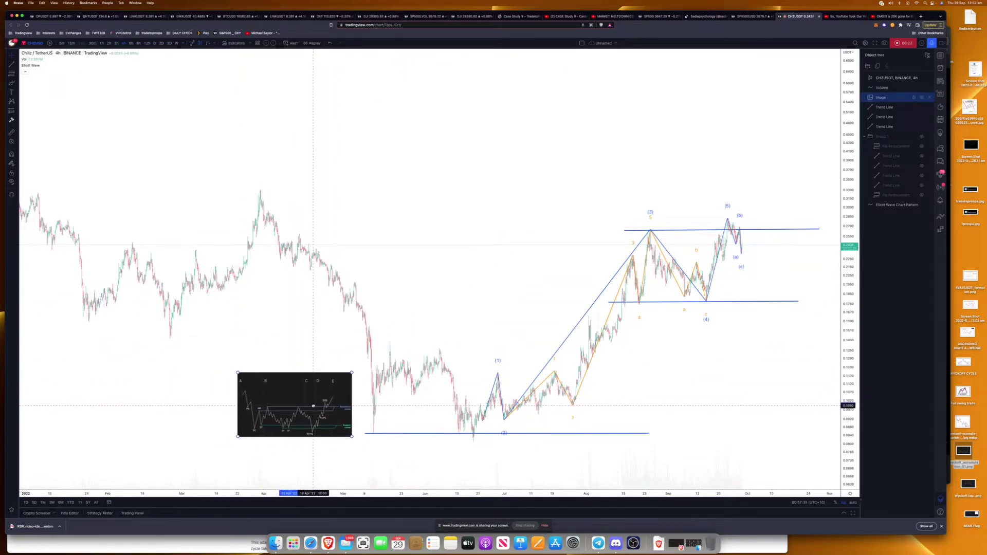
Draw two horizontal trend lines along the May–June 2022 range highs, one slightly above the other, extending into August
click(106, 162)
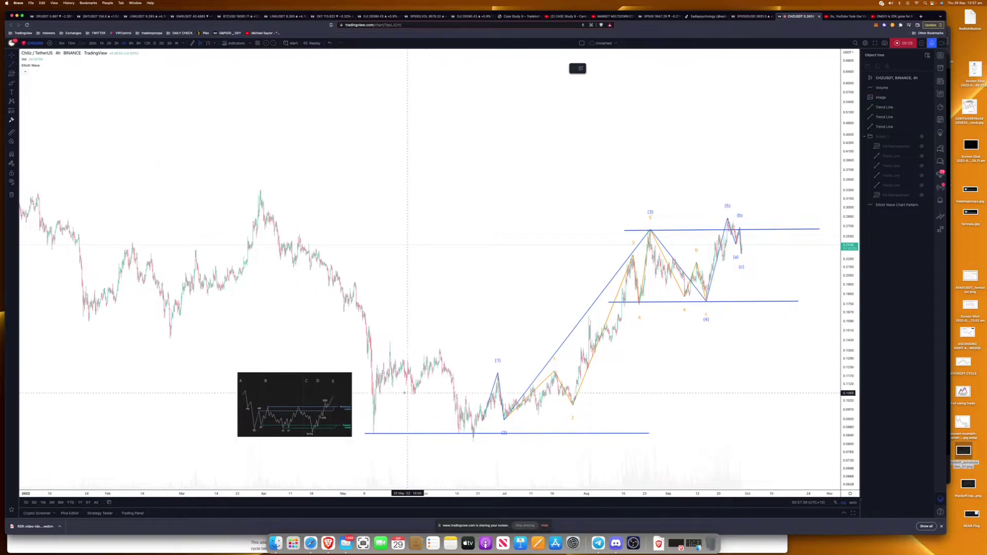
drag(372, 366, 643, 365)
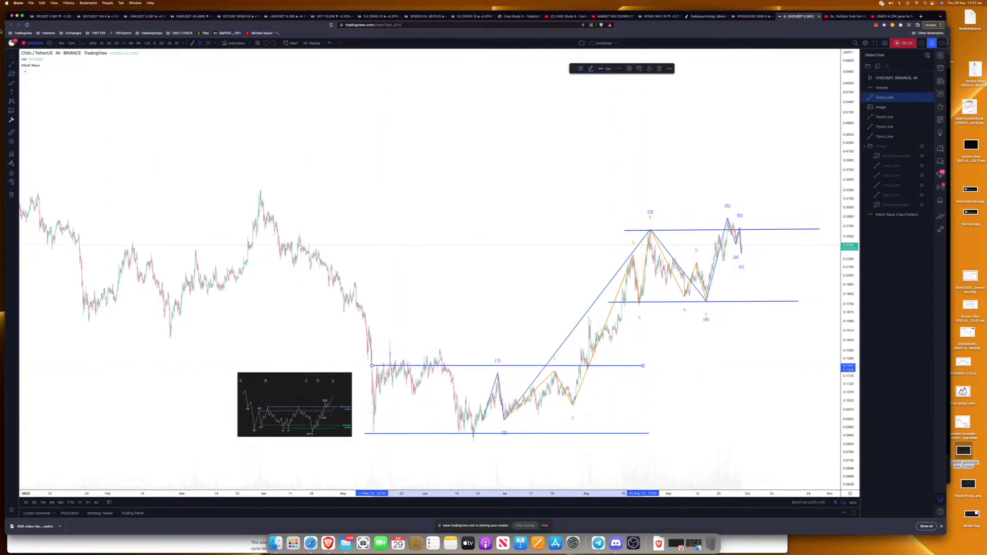
click(9, 64)
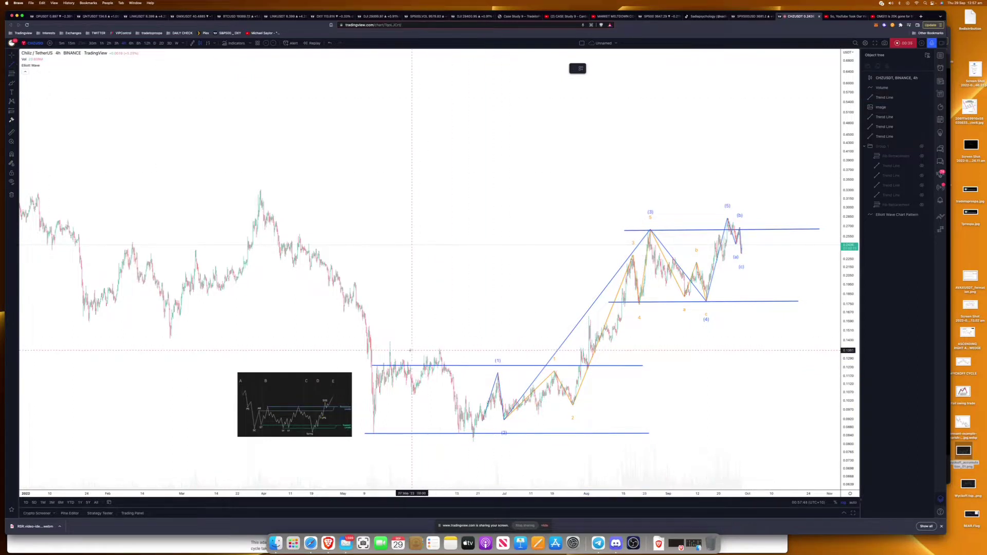
drag(370, 348, 662, 350)
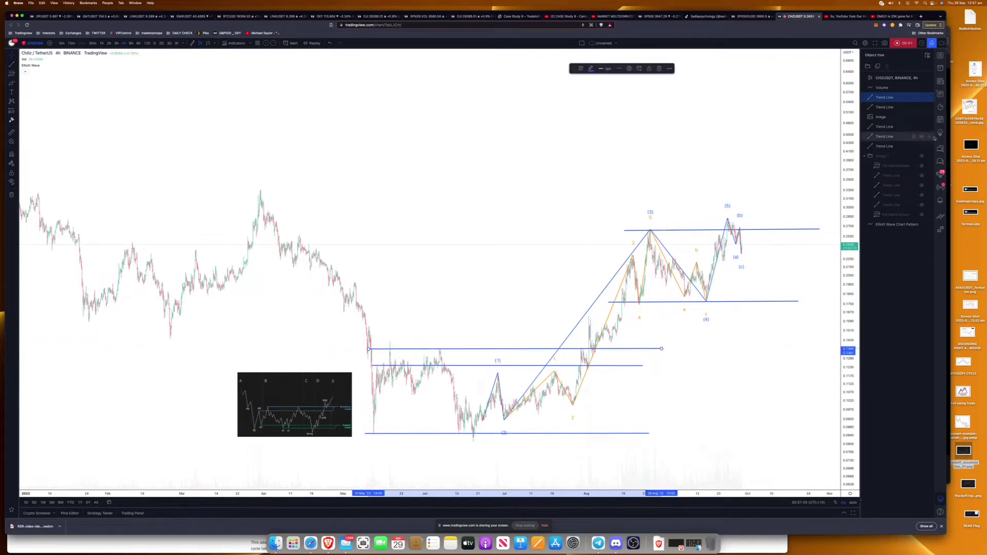
Group the two trend lines along the May–June 2022 range highs and set the group's line colour to black
shift+click(900, 107)
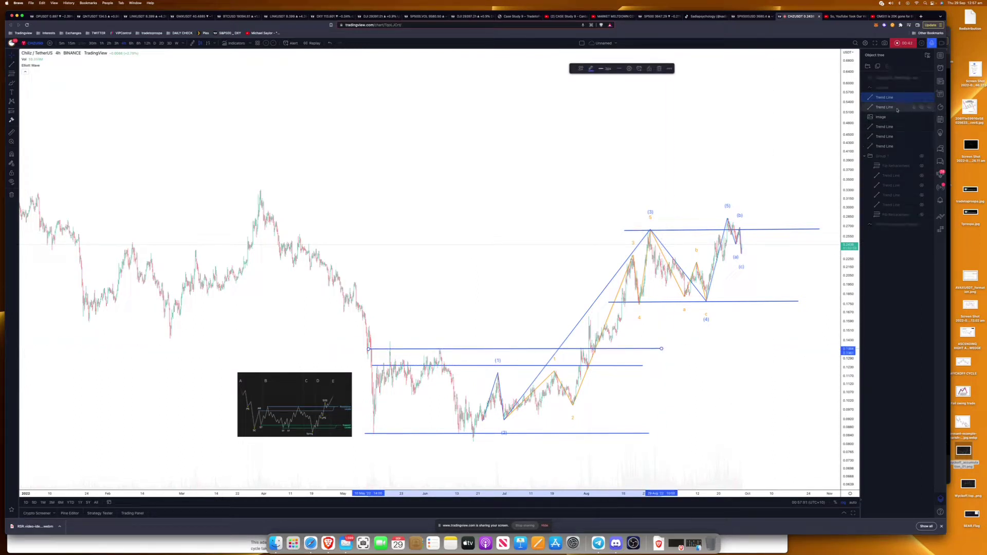
click(868, 66)
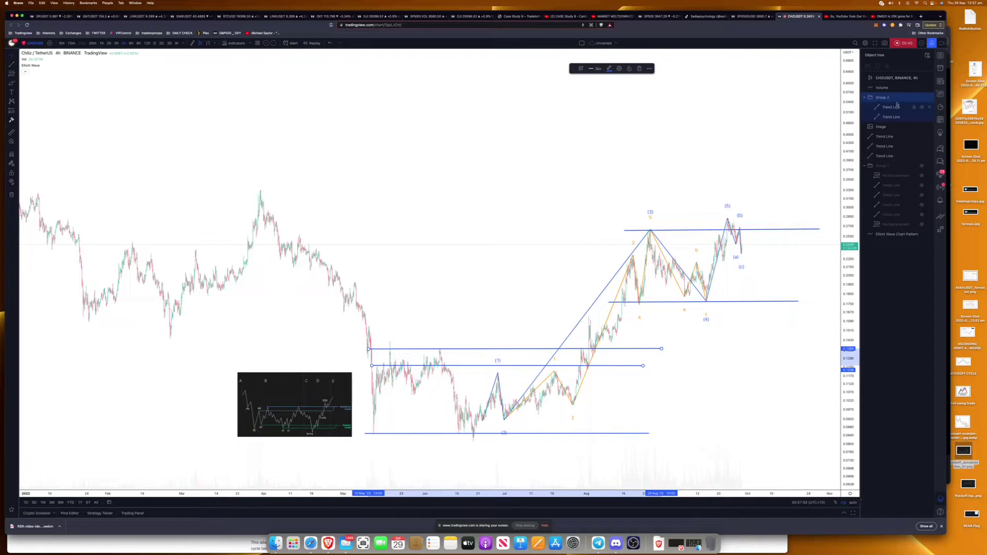
double_click(898, 101)
click(454, 284)
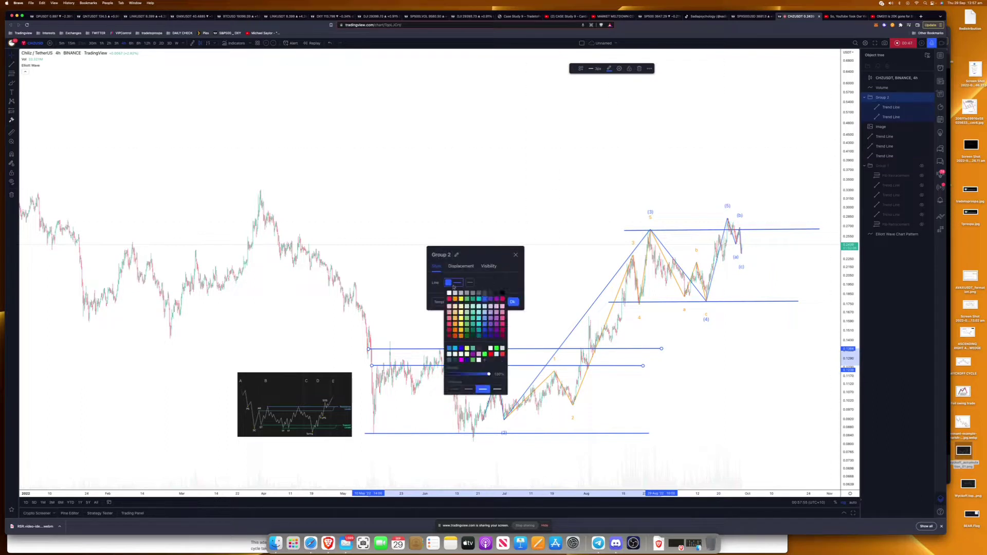
click(502, 293)
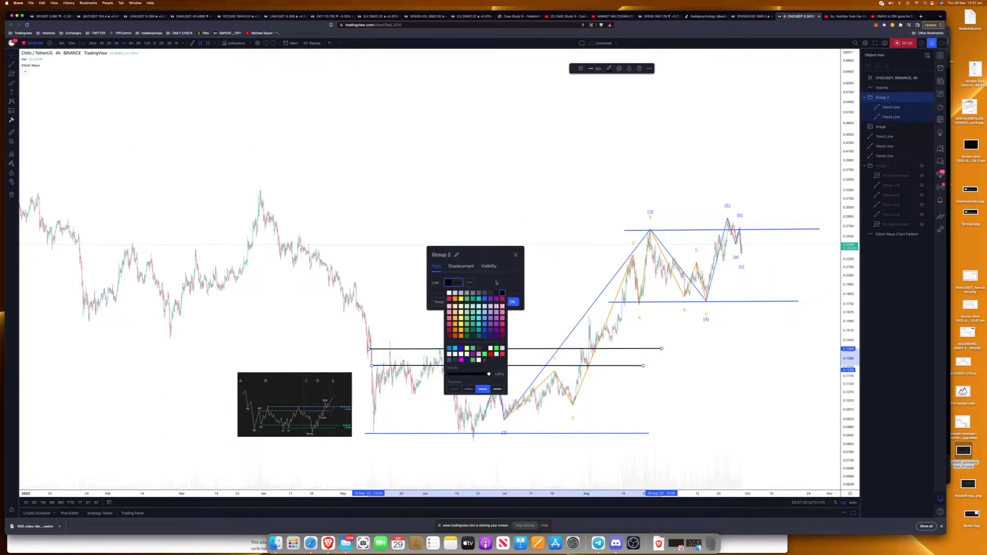
click(504, 279)
click(513, 302)
Draw a Fib Retracement from the May 2022 low up to about the April 2022 high, extending it into October
scroll(500, 415, up, 1)
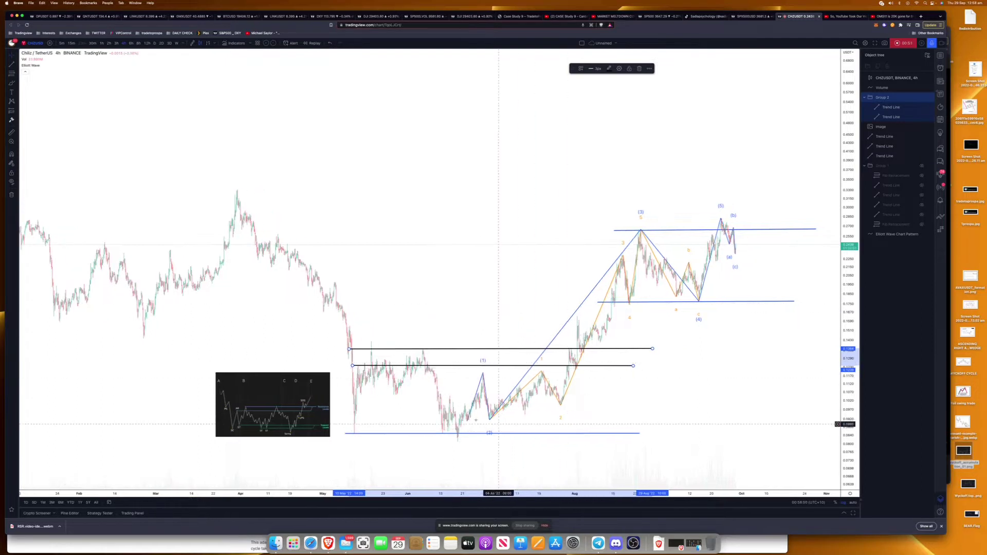
scroll(459, 359, down, 2)
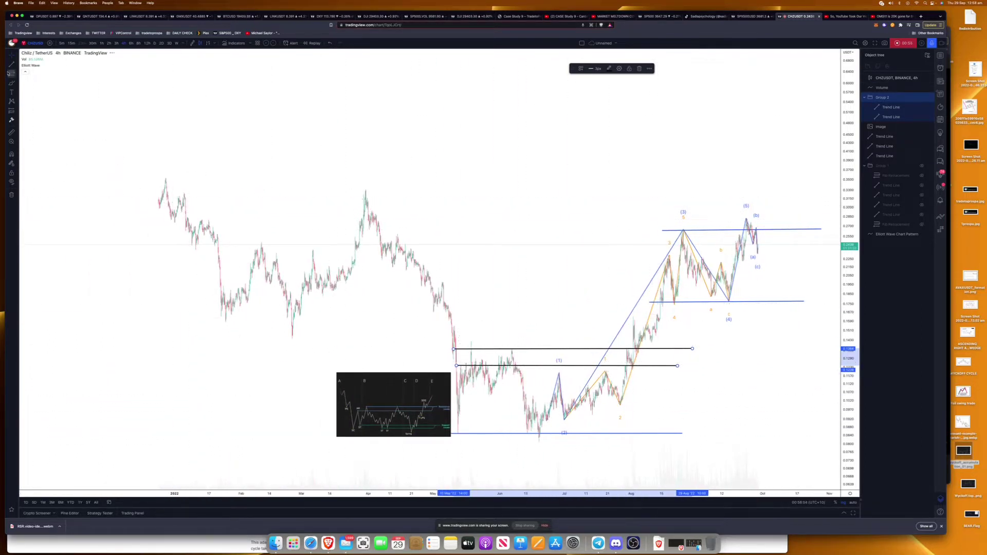
click(8, 73)
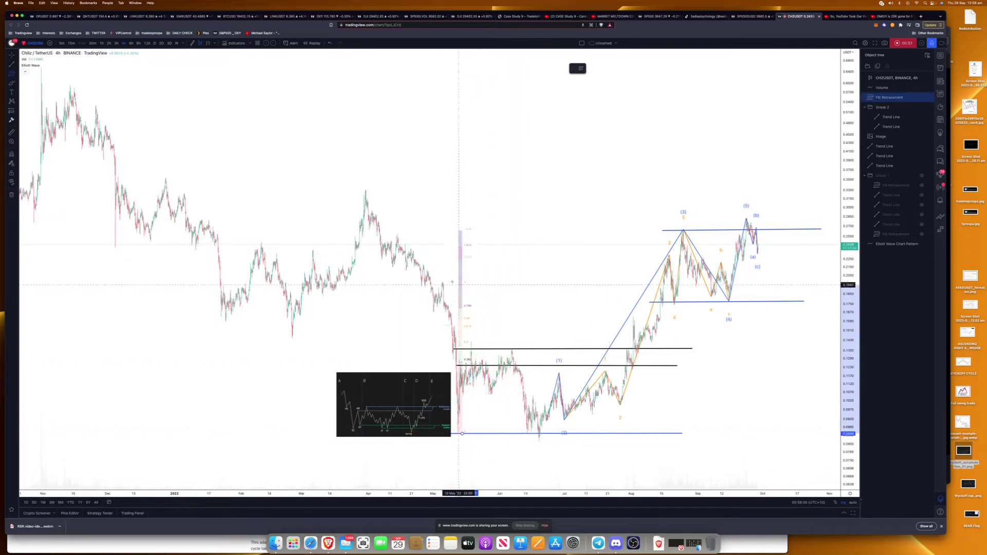
mouse_move(462, 433)
mouse_down()
mouse_move(358, 220)
mouse_move(363, 185)
mouse_move(821, 190)
mouse_move(812, 190)
mouse_up()
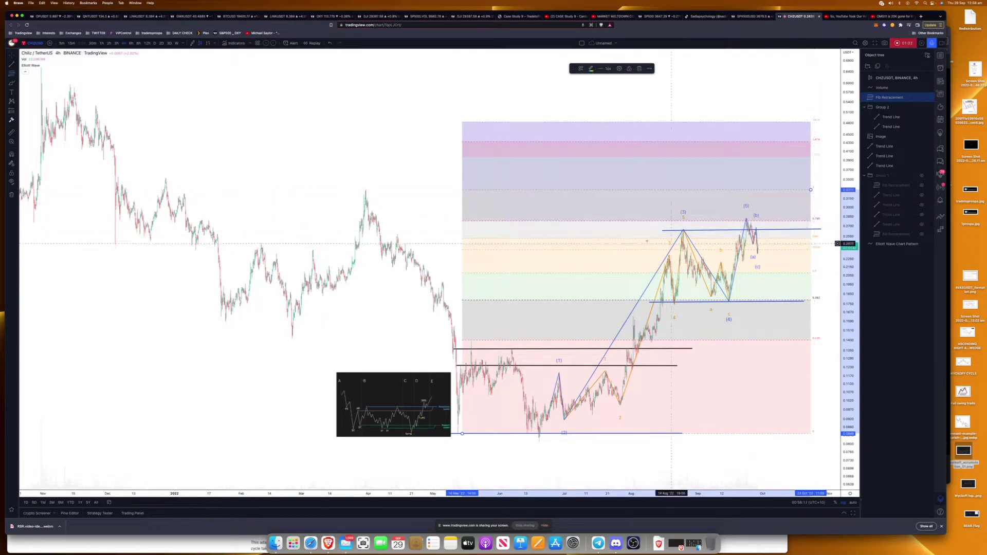
Move the accumulation schematic image clear of the Fib Retracement, into the empty area before May 2022
scroll(509, 235, down, 2)
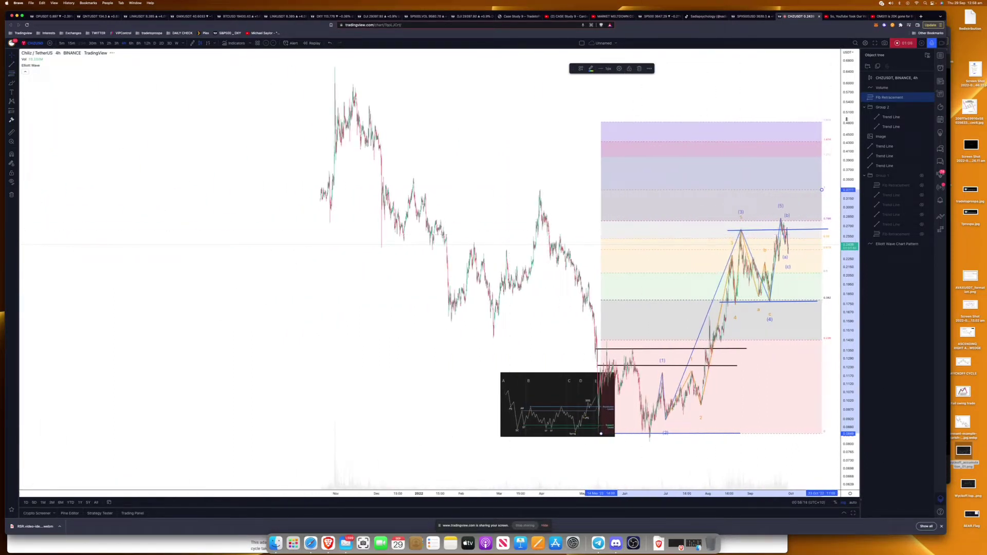
drag(847, 119, 847, 230)
drag(677, 139, 568, 144)
scroll(595, 312, up, 1)
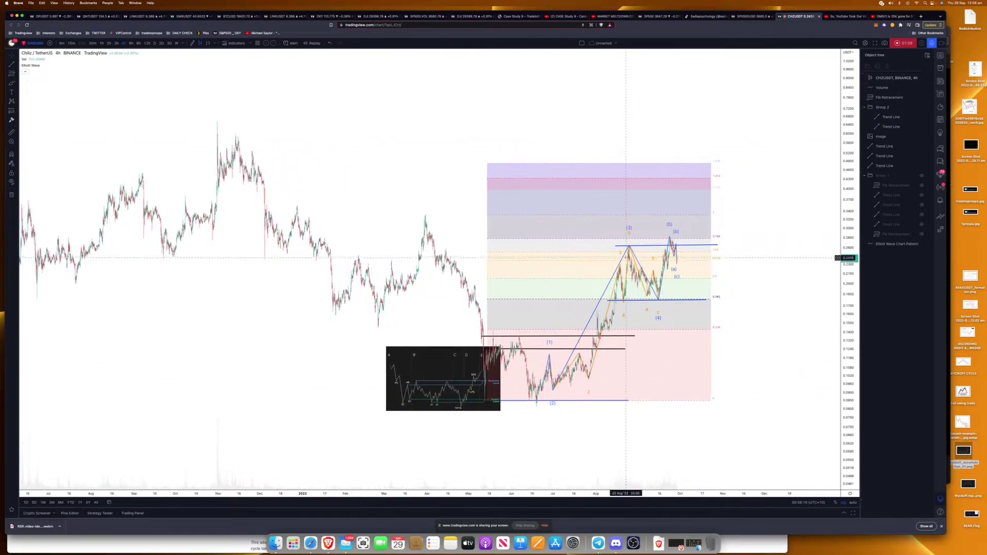
scroll(627, 258, up, 1)
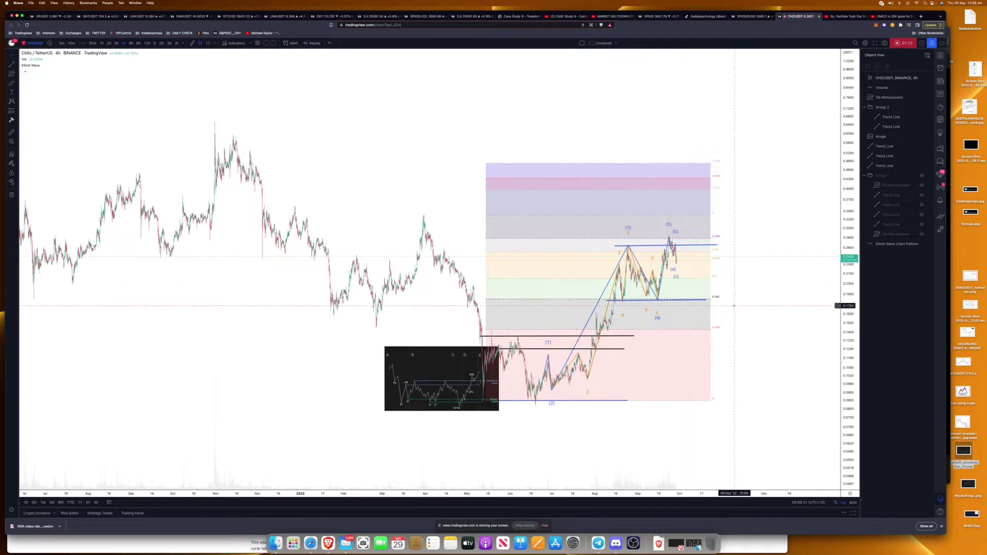
click(421, 361)
drag(442, 361, 357, 379)
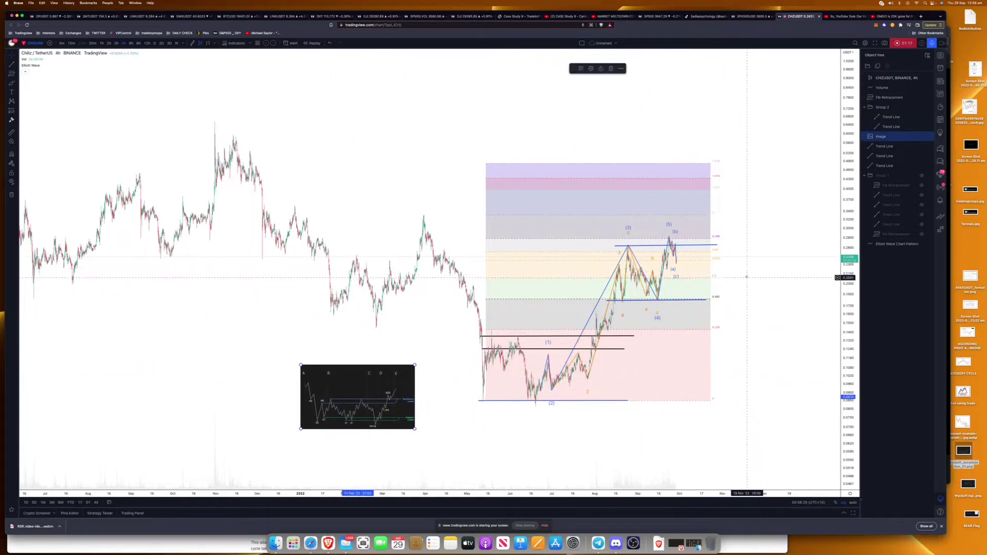
Level the trend line across the wave (3) high and set its colour to black
click(714, 246)
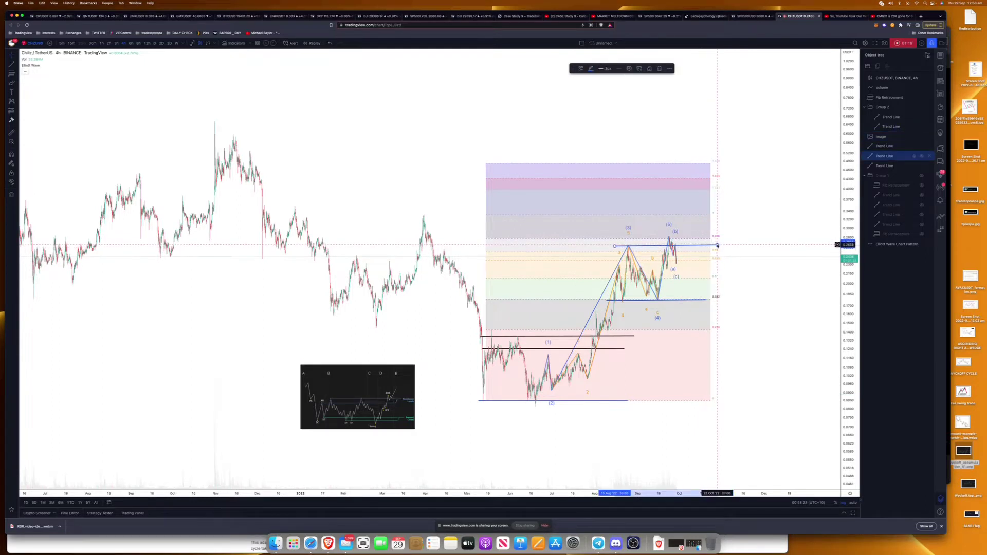
drag(718, 246, 719, 246)
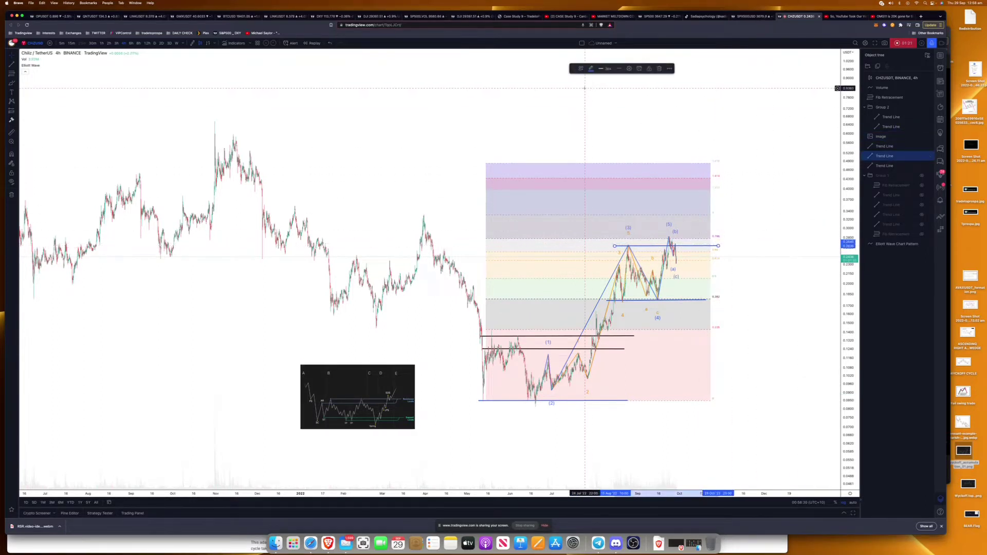
click(592, 68)
click(645, 80)
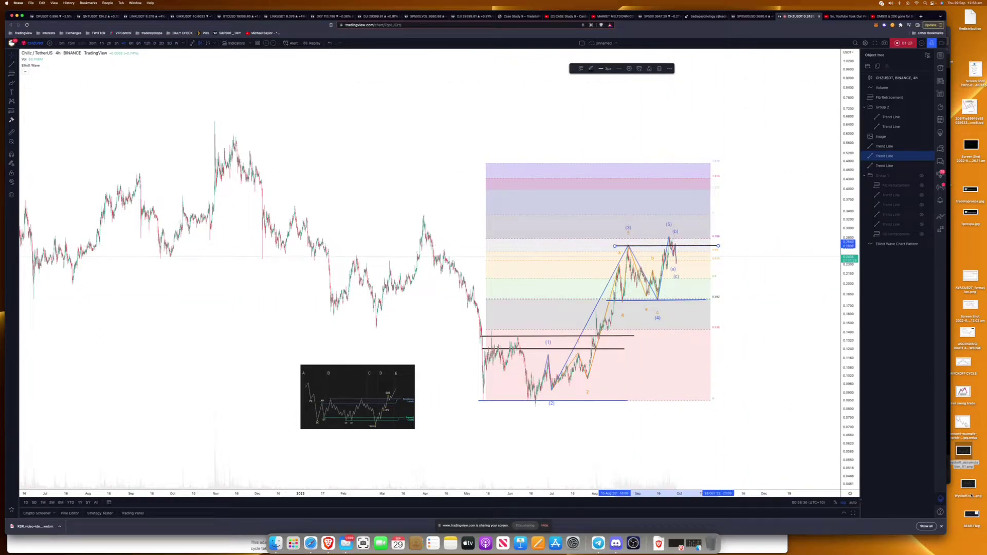
Insert the Wyckoff distribution schematic image from the desktop above the August–September 2022 price range
drag(972, 493, 950, 180)
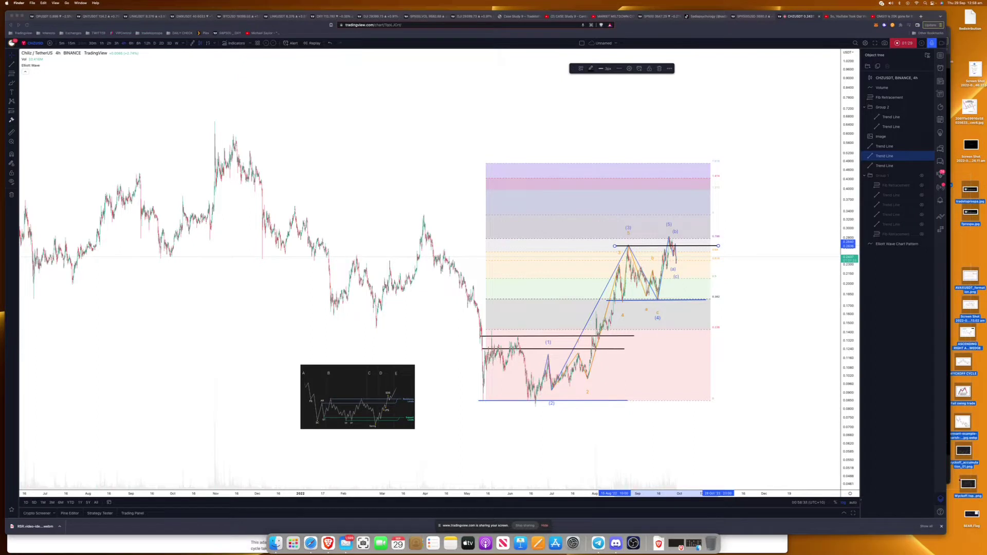
drag(966, 483, 986, 476)
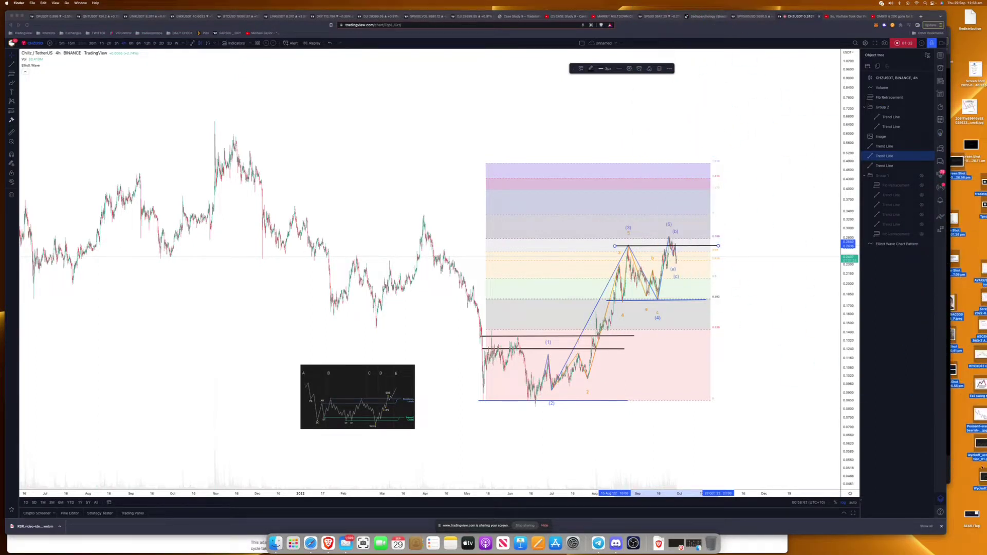
click(973, 481)
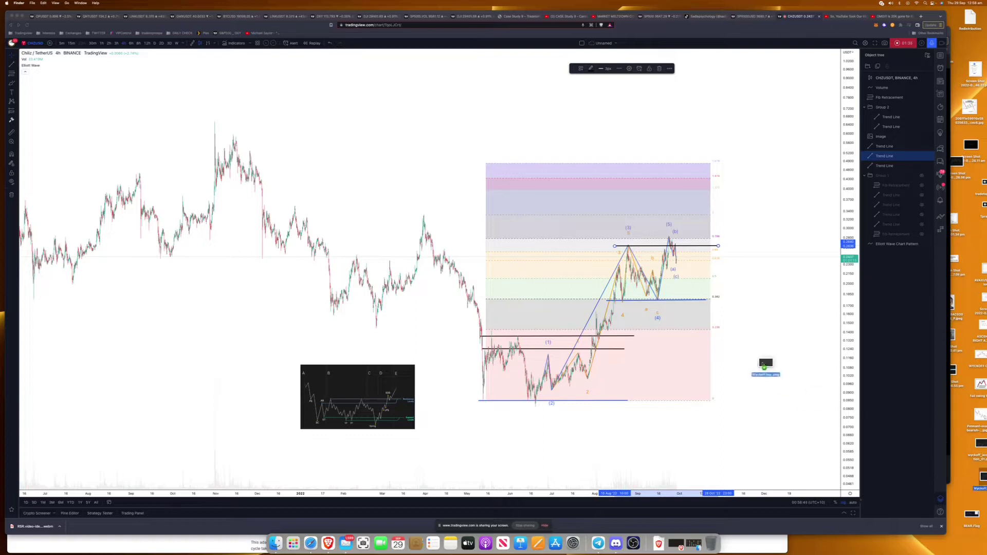
drag(765, 365, 548, 169)
Delete the accumulation schematic image and shrink the distribution schematic image
click(383, 390)
key(Delete)
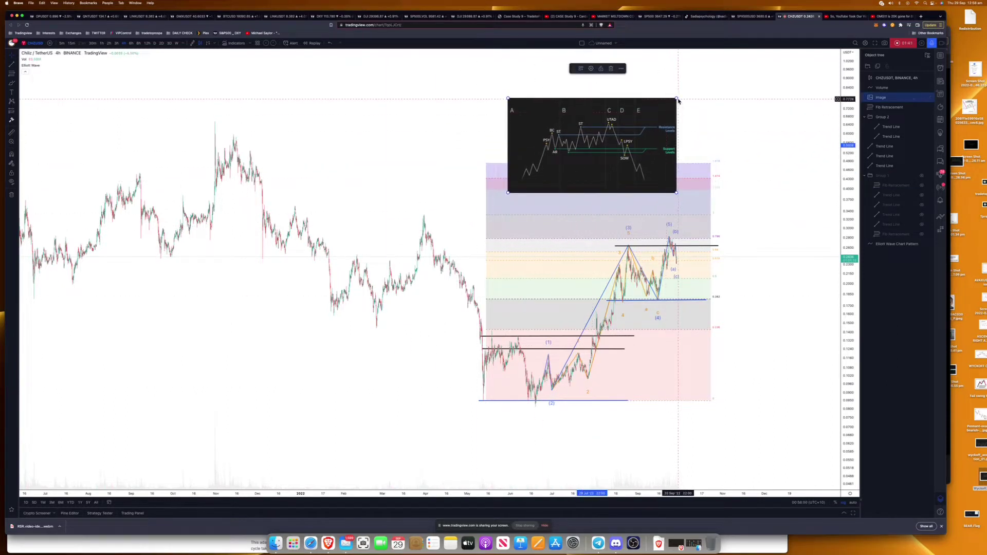
drag(677, 99, 639, 120)
Draw a near-horizontal support trend line along the 2021 and early 2022 lows, from February 2021 to December 2022
click(12, 64)
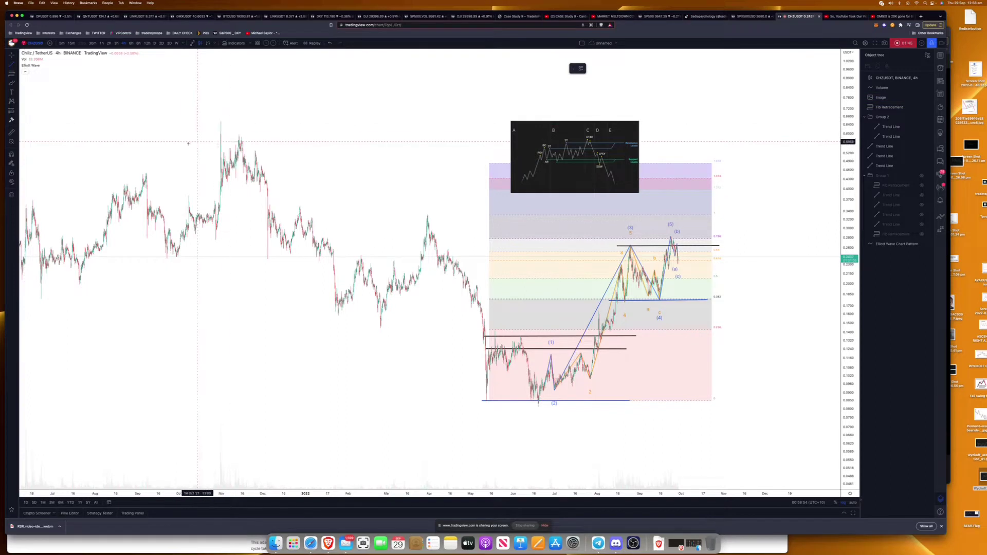
scroll(188, 184, down, 3)
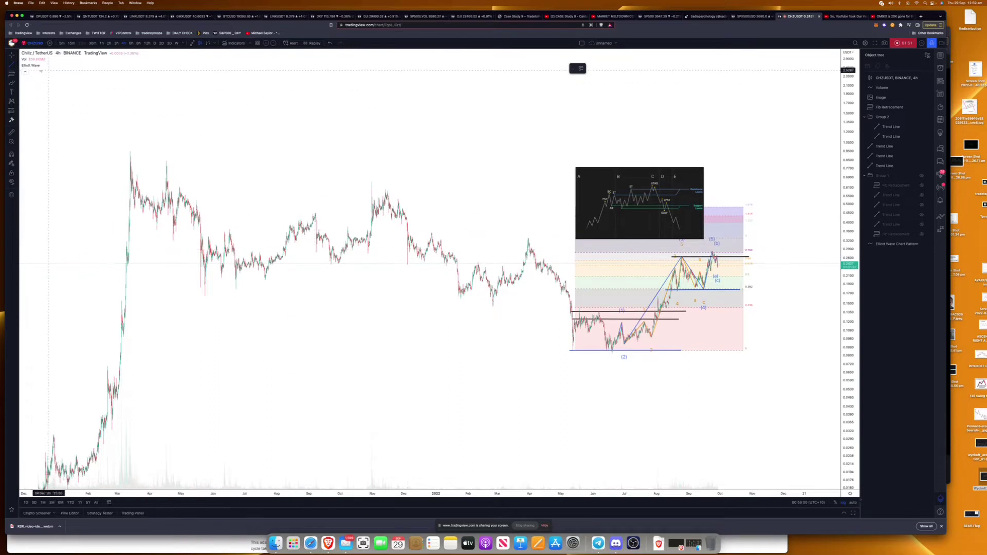
click(12, 66)
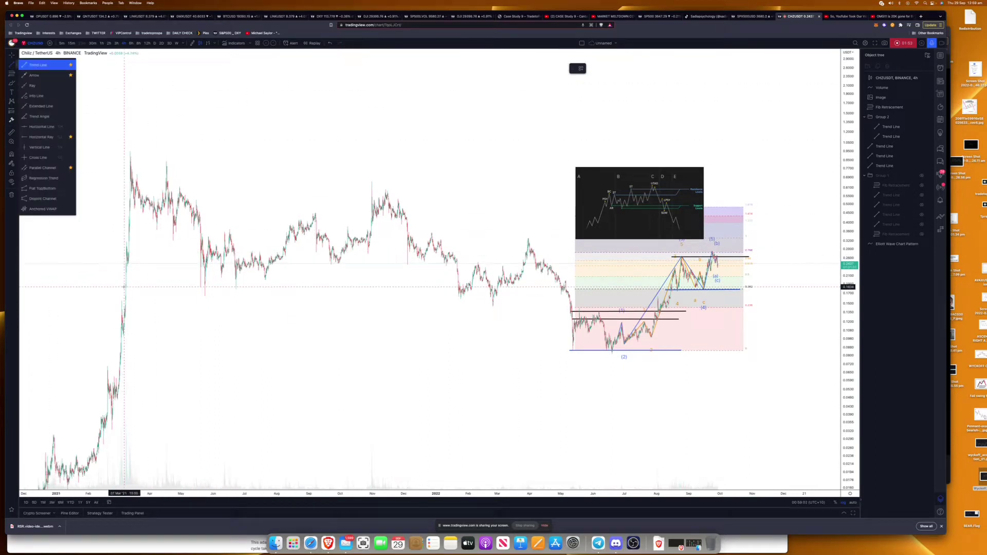
click(36, 66)
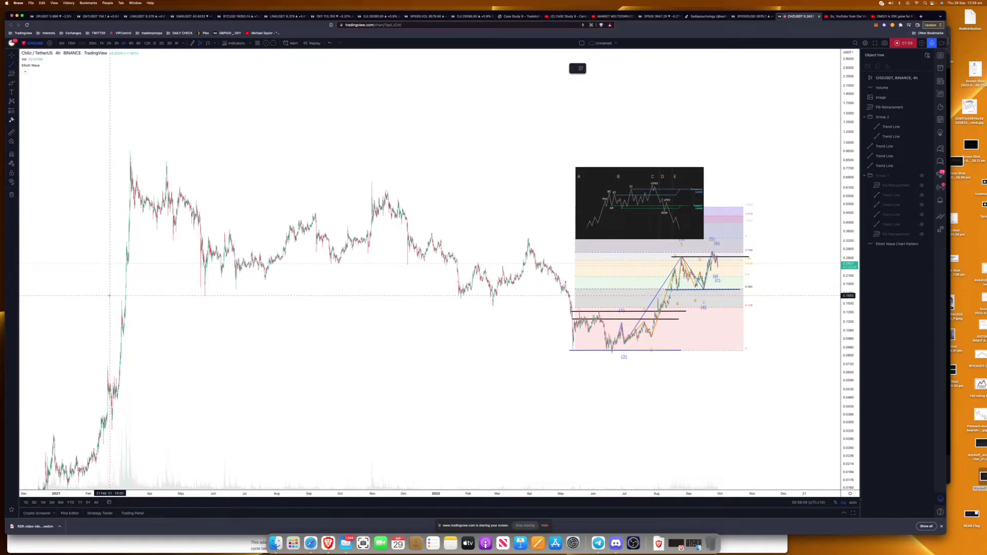
drag(109, 296, 794, 292)
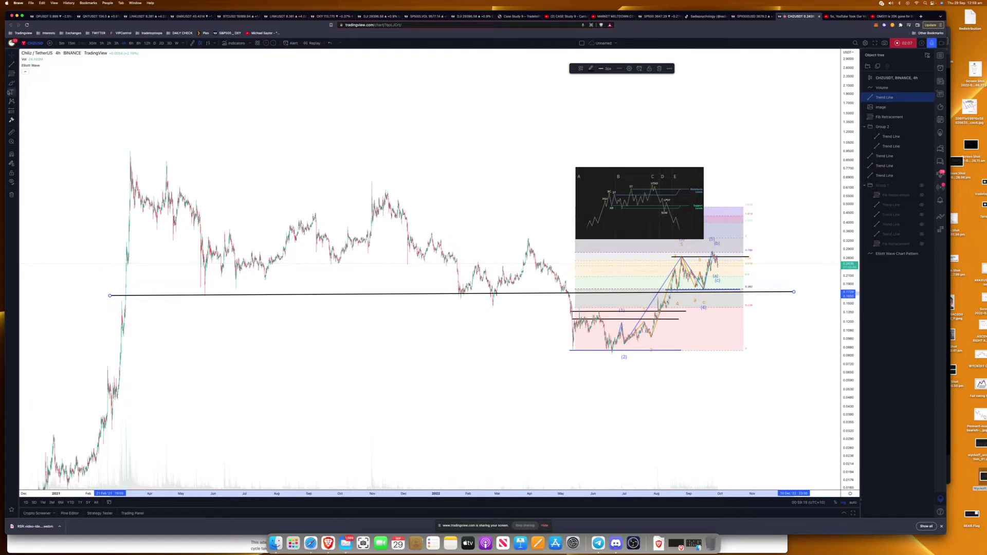
Draw two nearly parallel descending trend lines from the March 2021 peak area across the November 2021 highs to December 2022
click(135, 108)
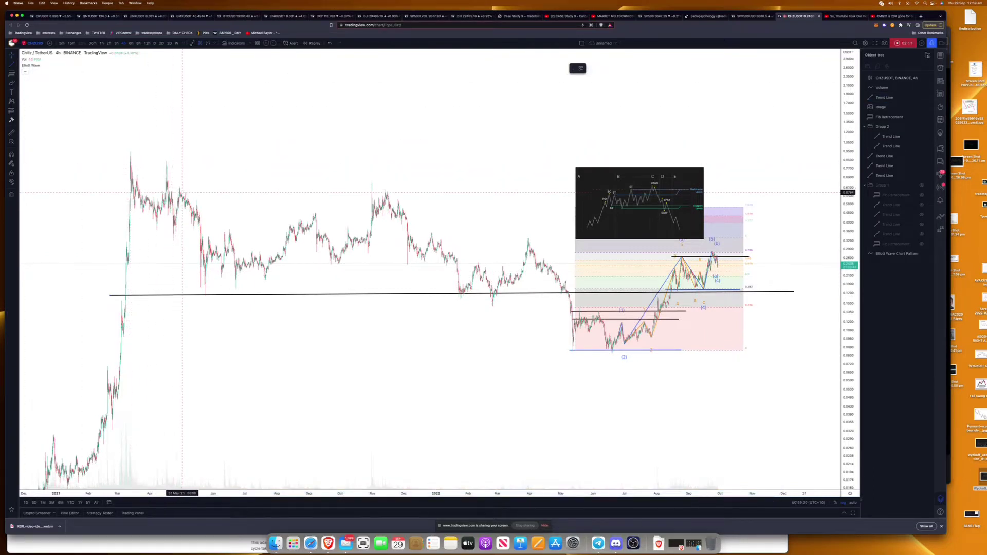
drag(131, 153, 794, 255)
click(793, 255)
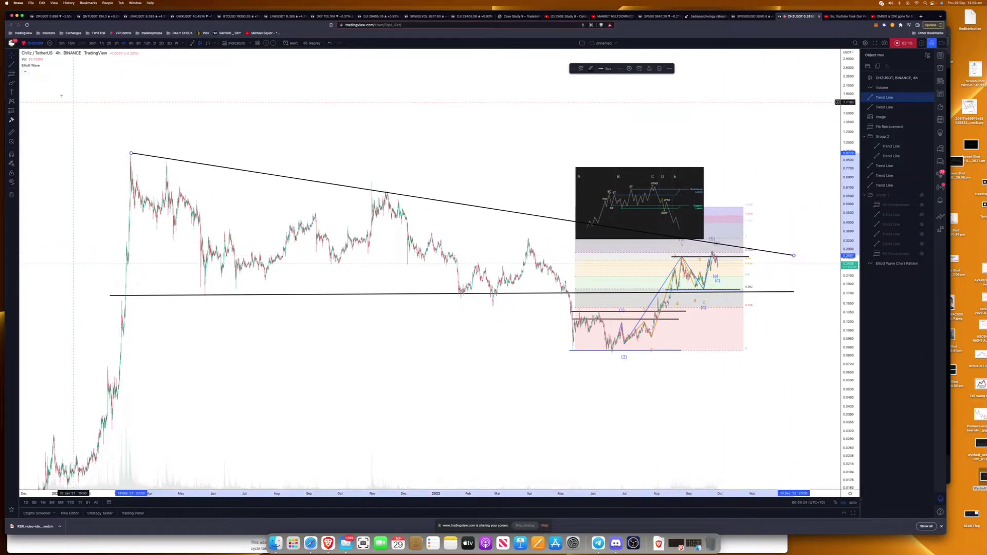
click(12, 64)
drag(132, 171, 787, 273)
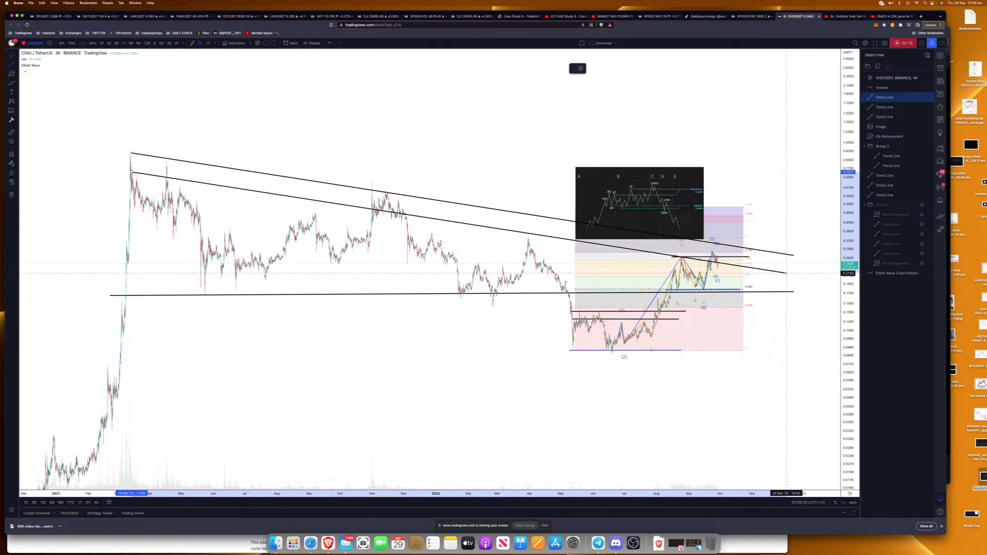
Fine-tune the March 2021 ends of both descending trend lines and lower the December 2022 end of the upper one slightly
drag(132, 172, 128, 179)
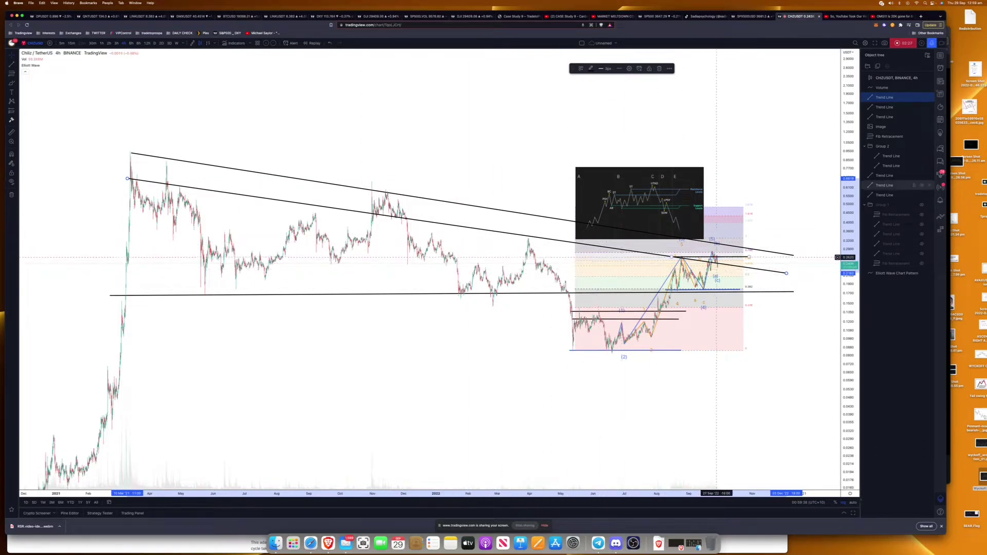
drag(794, 256, 795, 251)
drag(131, 154, 130, 156)
Move the Wyckoff distribution schematic image into the blank area beyond the latest price, around November–December 2022
scroll(653, 206, up, 2)
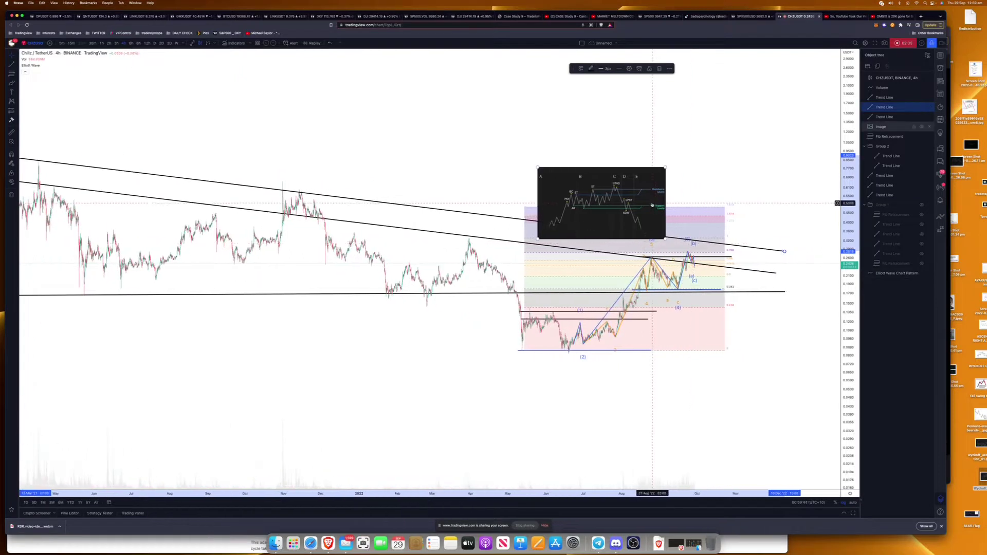
drag(652, 206, 619, 152)
scroll(666, 248, up, 2)
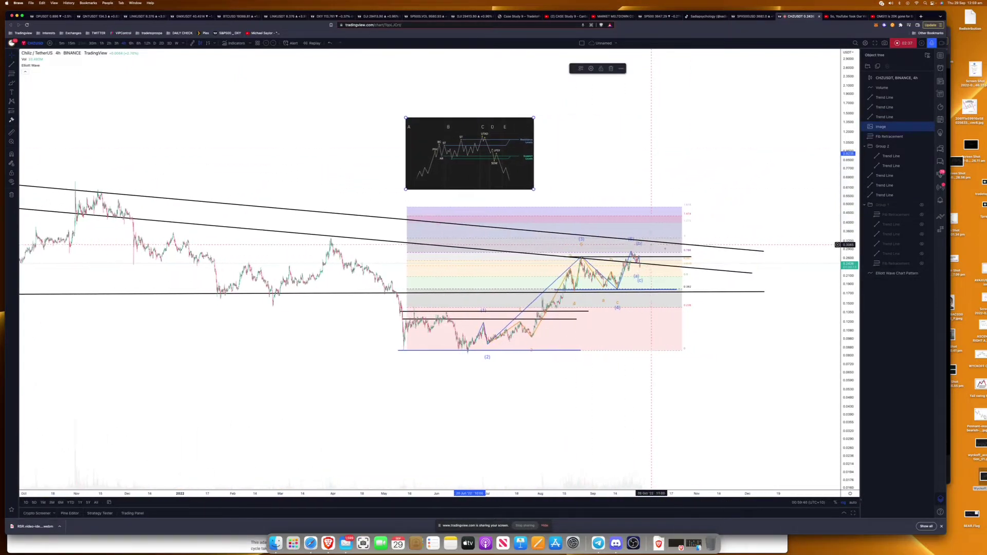
scroll(692, 143, up, 2)
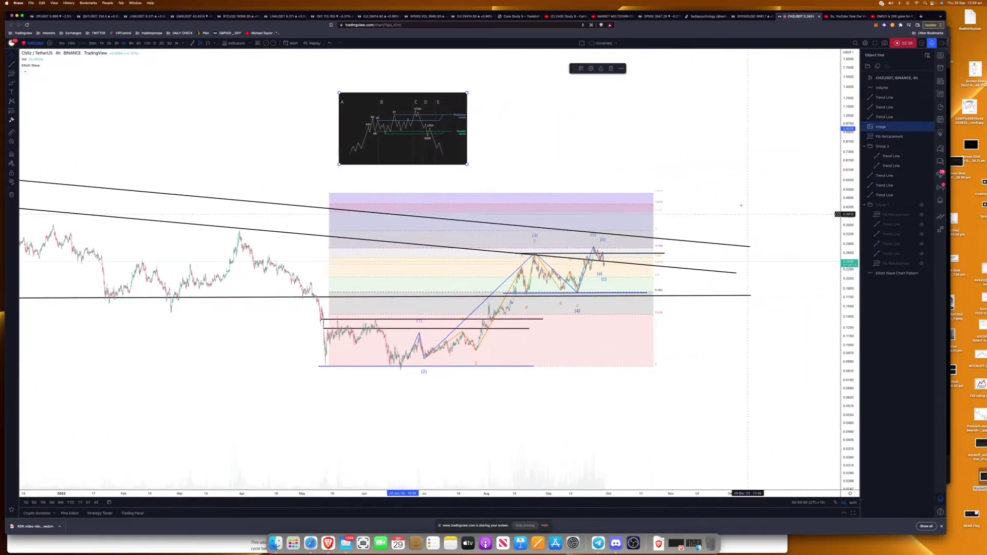
drag(692, 143, 687, 205)
drag(425, 183, 771, 225)
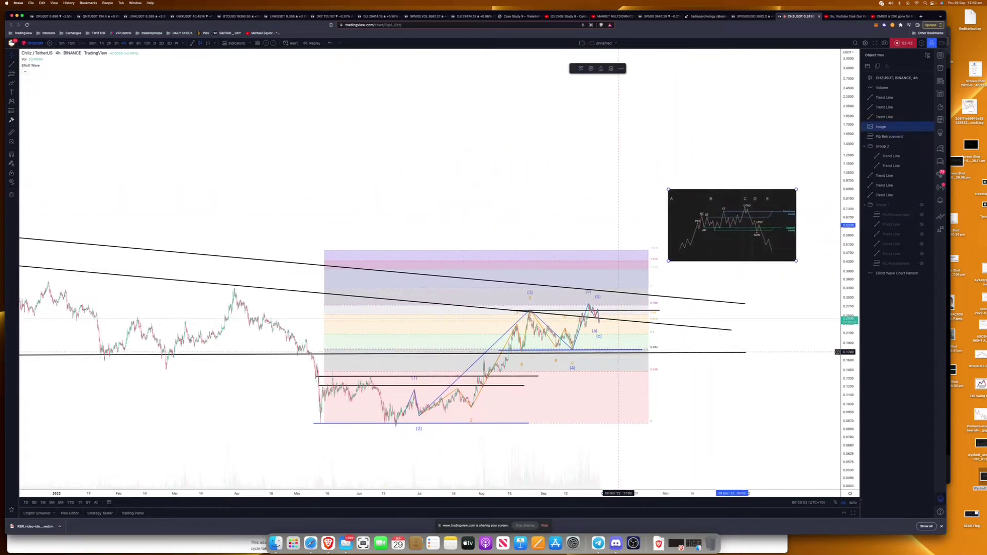
Change the colour of the blue support trend line under the August–September 2022 lows to black
click(642, 350)
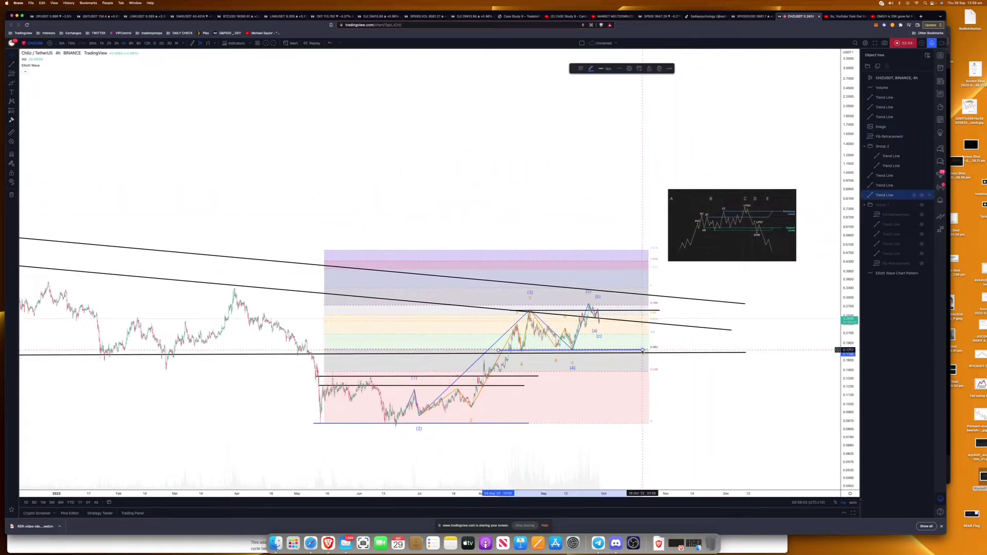
click(591, 68)
click(644, 83)
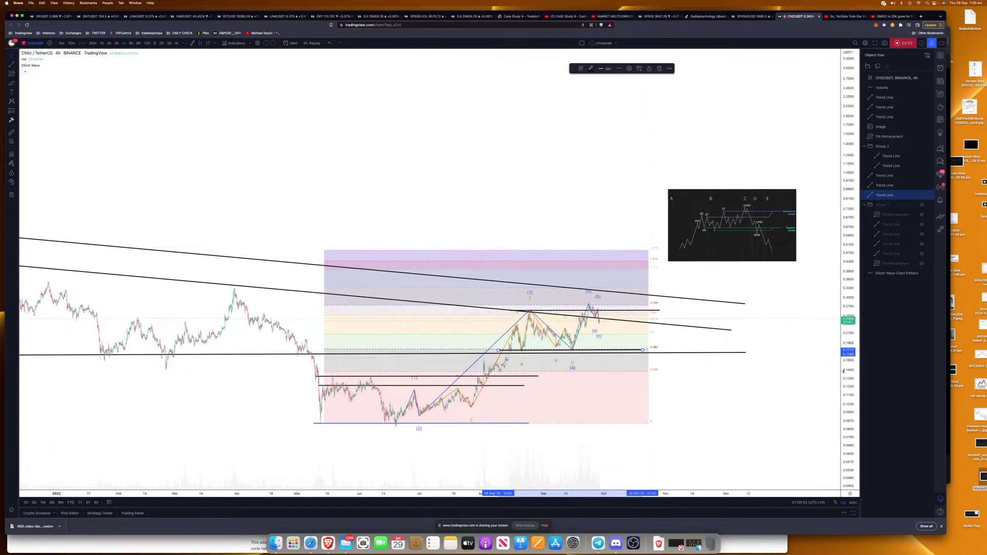
Enlarge the distribution schematic image and keep it in the blank area beyond the latest price
drag(844, 371, 805, 206)
drag(726, 186, 760, 299)
drag(831, 262, 777, 293)
drag(731, 425, 627, 289)
drag(670, 201, 792, 269)
click(656, 333)
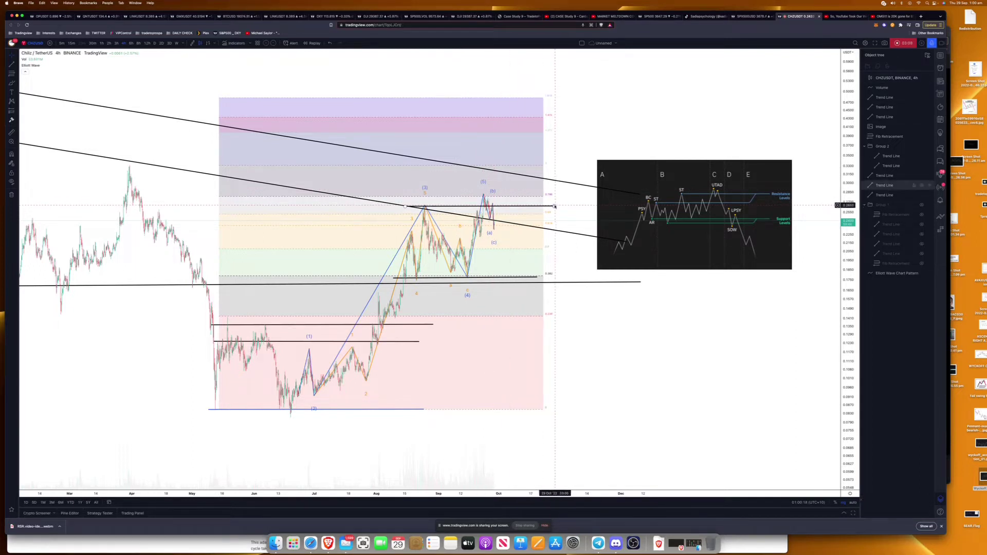
Nudge the October end of the August-high resistance line and raise the December 2022 end of the lower descending trend line slightly
drag(554, 207, 559, 207)
scroll(580, 325, up, 3)
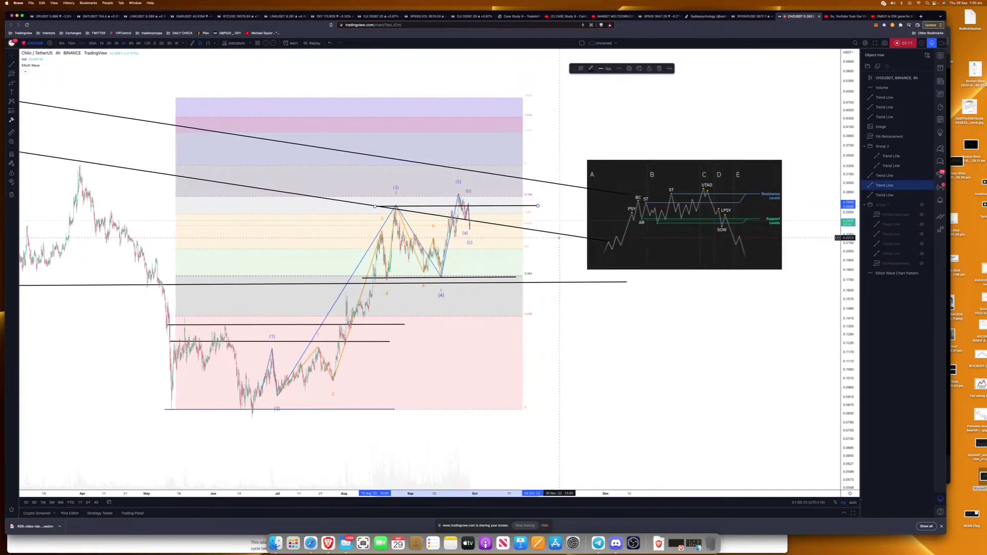
drag(580, 325, 740, 399)
scroll(740, 400, up, 4)
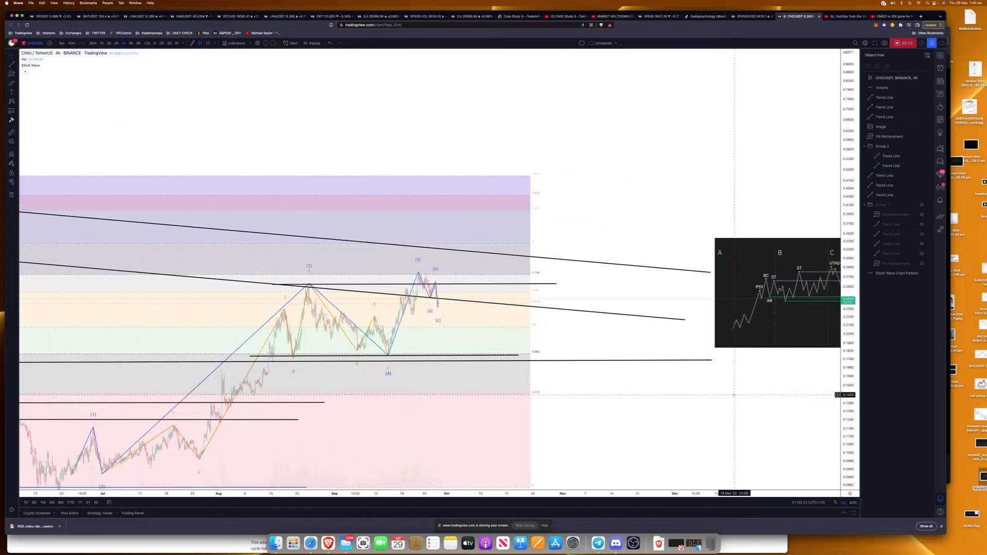
drag(846, 407, 811, 311)
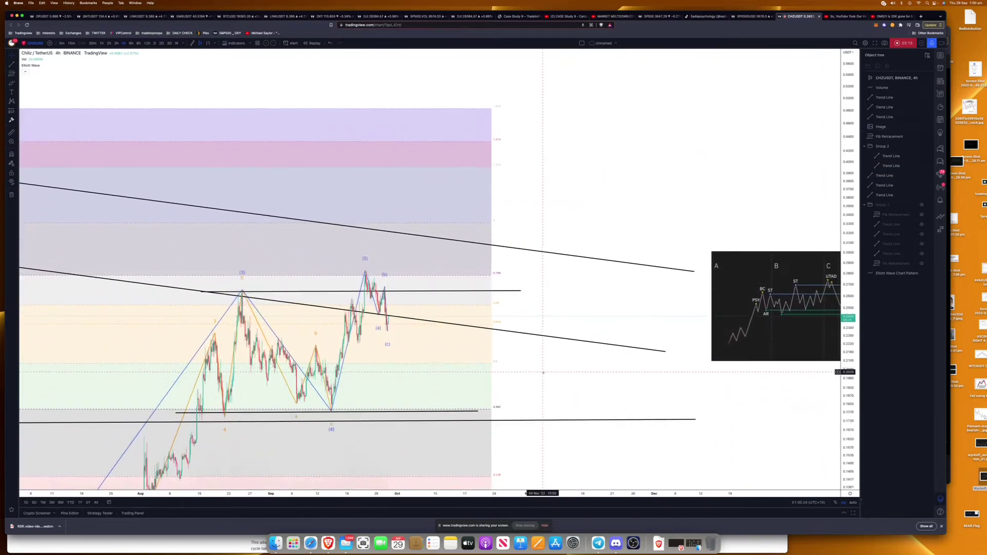
scroll(481, 384, up, 2)
drag(483, 383, 576, 312)
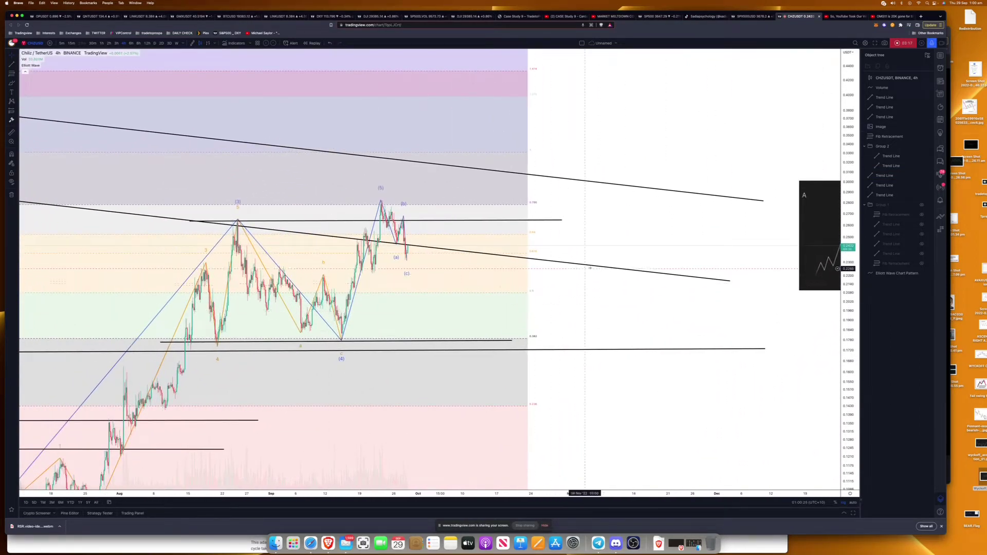
drag(729, 281, 730, 276)
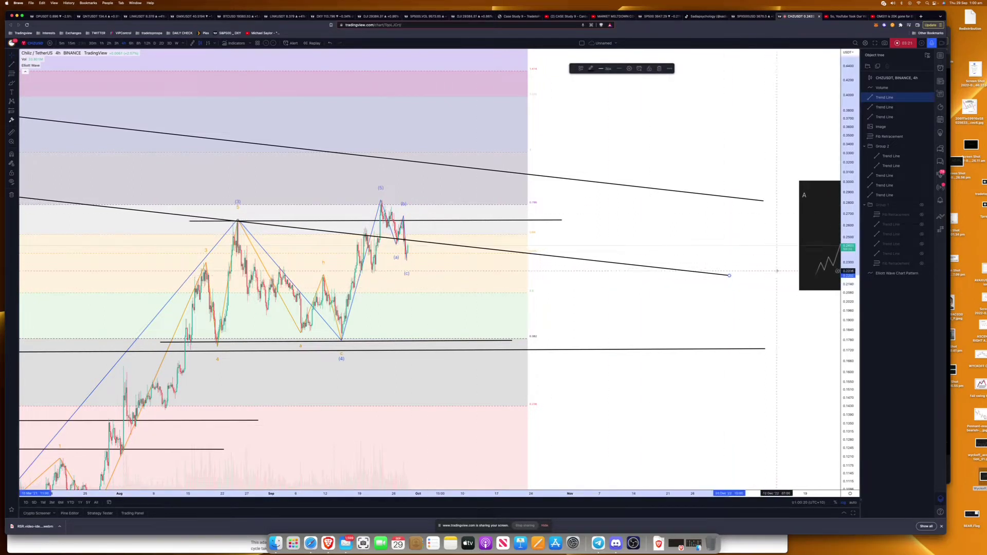
drag(729, 276, 730, 274)
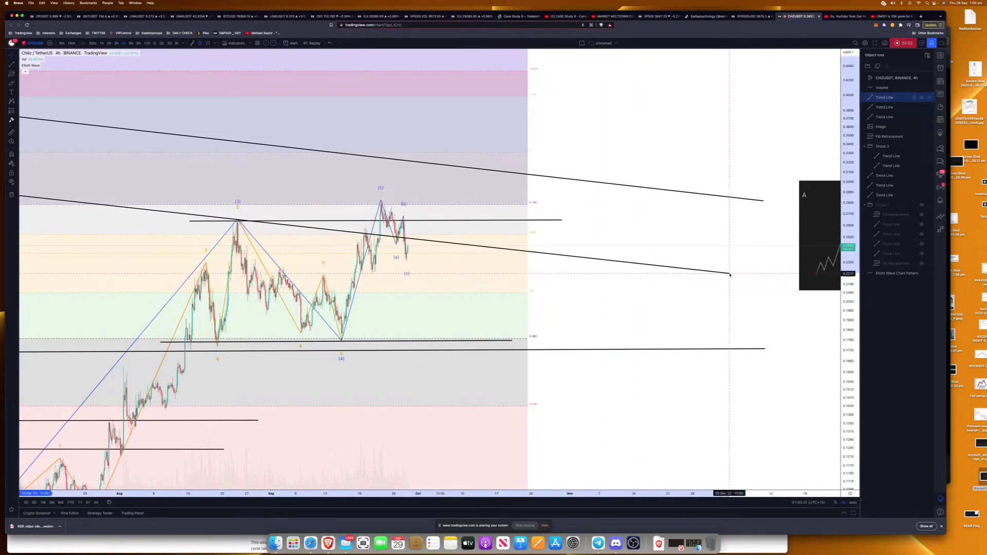
Shorten the lower descending trend line by moving its start from the March 2021 peak area to mid-June 2021
scroll(694, 274, down, 5)
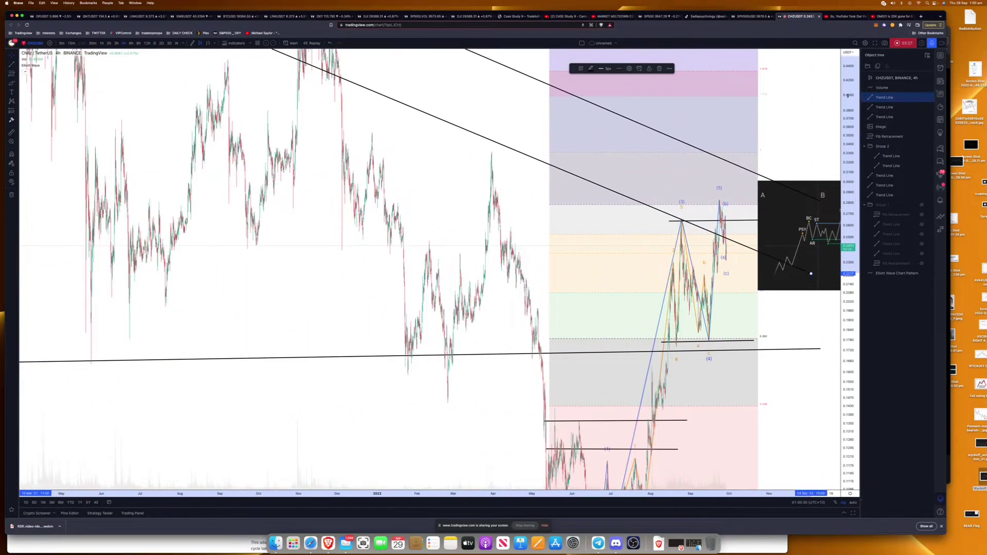
drag(849, 191, 849, 347)
drag(847, 306, 848, 339)
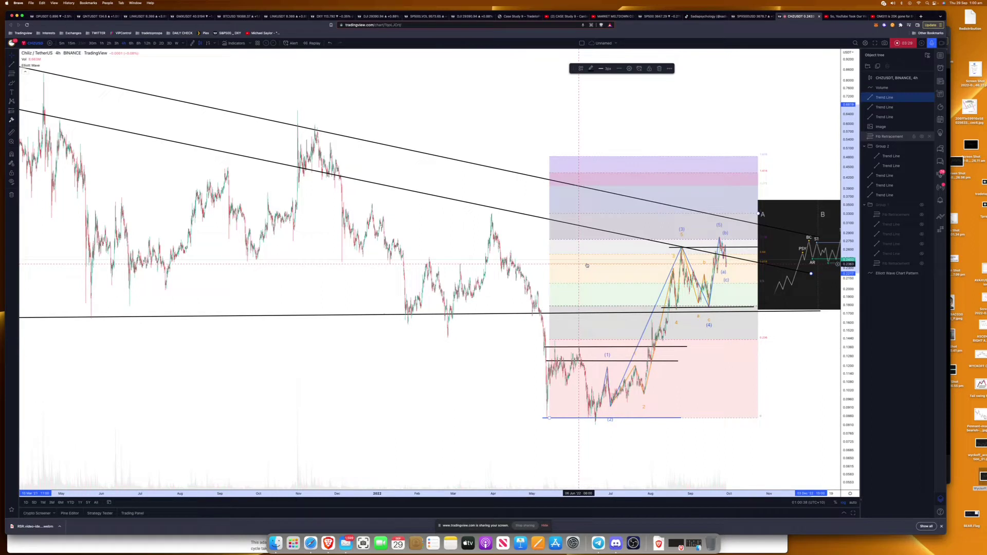
scroll(298, 166, down, 3)
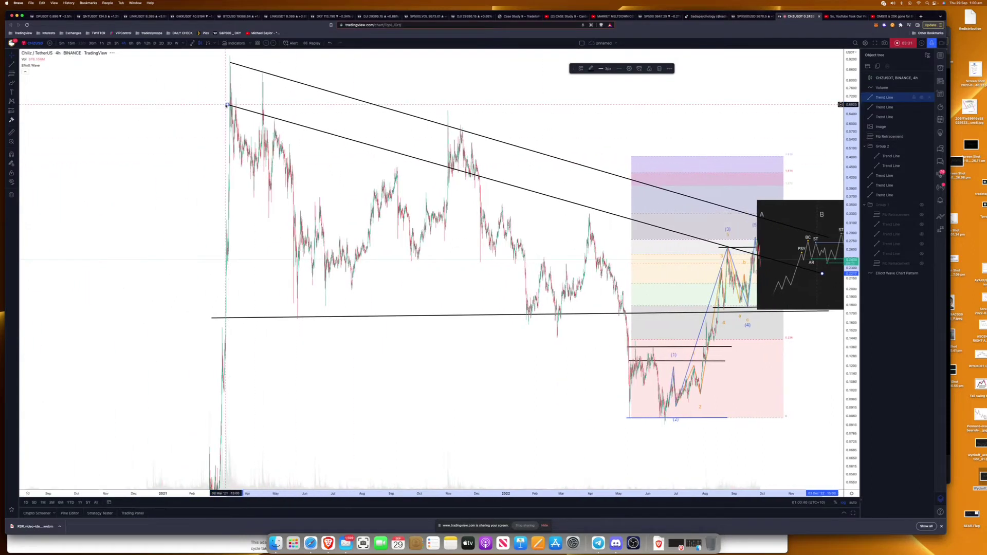
drag(227, 104, 315, 146)
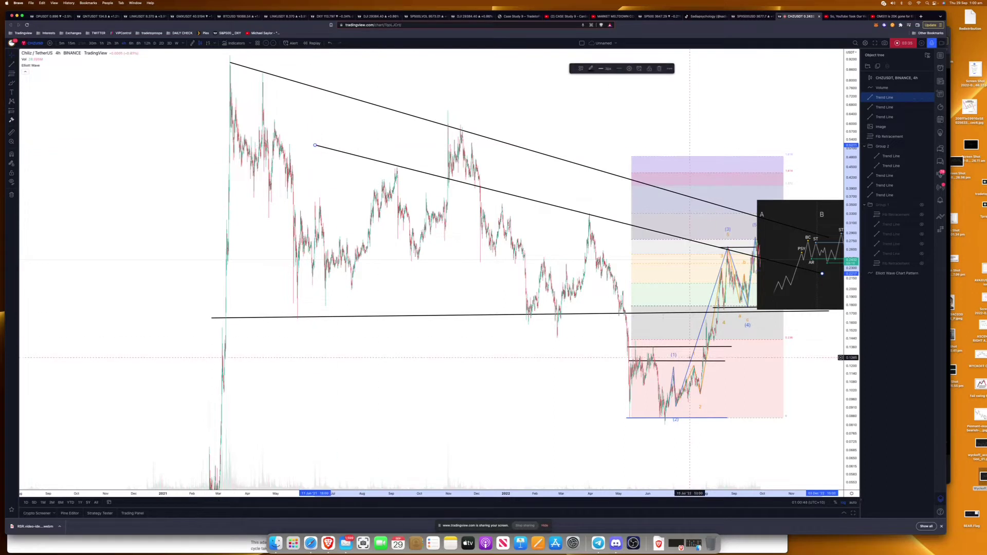
drag(807, 348, 683, 297)
click(684, 296)
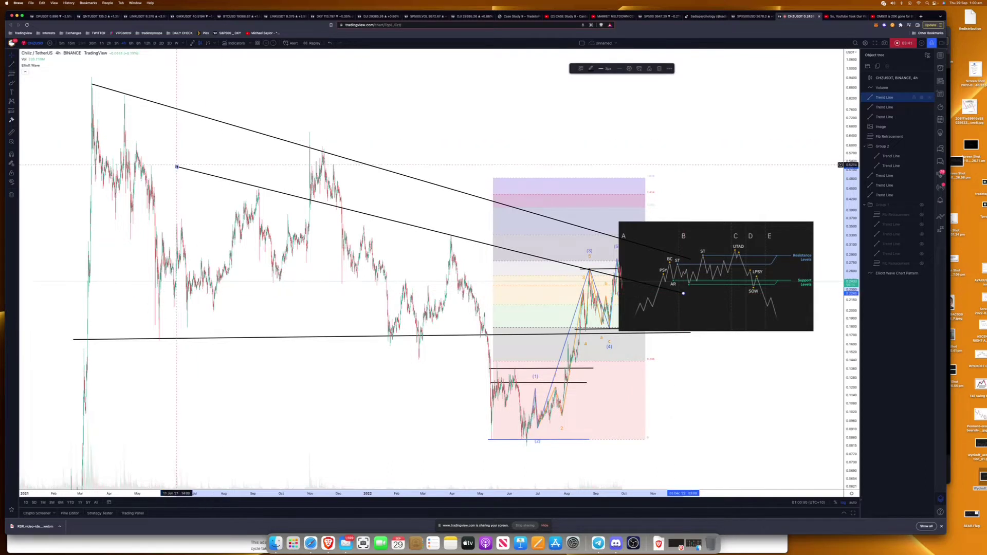
drag(177, 166, 183, 170)
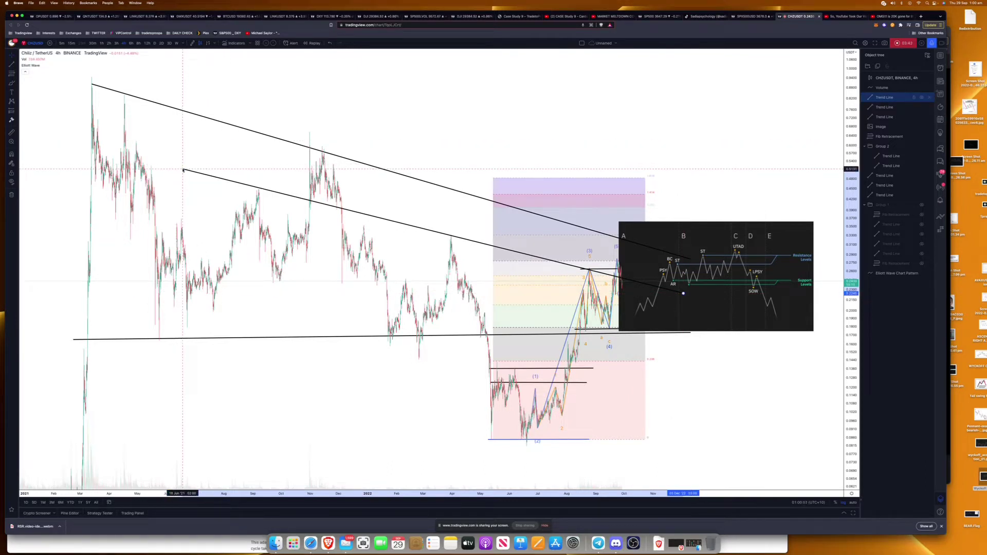
Format the lower descending trend line as a dashed line with a thickness of 1px
scroll(367, 299, right, 10)
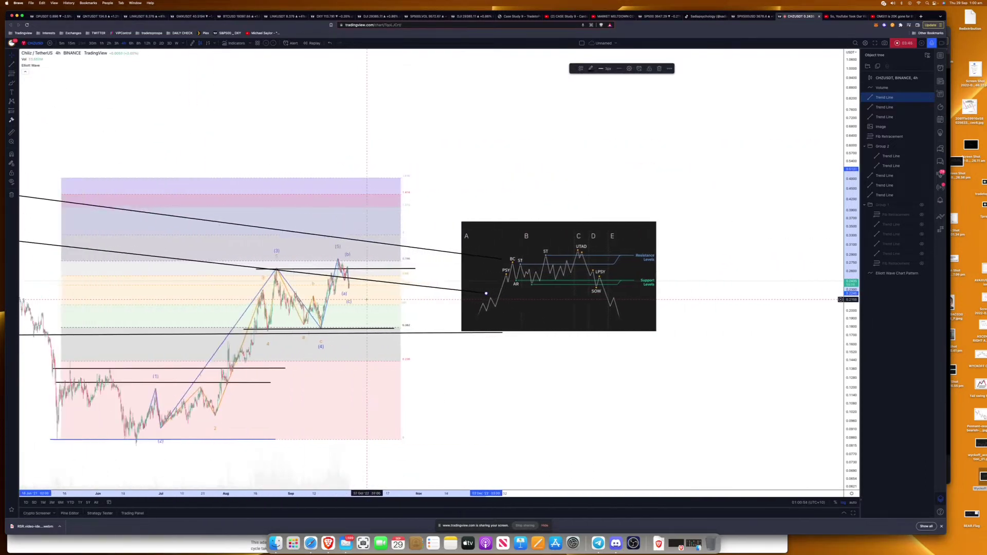
scroll(366, 299, right, 4)
scroll(366, 299, up, 8)
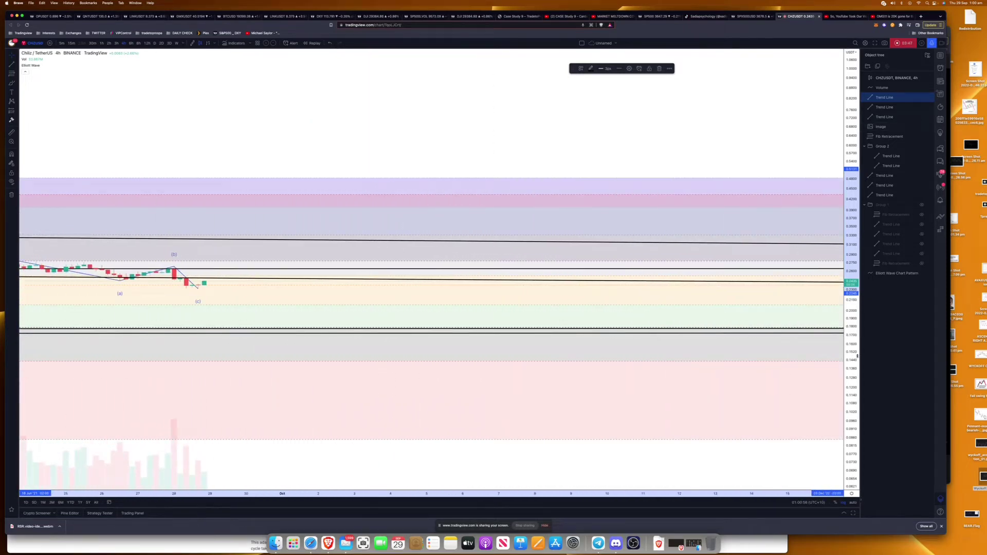
scroll(857, 356, up, 3)
scroll(594, 257, down, 8)
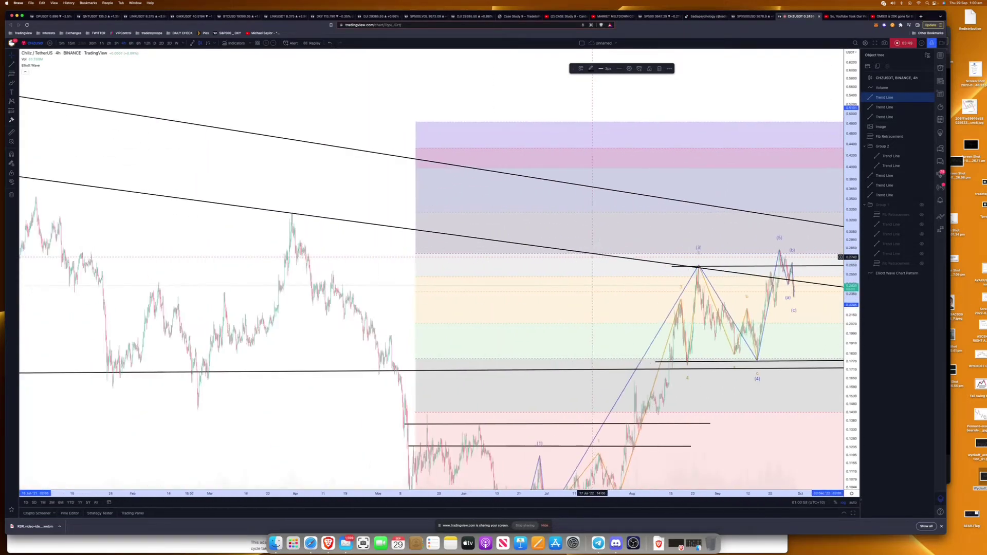
scroll(553, 216, right, 4)
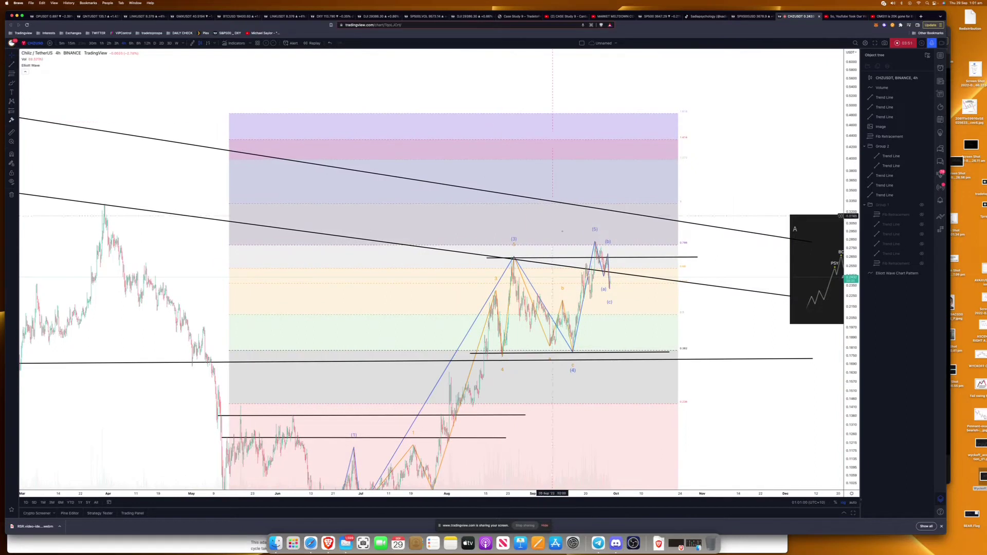
click(715, 286)
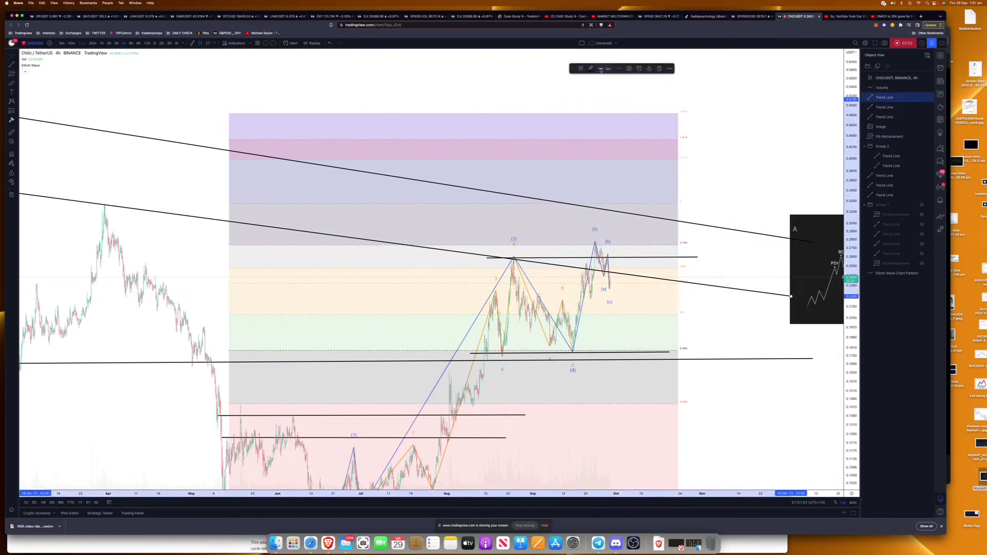
click(621, 69)
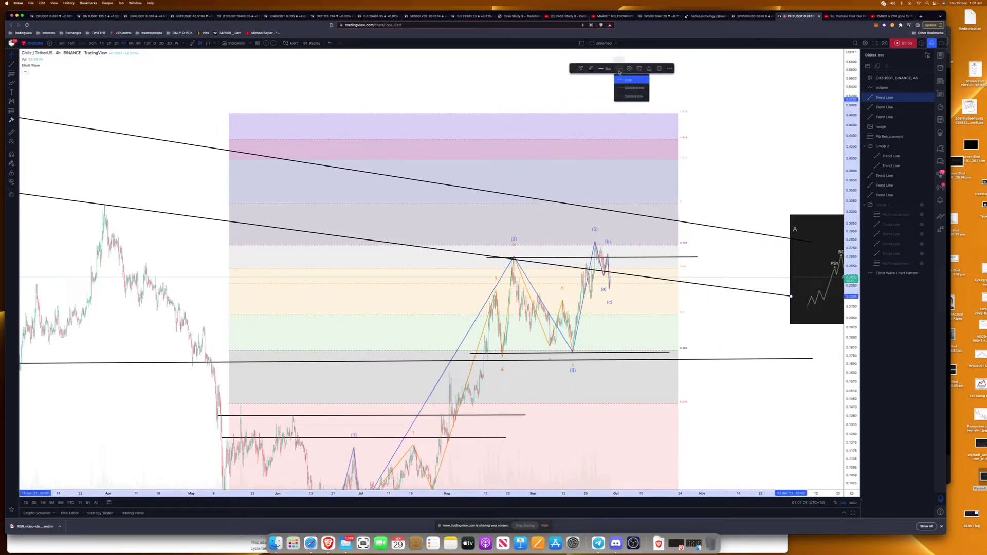
click(622, 87)
click(592, 69)
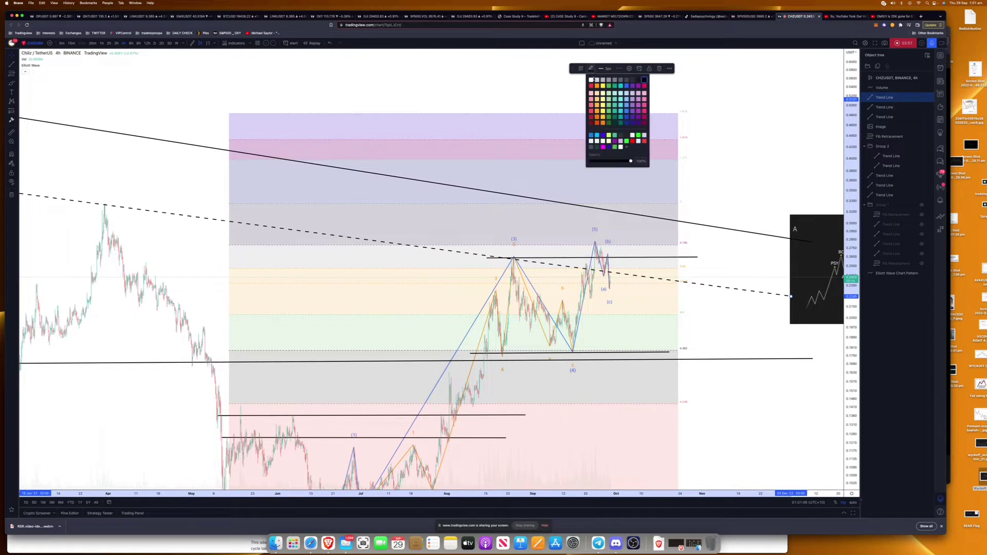
click(607, 69)
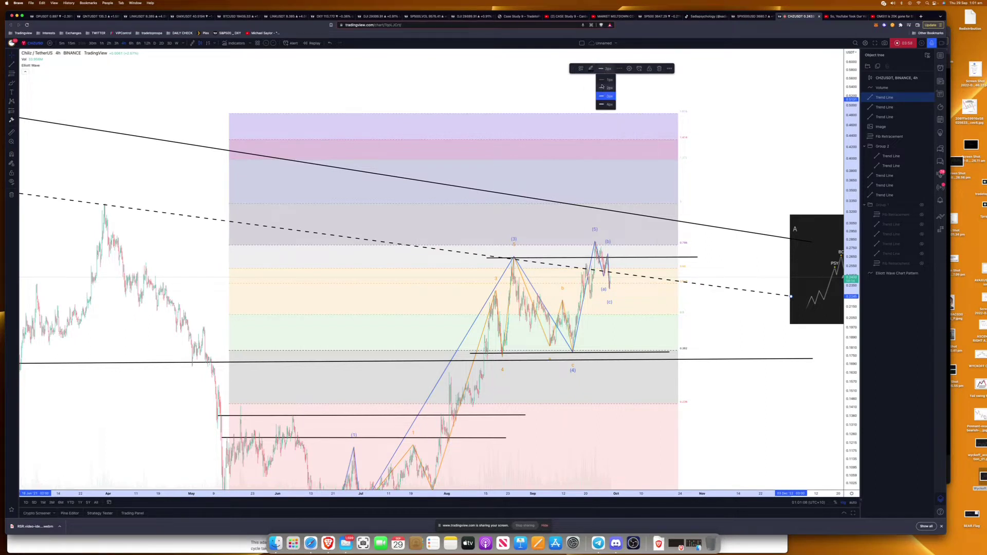
click(607, 79)
Move the distribution schematic image closer to the latest price, into the blank area above the dashed descending trend line
scroll(610, 255, right, 5)
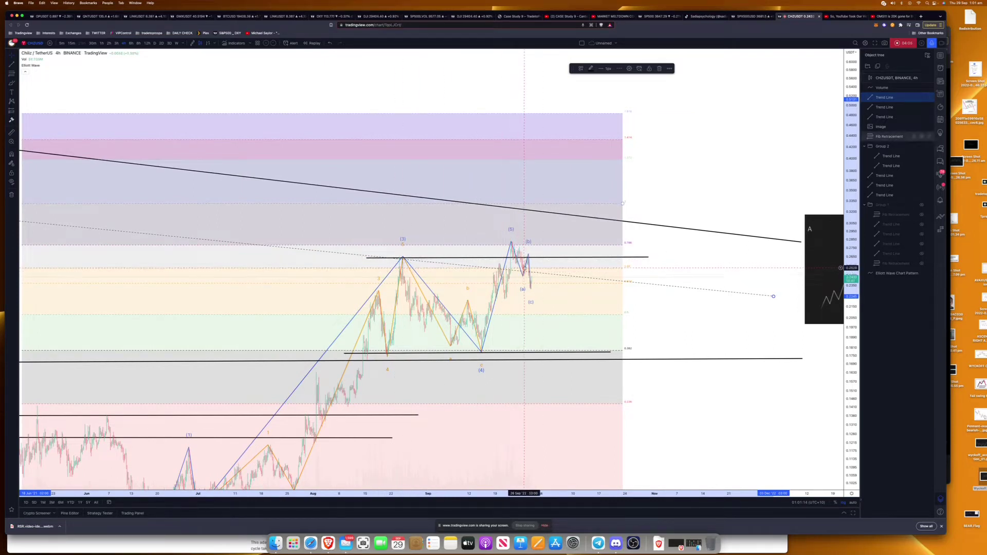
scroll(530, 291, up, 2)
scroll(531, 291, down, 2)
drag(696, 307, 669, 282)
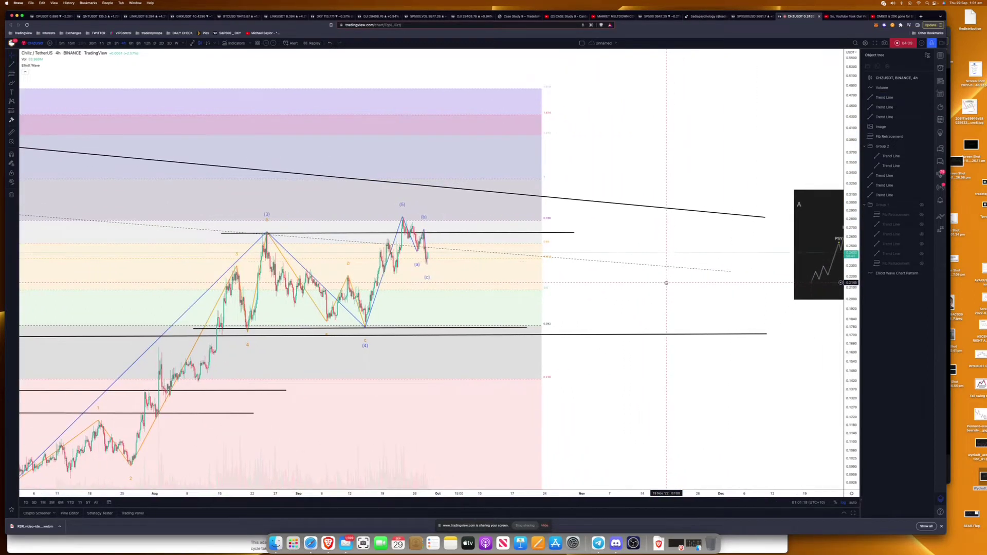
drag(813, 261, 610, 172)
scroll(599, 206, up, 2)
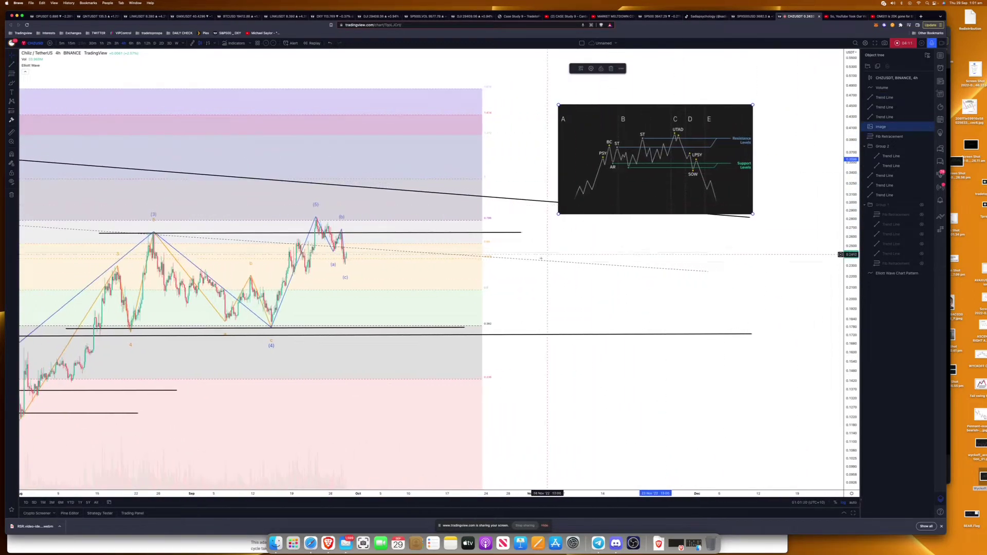
drag(523, 276, 539, 275)
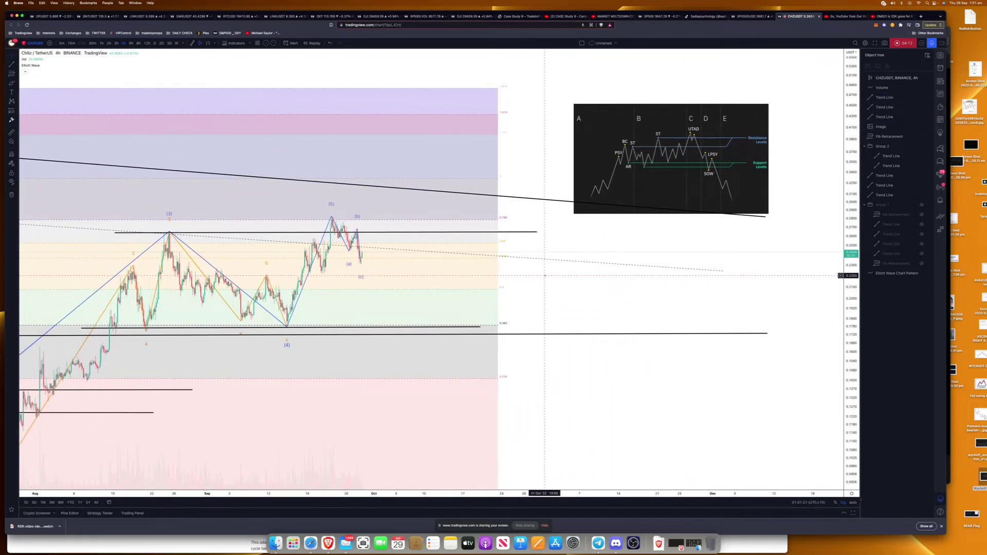
Insert the 2b failed-high pattern image from the desktop above the August–September 2022 price range
click(968, 296)
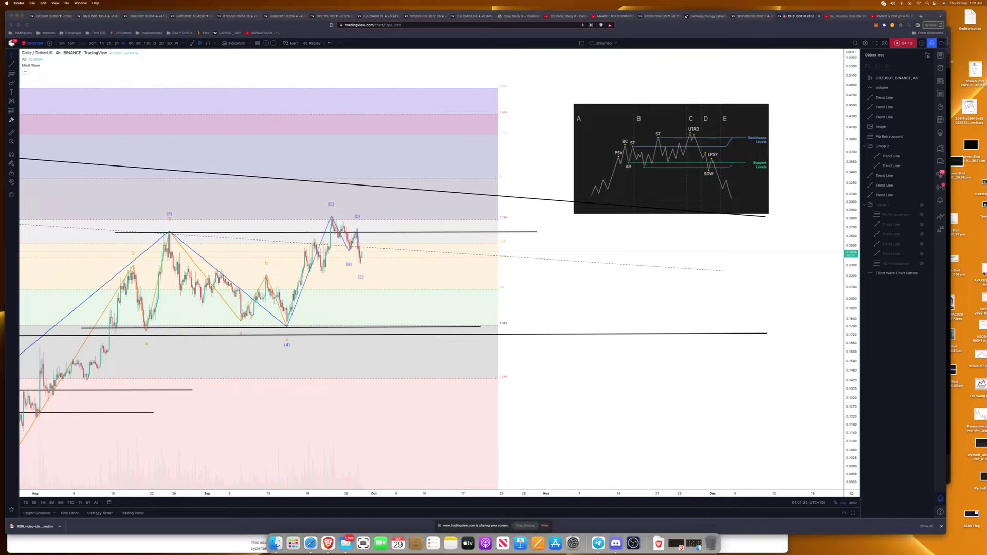
drag(985, 299, 239, 158)
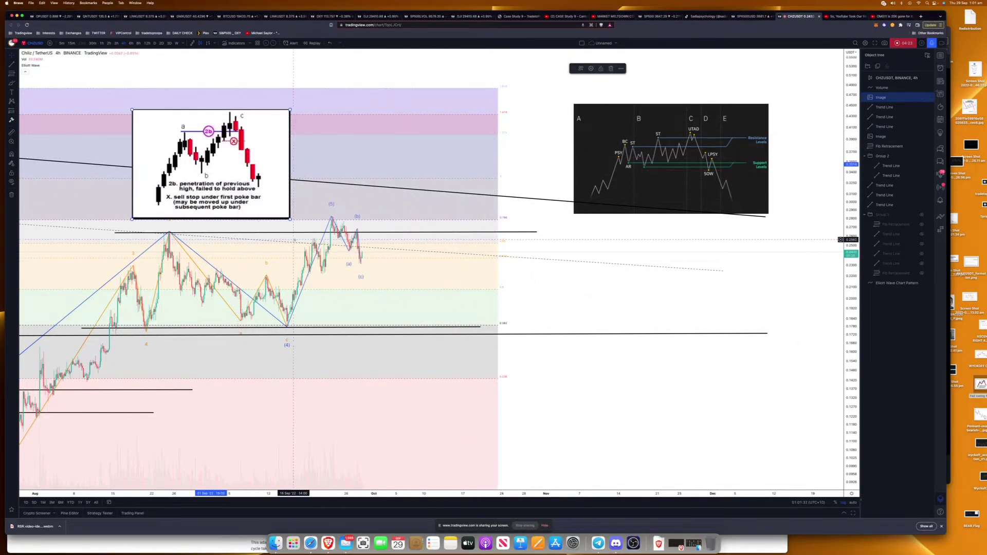
Draw a short, nearly horizontal trend line from the mid-September 2022 swing high, about 19 September, to about 7 October 2022
click(298, 223)
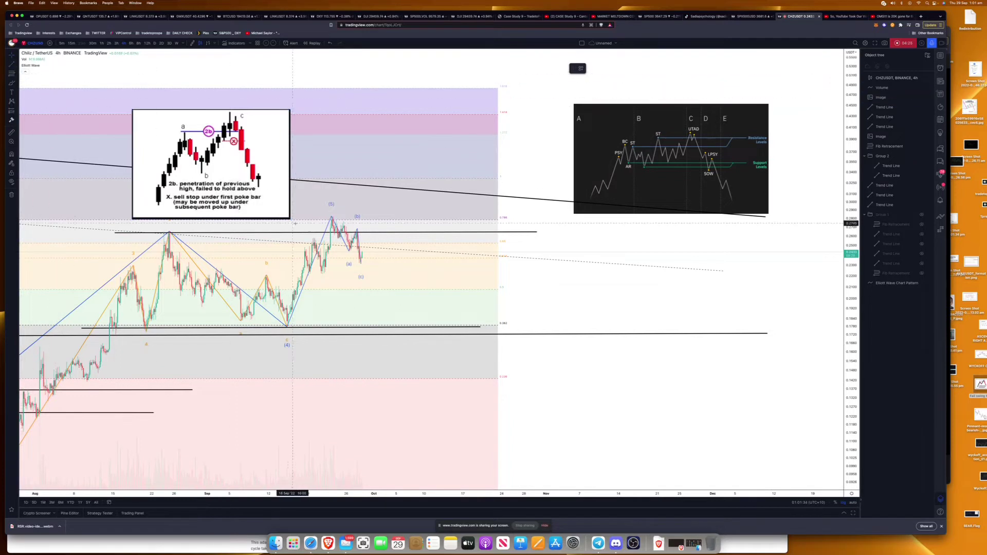
click(311, 241)
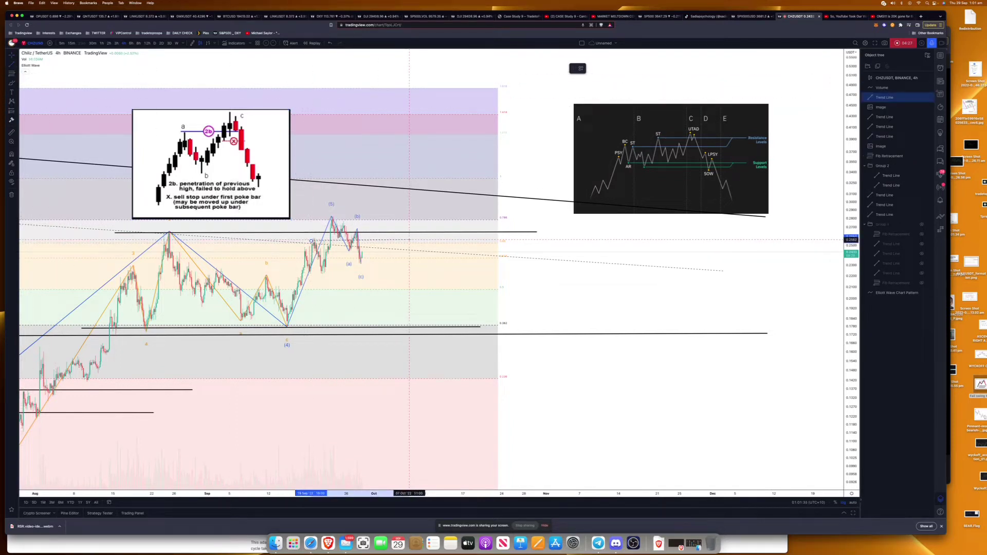
click(409, 240)
Format the new short trend line as a solid line with a thickness of 3px
click(602, 69)
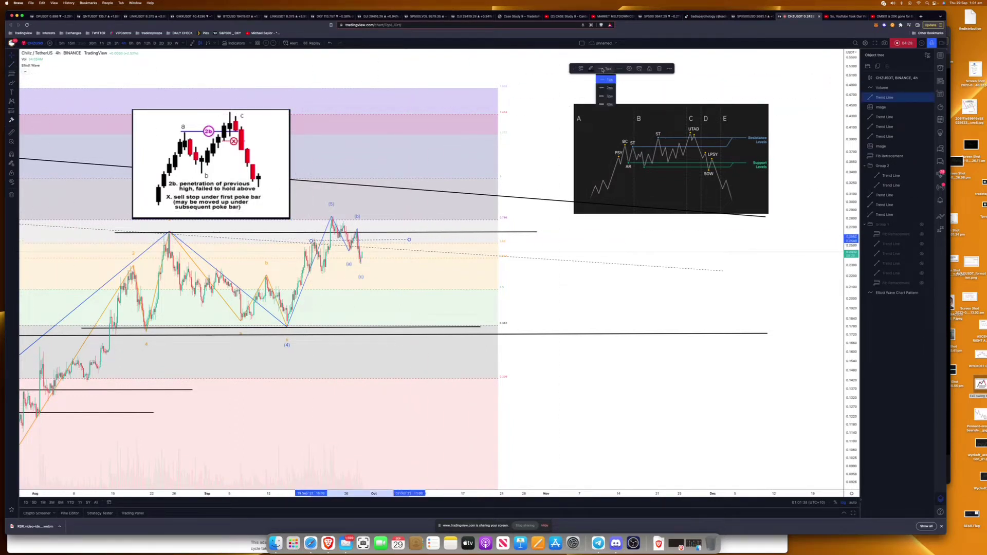
click(620, 68)
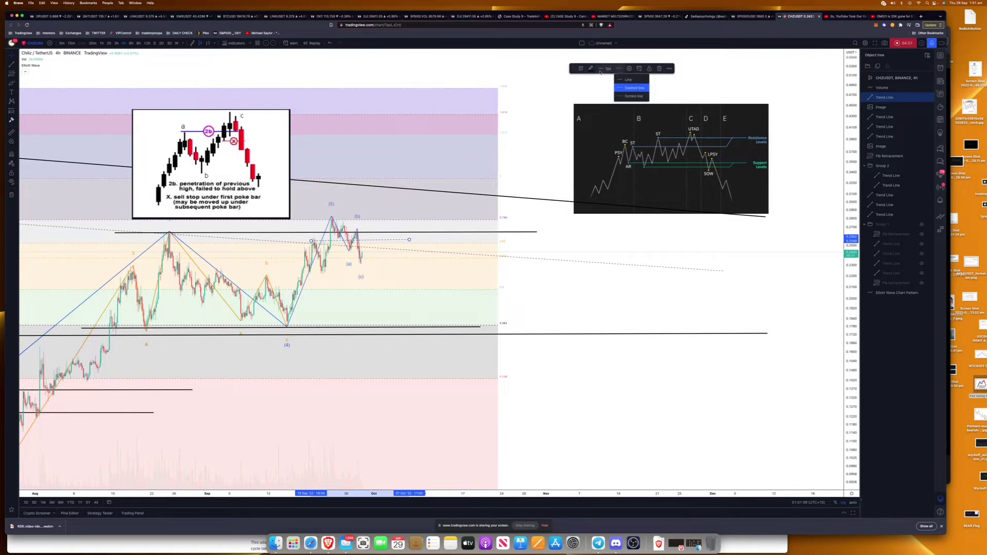
click(602, 69)
click(604, 97)
click(620, 68)
click(624, 80)
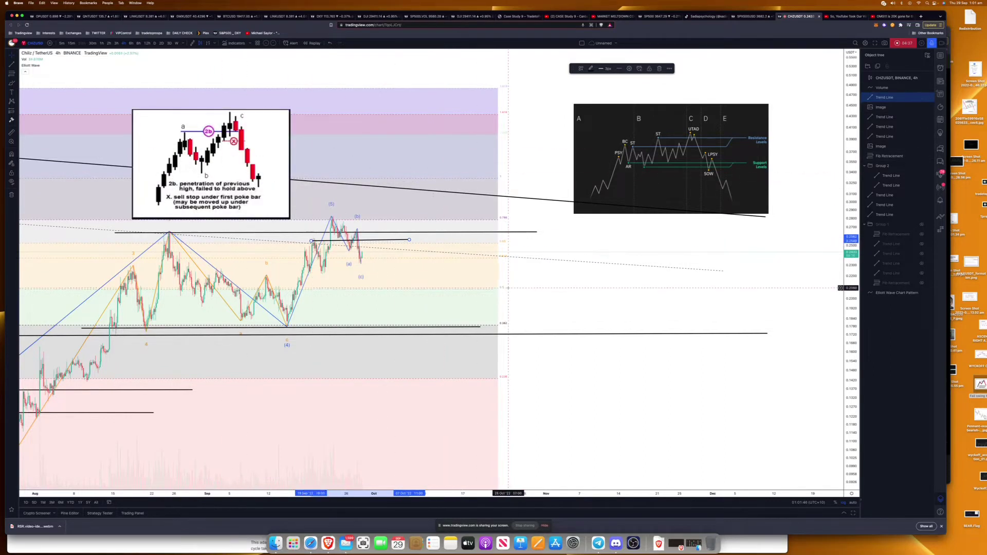
Try a short descending trend line across the late-September 2022 highs, starting above the wave (5) peak, and delete it
drag(518, 287, 557, 295)
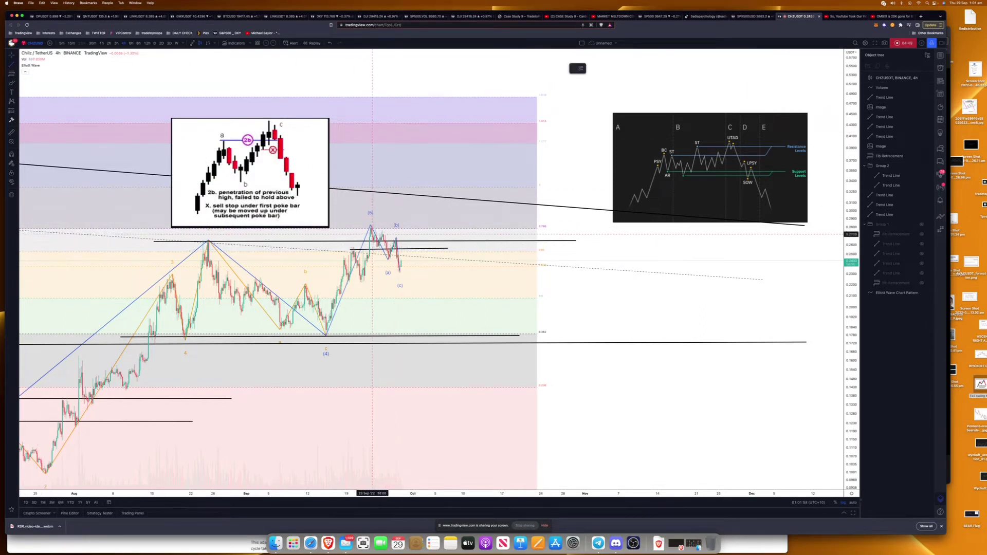
drag(363, 220, 425, 253)
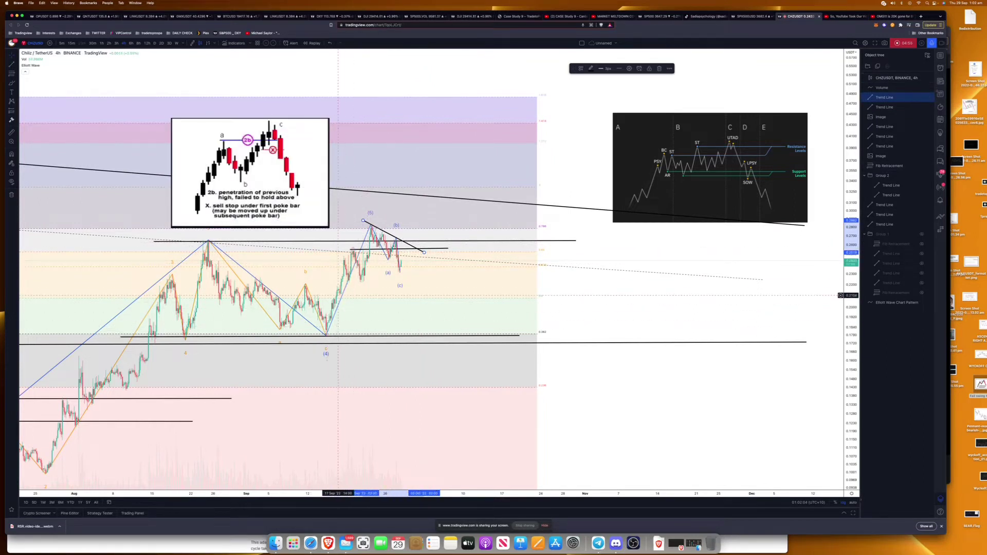
scroll(383, 278, down, 2)
scroll(384, 278, up, 2)
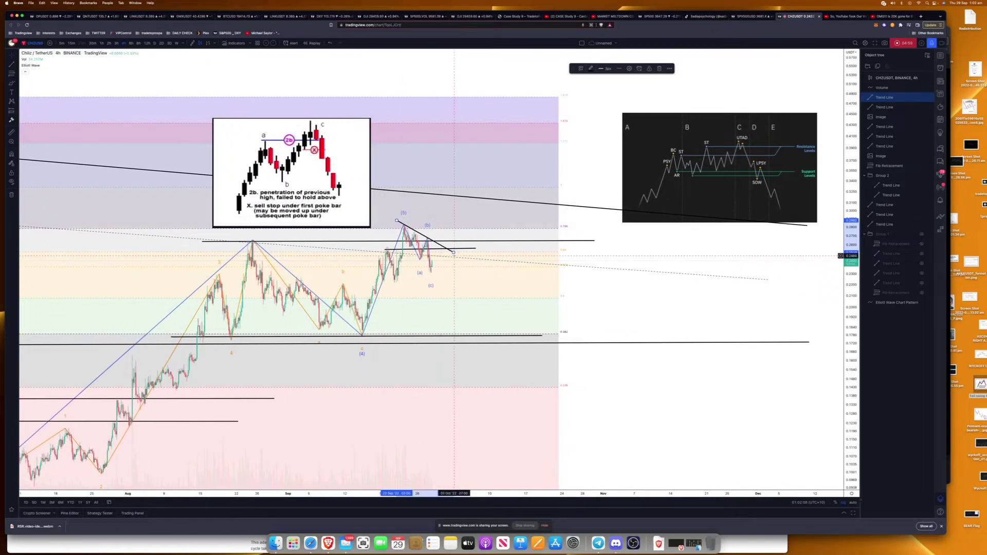
key(Delete)
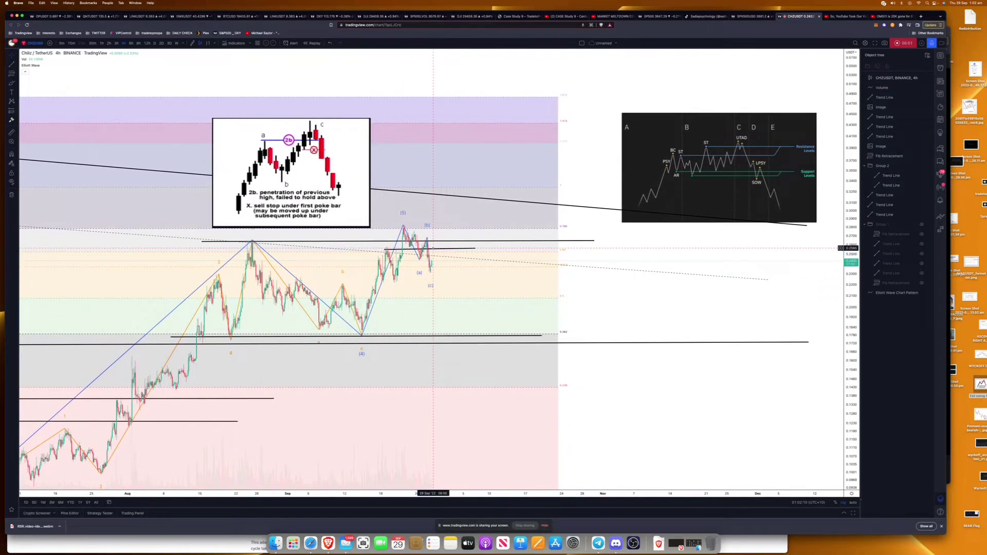
Draw a second short, nearly horizontal trend line at the wave (a) low, from about 22 September to about 6 October 2022
scroll(432, 262, down, 1)
scroll(432, 262, down, 1)
scroll(430, 259, up, 1)
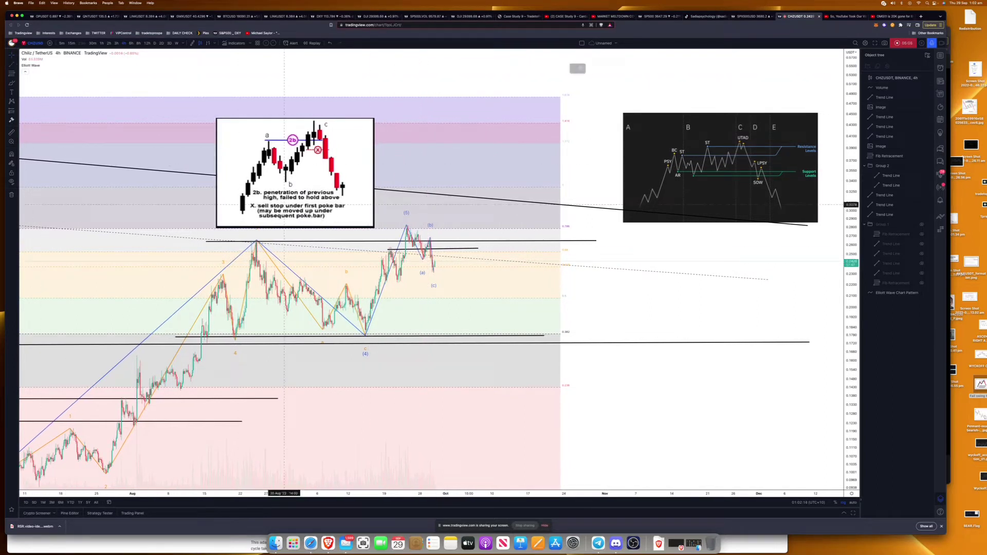
drag(403, 259, 458, 259)
click(474, 257)
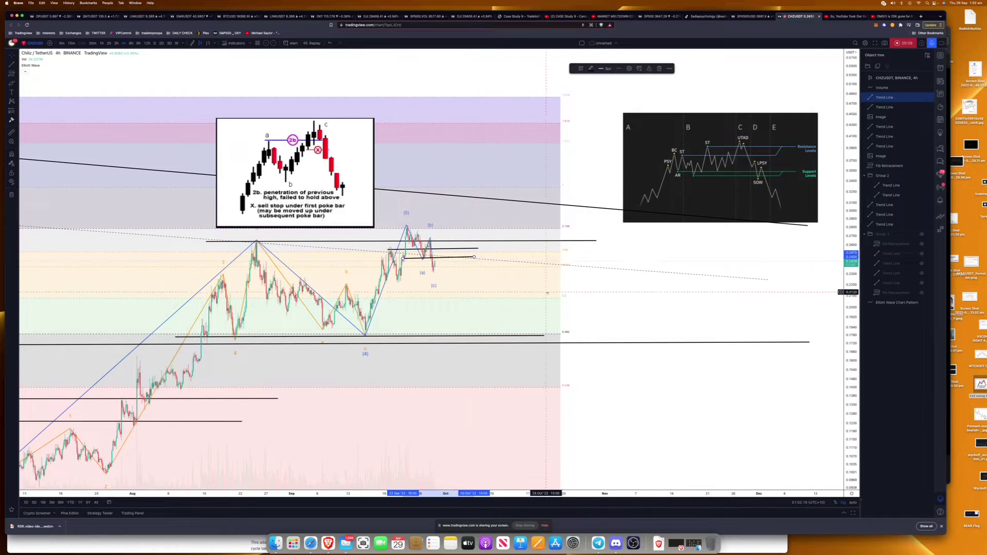
Move the 2b pattern image above the October 2022 range next to the latest price, and the distribution schematic beside it
drag(851, 353, 840, 229)
scroll(712, 286, up, 5)
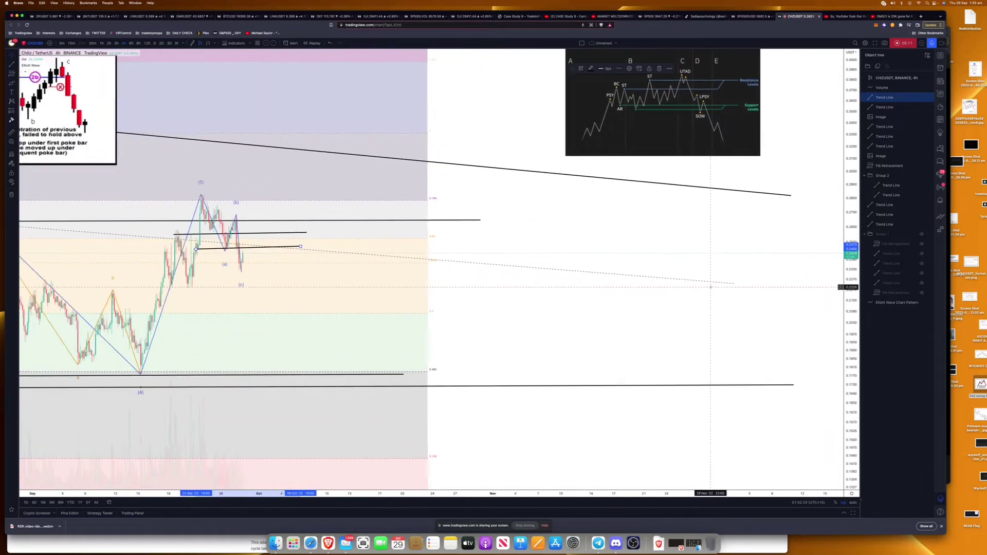
drag(492, 300, 622, 323)
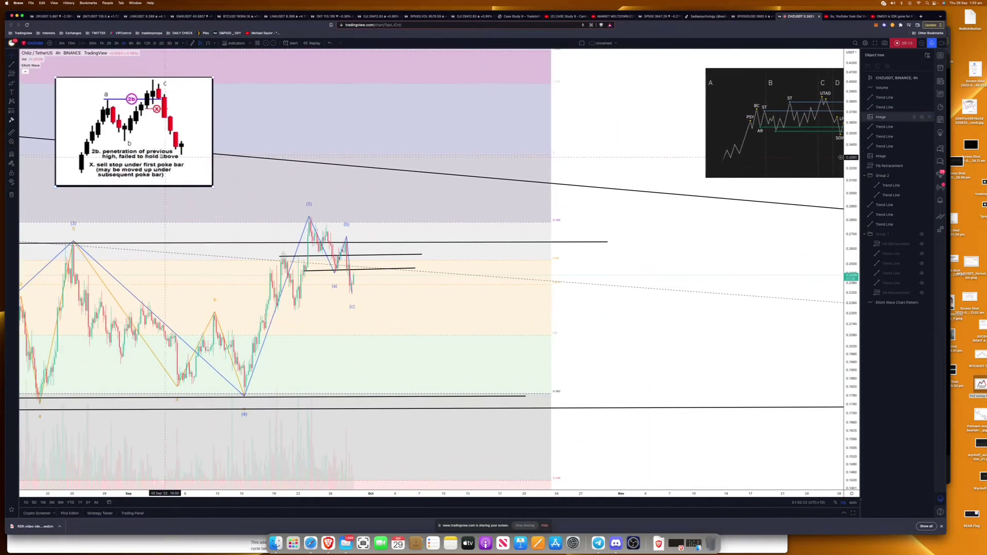
drag(186, 185, 519, 205)
scroll(519, 205, down, 2)
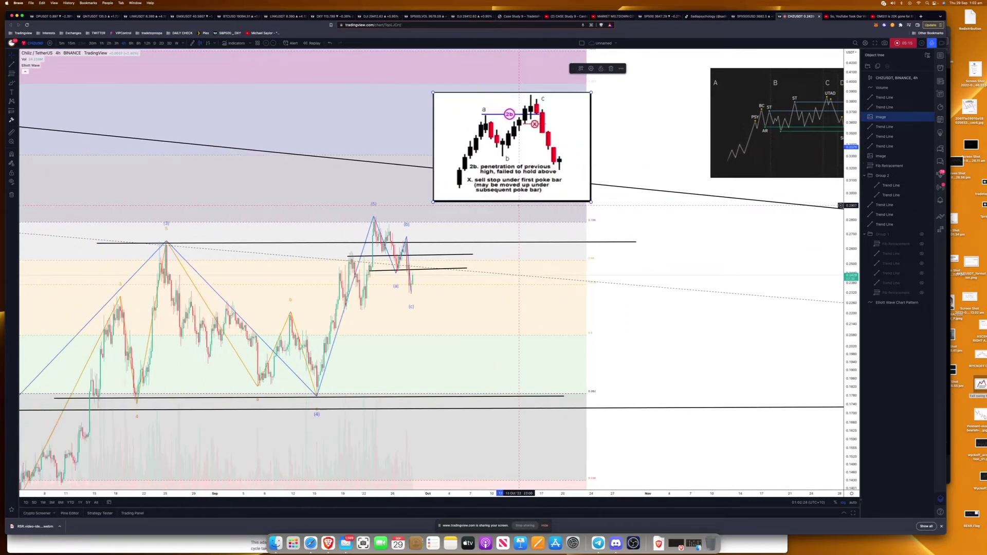
scroll(656, 271, down, 1)
click(792, 148)
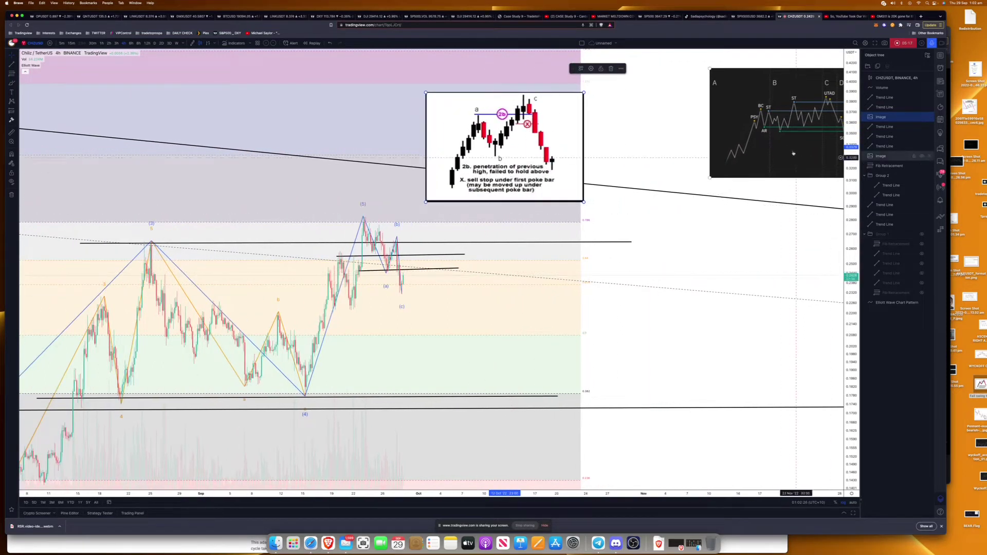
drag(793, 148, 695, 164)
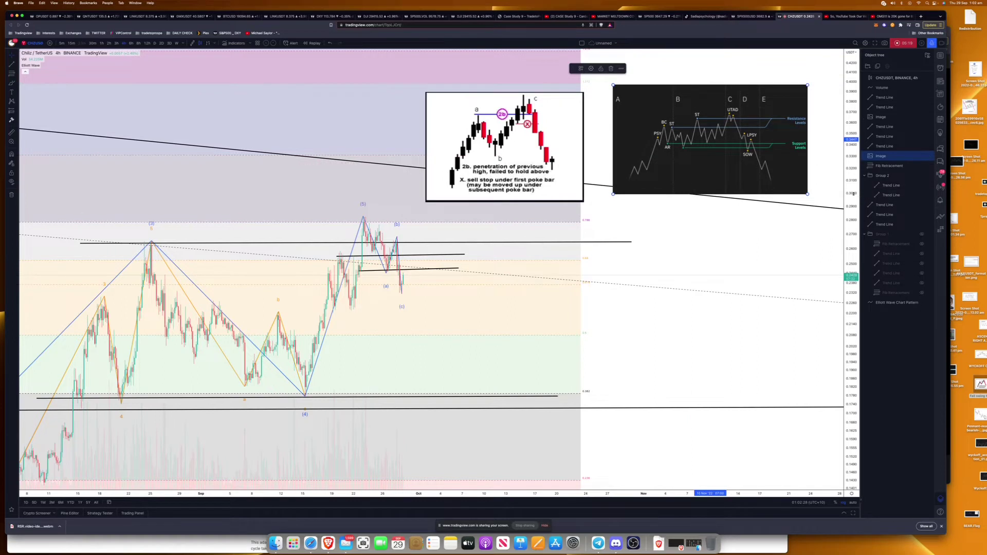
Add the text label ST at the late-August 2022 high and the label UT at the September 2022 high
drag(852, 198, 851, 292)
scroll(780, 294, up, 2)
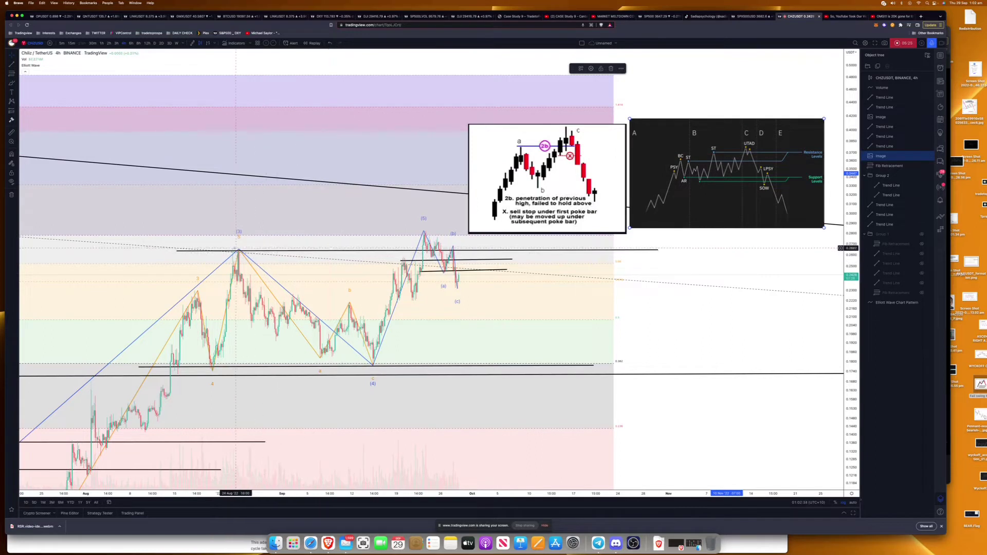
click(13, 93)
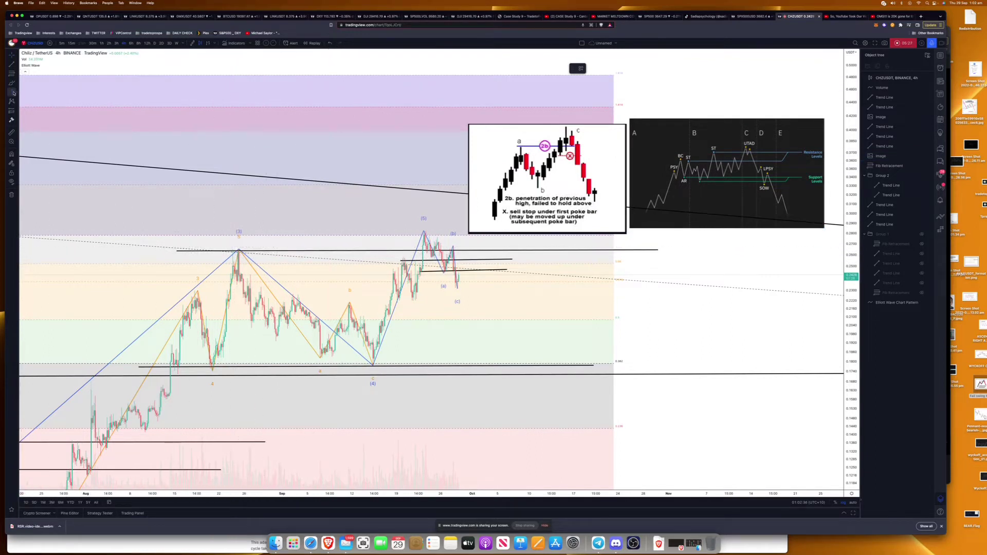
click(16, 93)
click(36, 93)
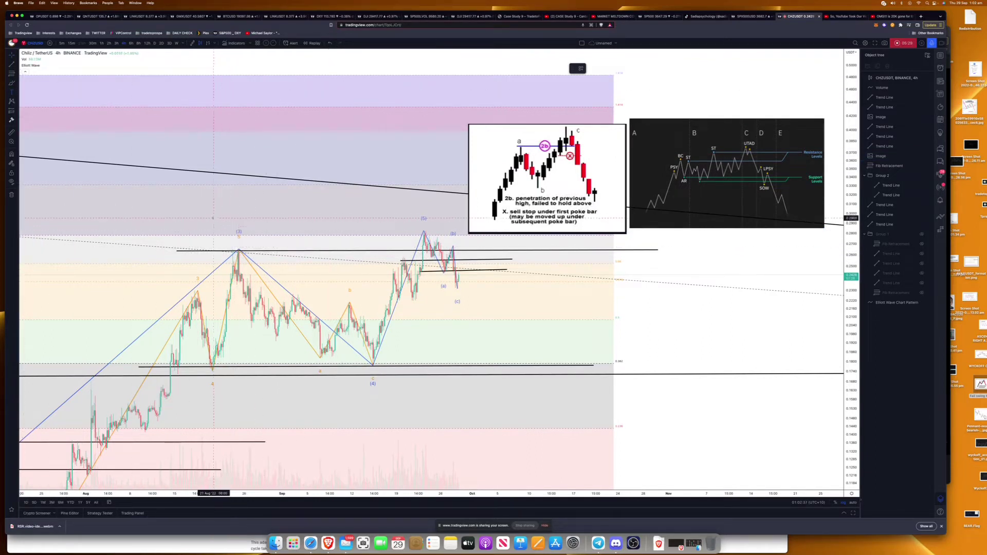
click(243, 247)
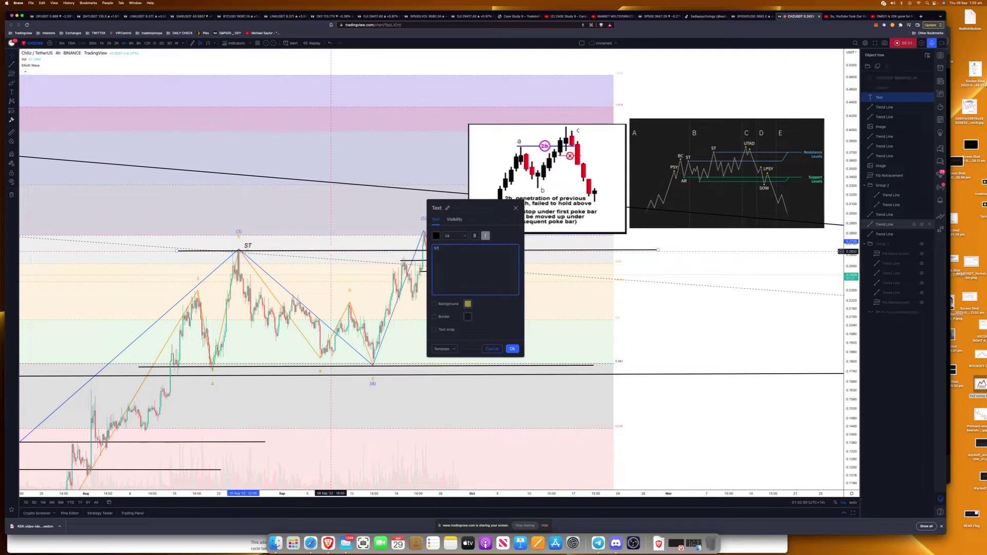
click(512, 349)
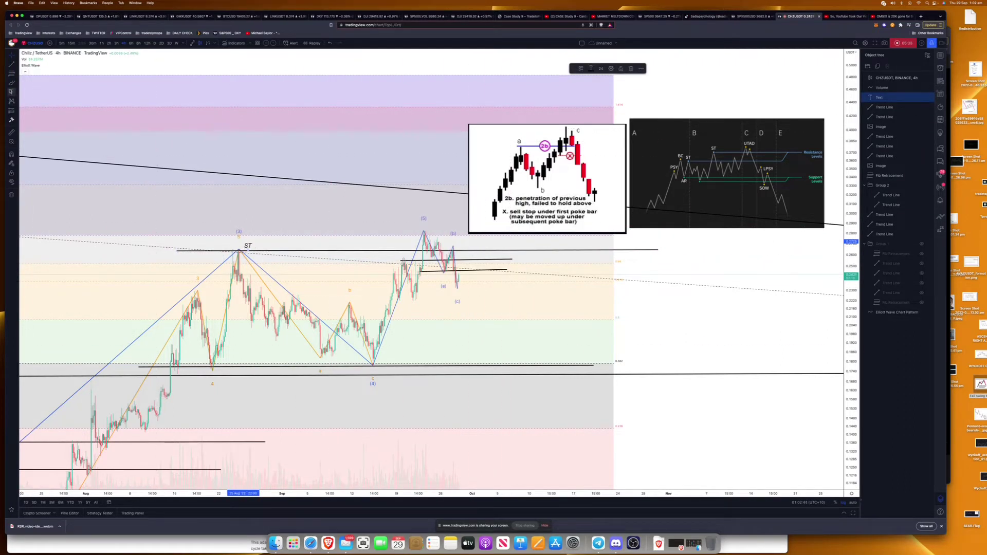
click(425, 226)
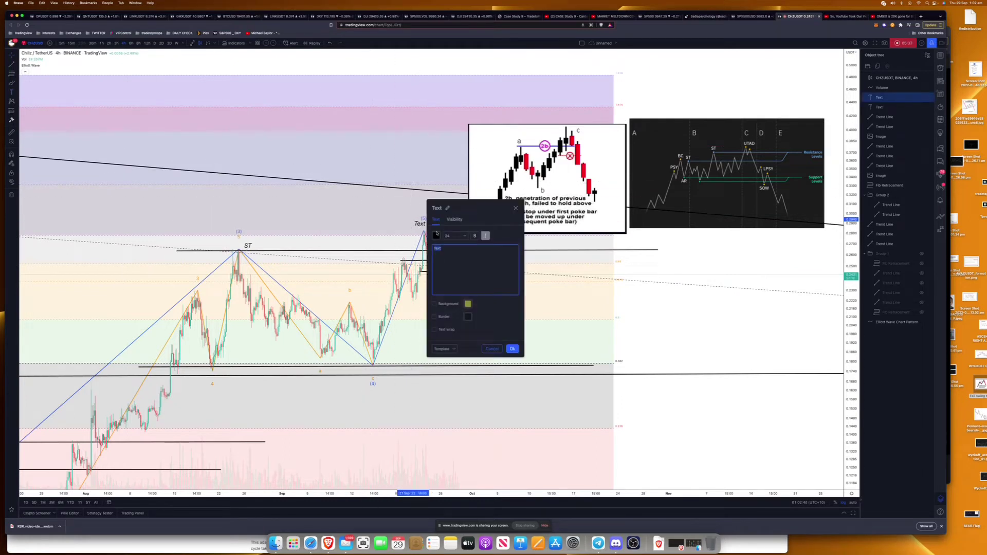
click(512, 349)
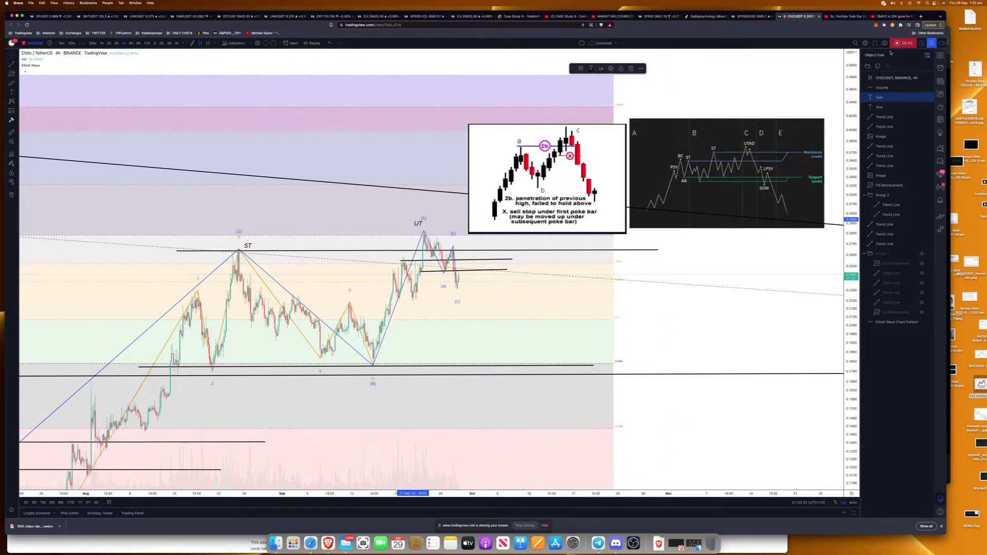
Switch to the S&P 500 chart layout and examine the index's 4h price action around its August 2022 peak and September decline
click(743, 16)
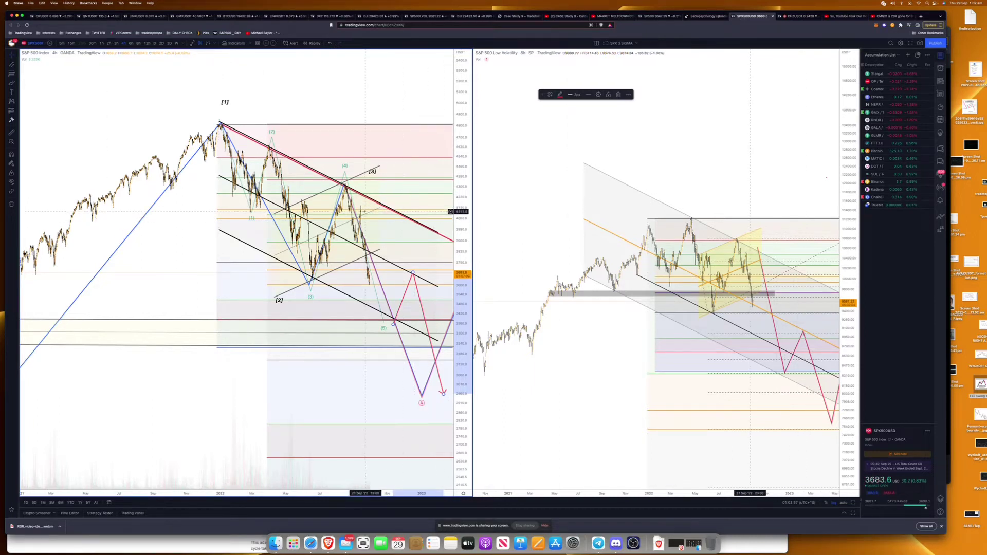
scroll(365, 211, up, 5)
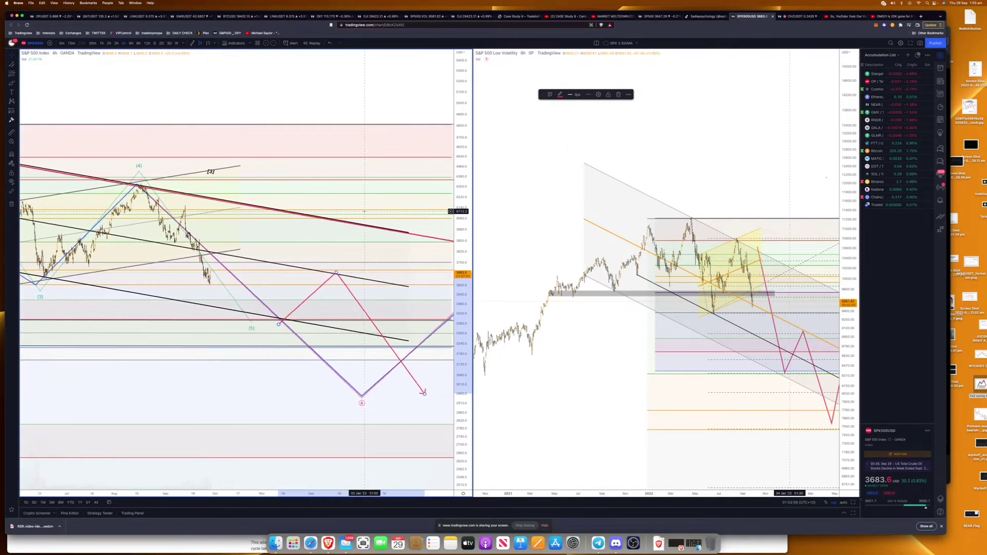
scroll(365, 211, up, 3)
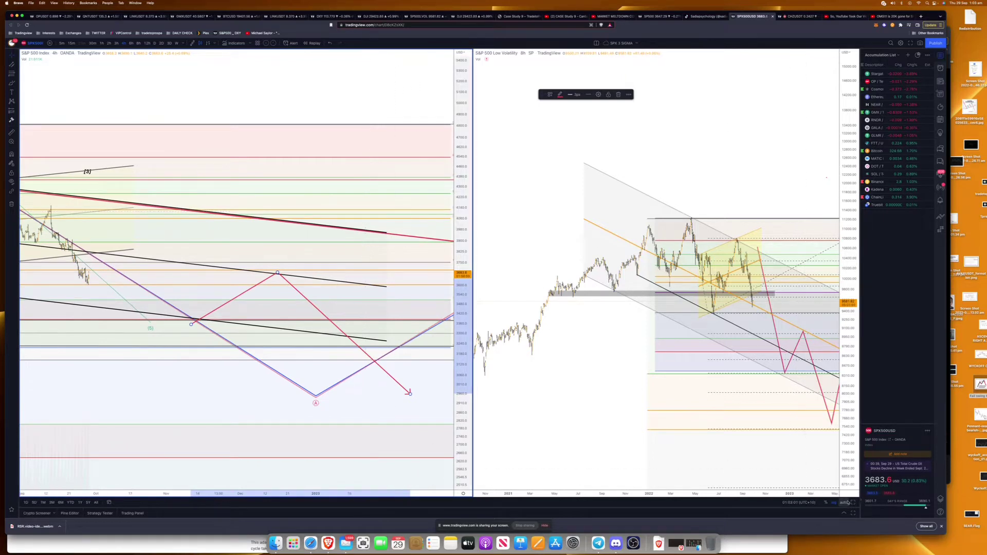
click(846, 502)
scroll(131, 132, up, 8)
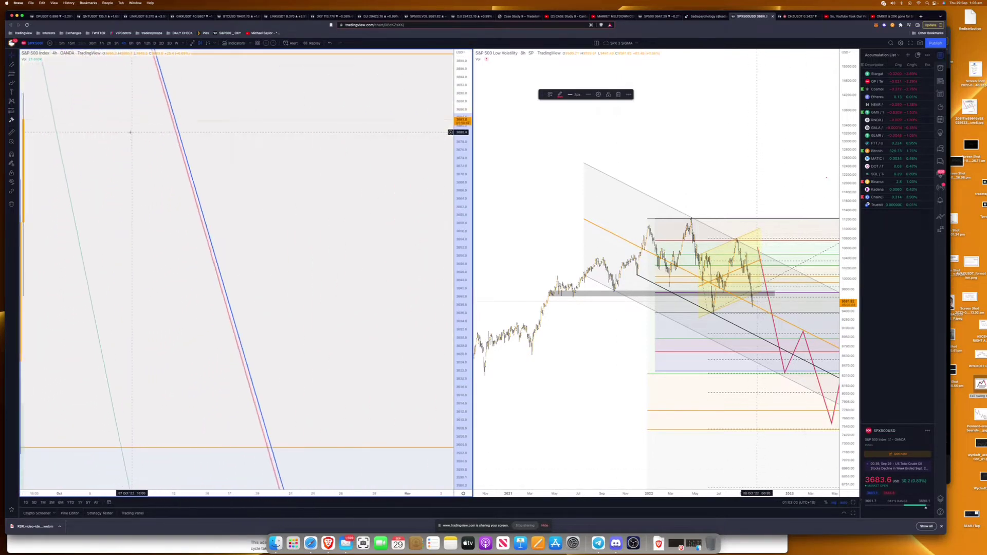
scroll(130, 133, down, 10)
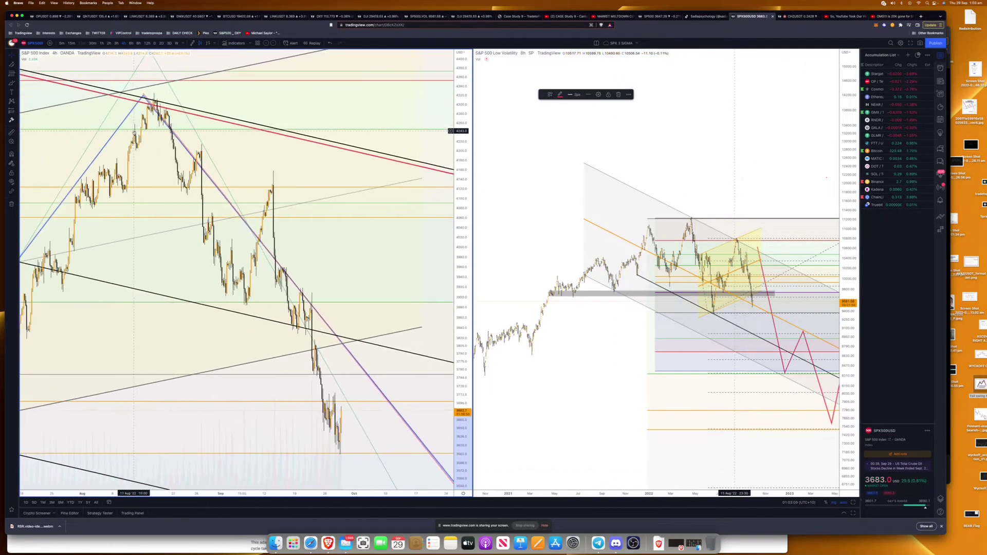
scroll(133, 131, down, 3)
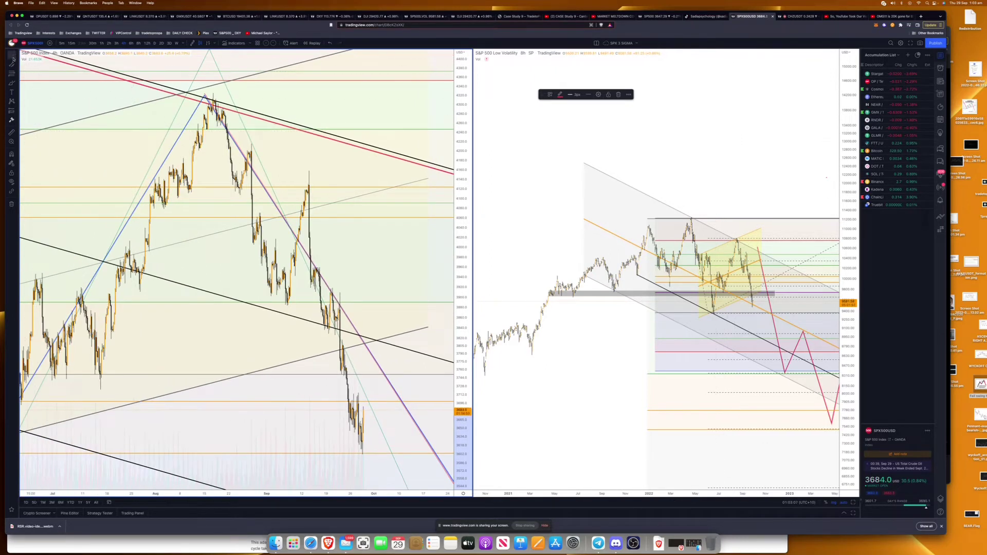
scroll(199, 207, down, 4)
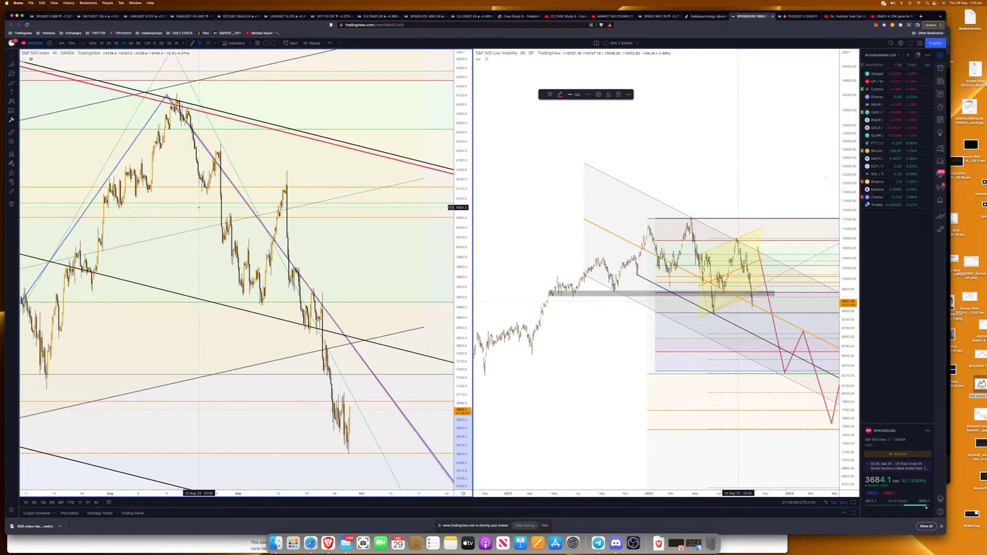
scroll(199, 207, down, 1)
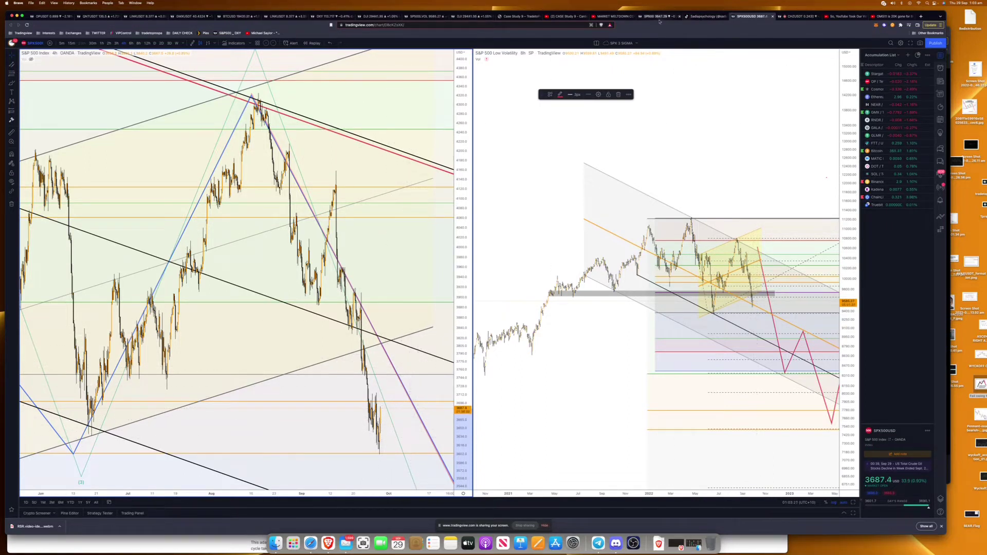
Return to the Chiliz chart and extend the lower short trend line to run level from 17 September to about 8 October 2022
click(796, 16)
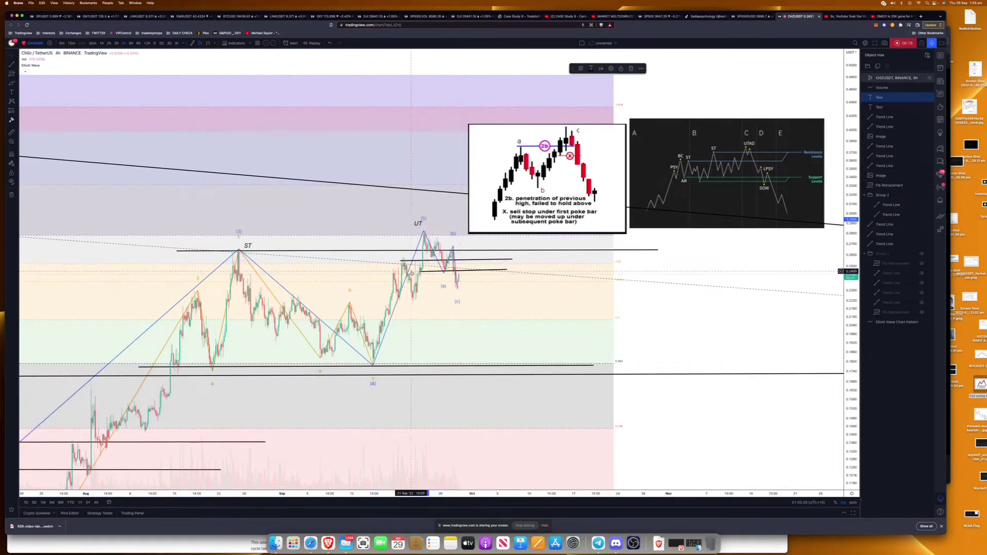
drag(421, 272, 379, 274)
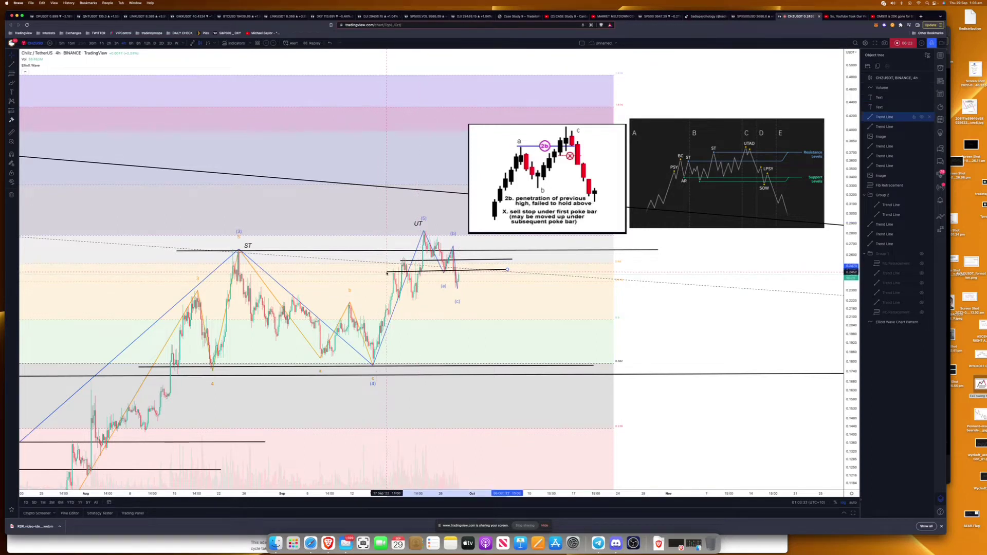
drag(387, 271, 387, 271)
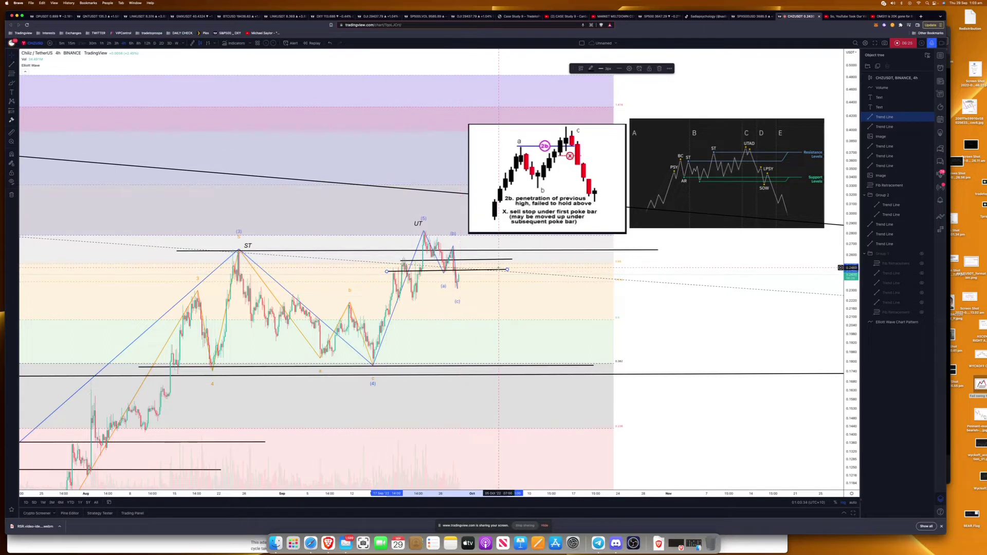
drag(507, 270, 512, 270)
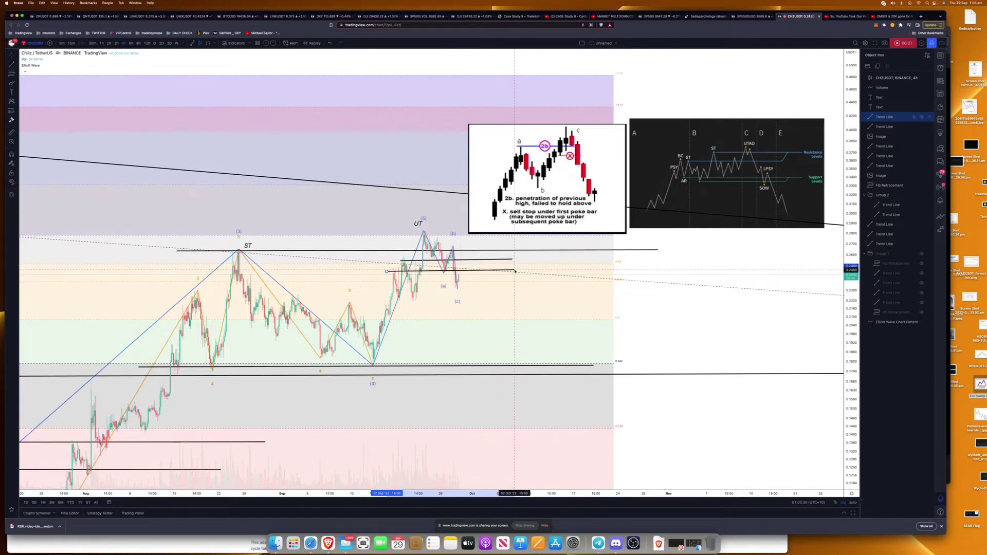
click(519, 273)
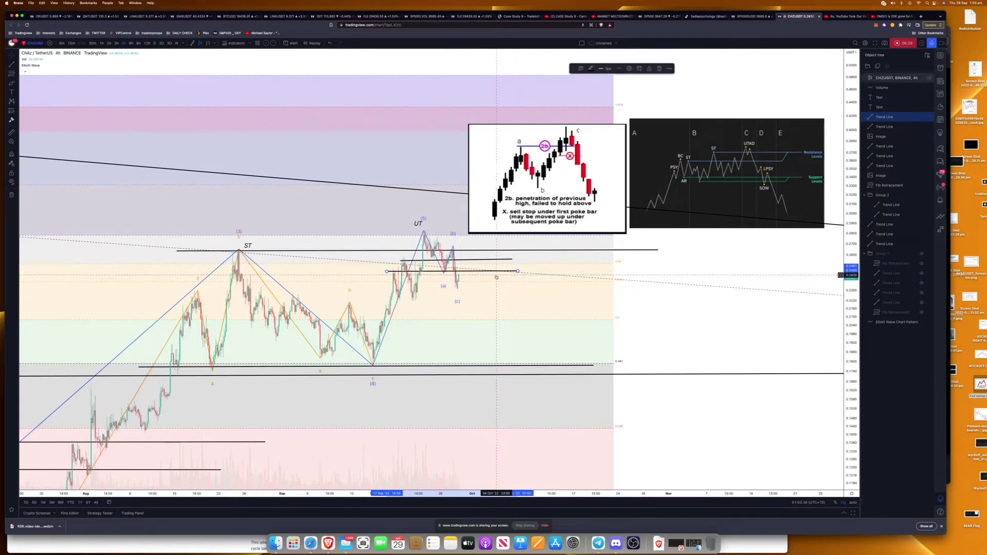
Draw a level trend line at about 0.224 under the late-September lows, from about 15 September to 5 October 2022
scroll(458, 277, up, 3)
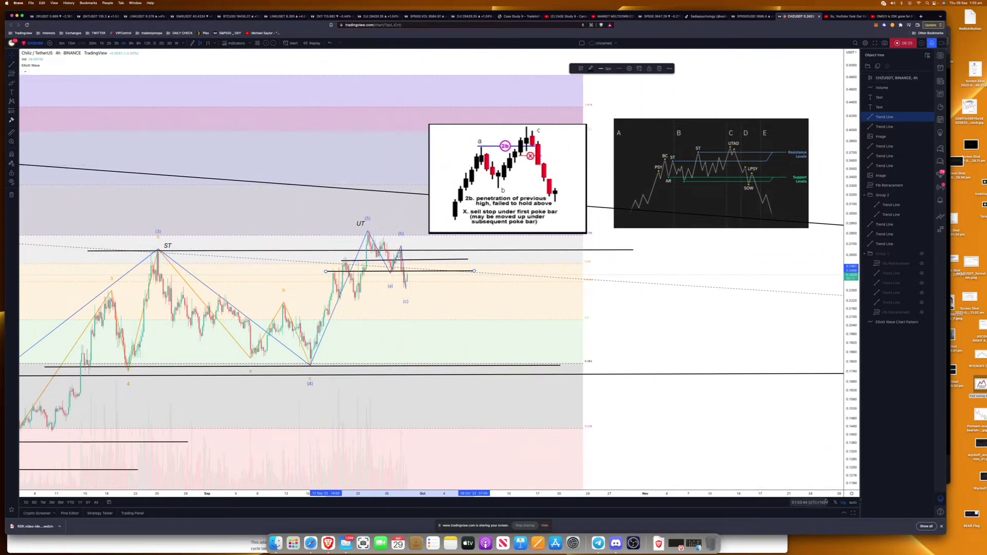
click(853, 502)
scroll(450, 270, up, 5)
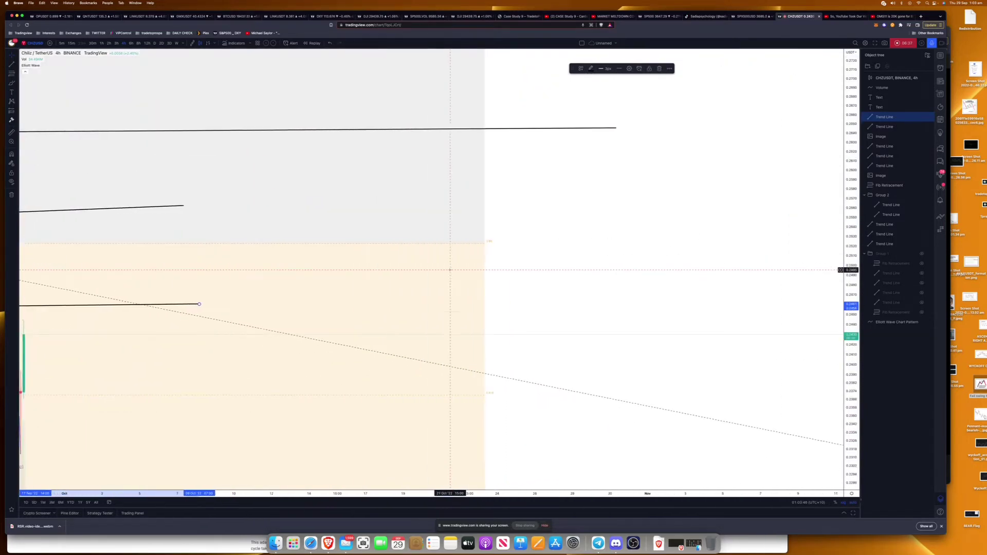
scroll(450, 270, down, 8)
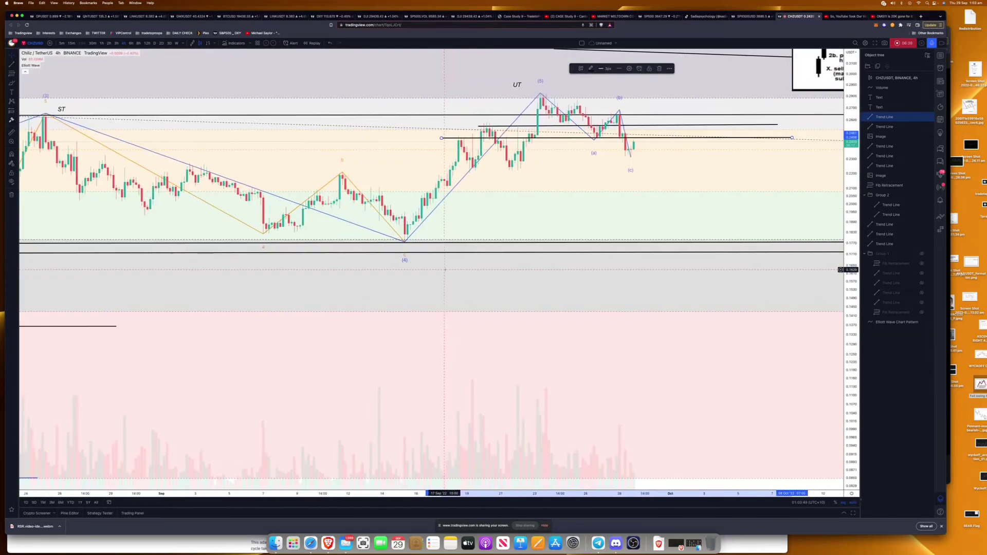
scroll(445, 269, up, 4)
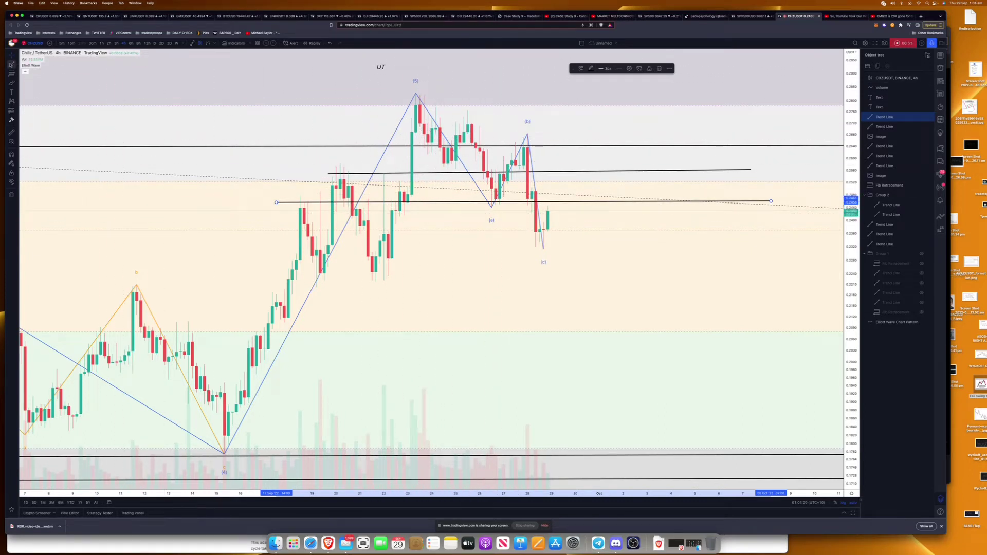
click(240, 245)
click(208, 274)
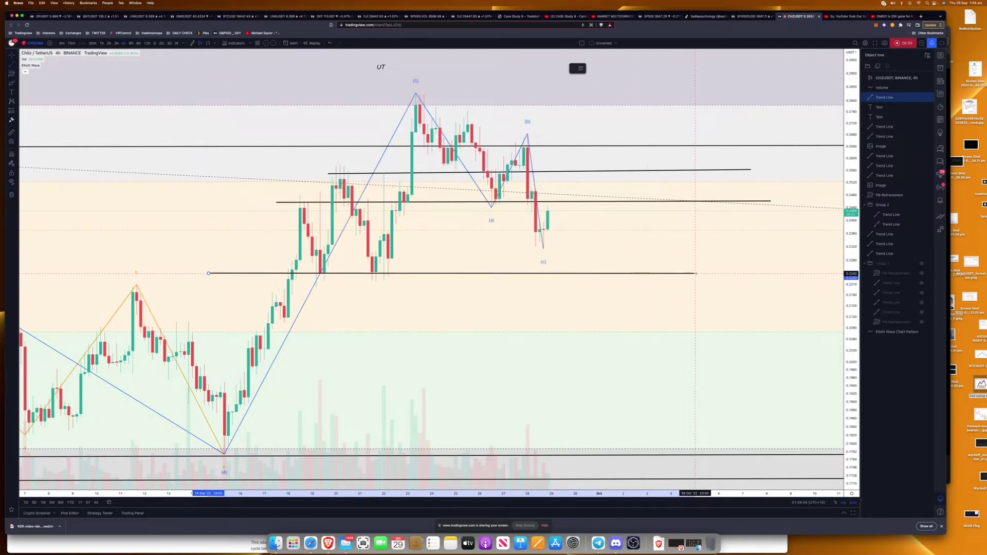
click(695, 273)
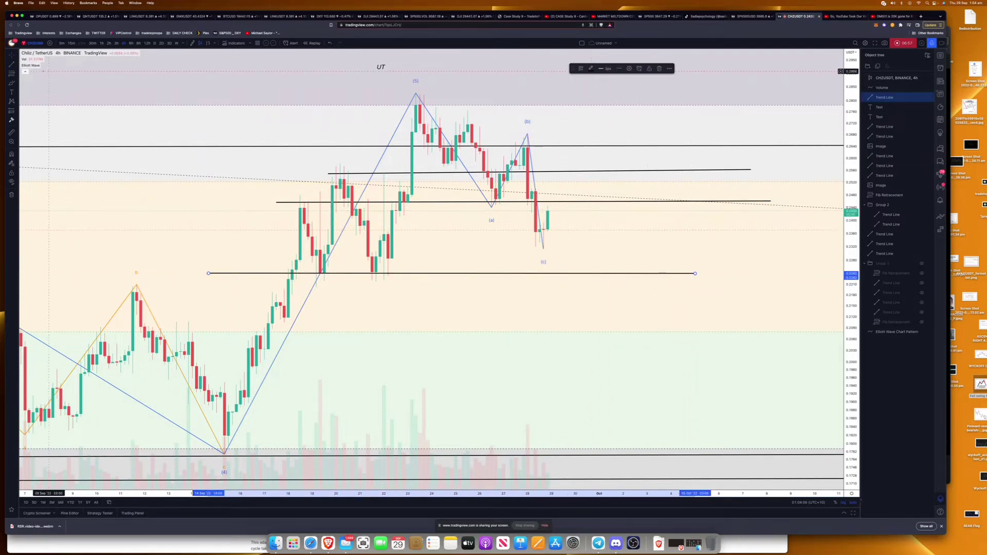
Brush a circle around the retest of the upper short trend line and a projected path down to the new support line and back up
click(10, 83)
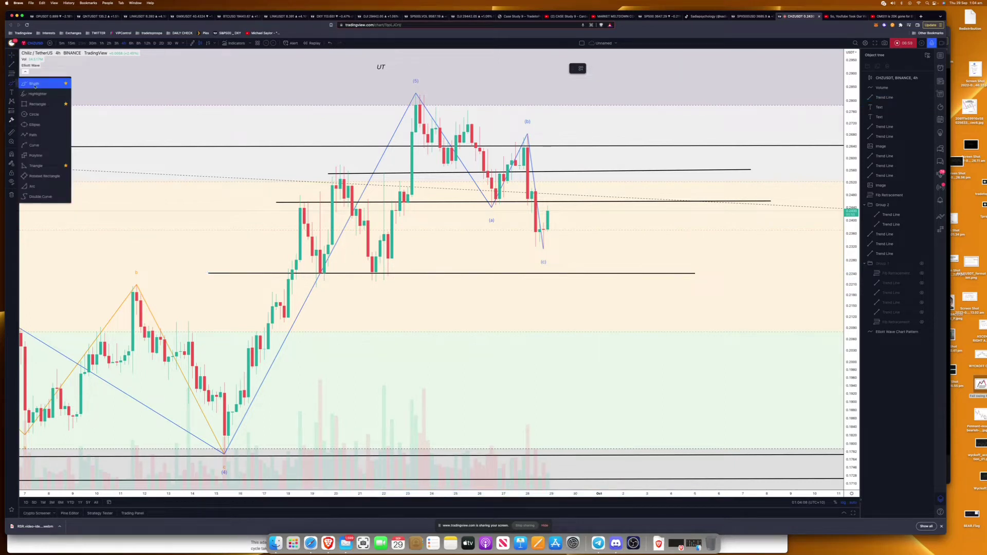
click(35, 85)
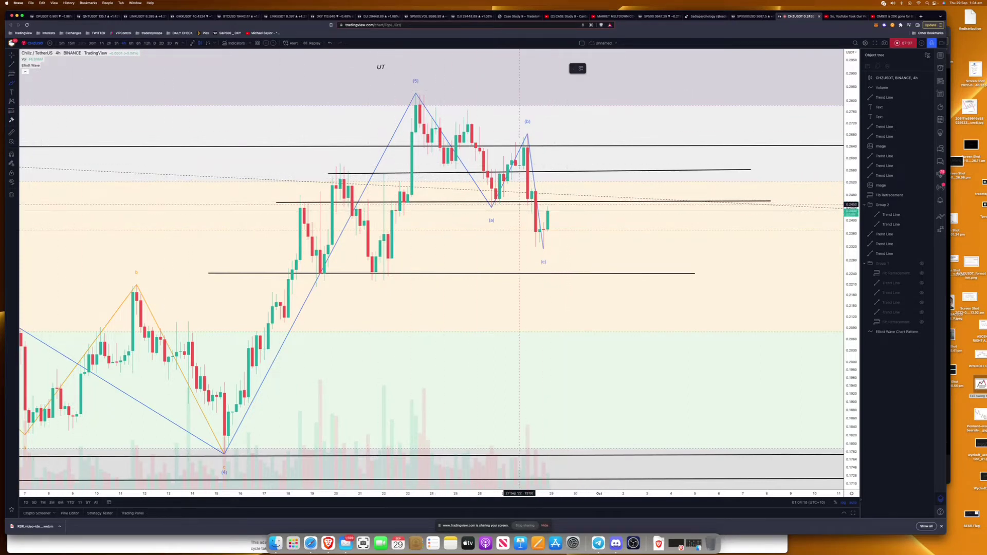
drag(548, 205, 552, 196)
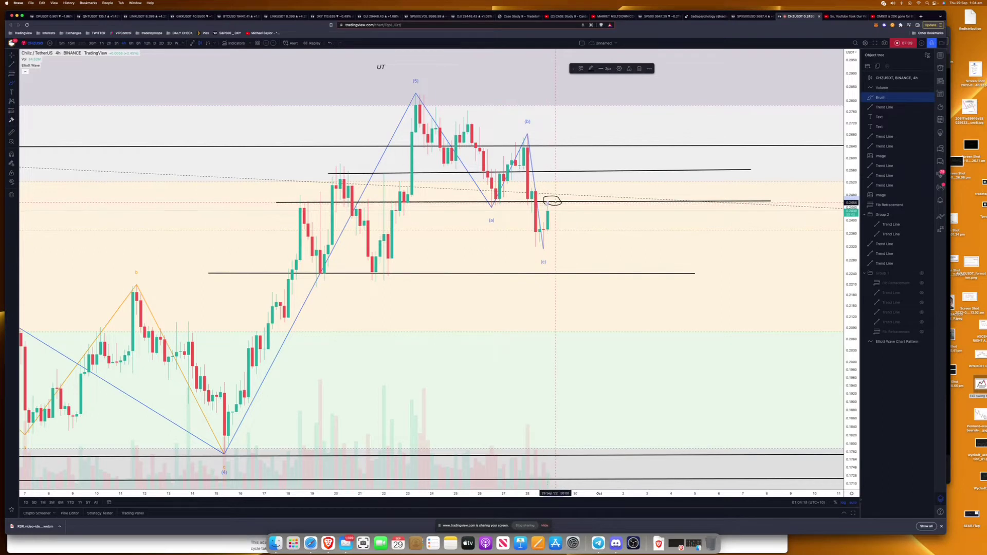
click(556, 202)
mouse_move(559, 216)
mouse_down()
mouse_move(579, 222)
mouse_move(564, 228)
mouse_move(584, 258)
mouse_move(607, 235)
mouse_up()
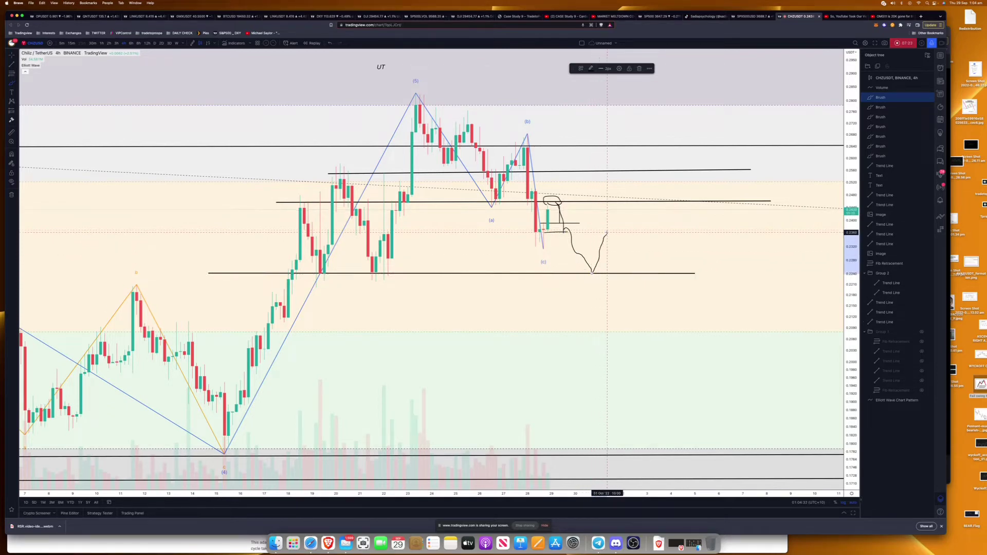
Draw a rising trend line under the September lows from 17 September to about 1 October 2022
scroll(608, 233, down, 4)
scroll(607, 233, up, 2)
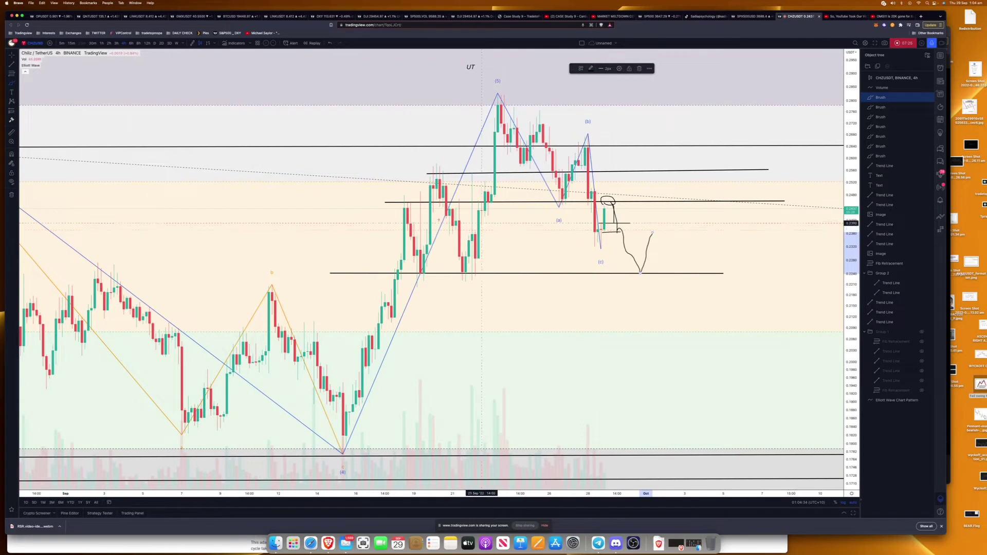
click(11, 63)
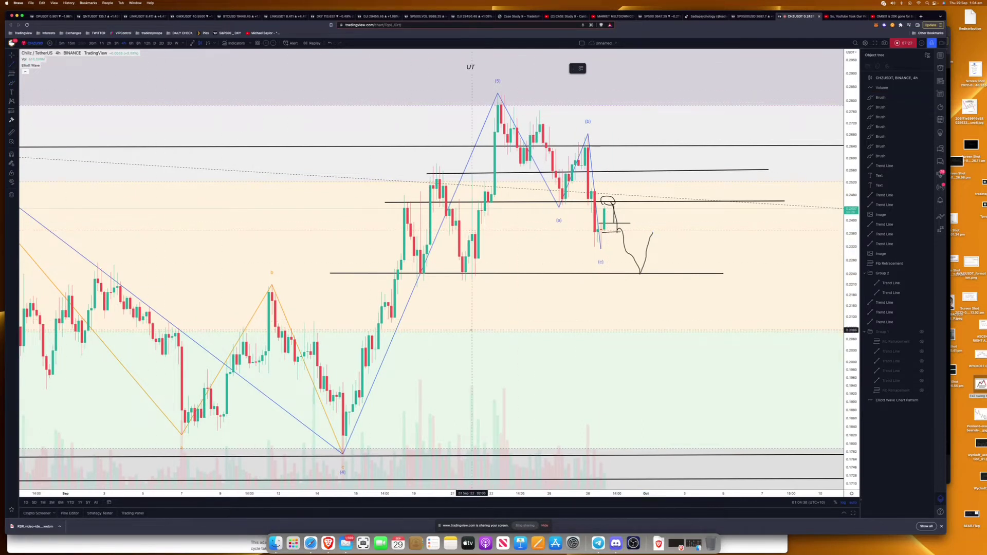
click(390, 320)
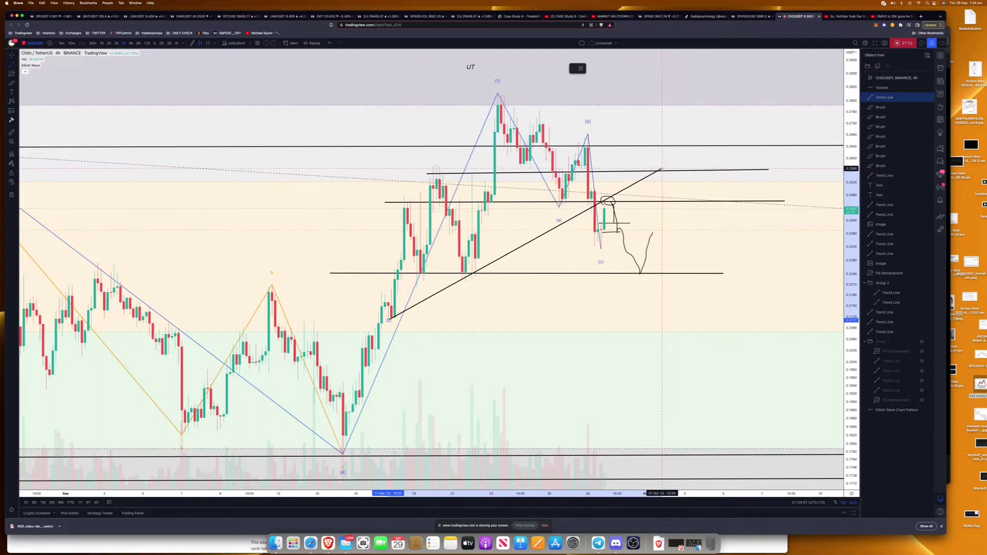
click(662, 166)
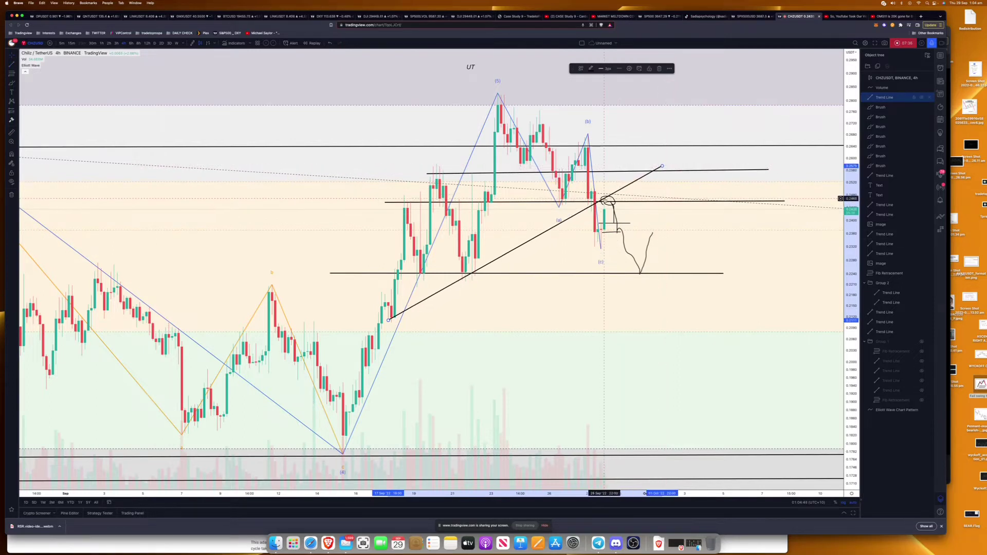
Continue the brushed projection with another resistance retest, a dip to support, a lower bounce and a decline ending around 7 October
scroll(604, 201, up, 3)
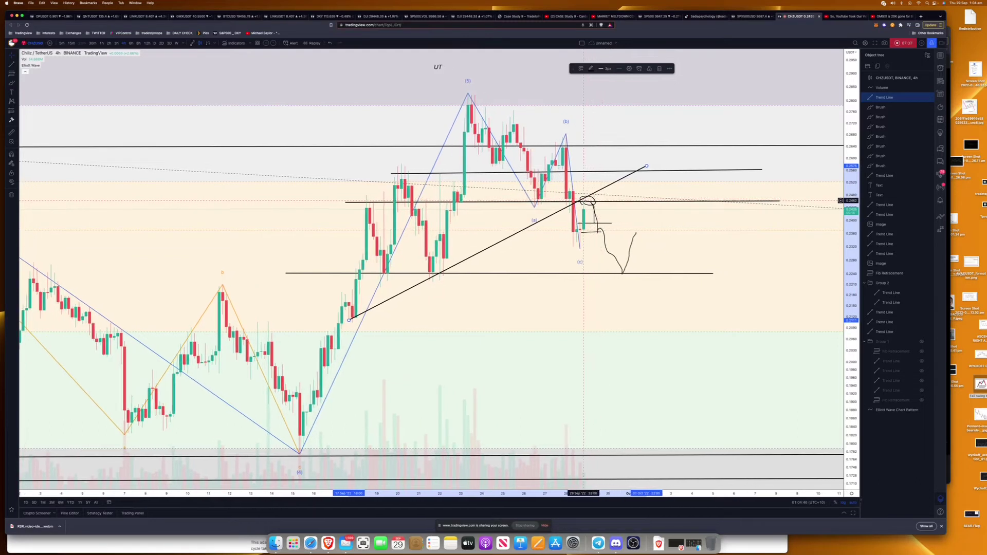
scroll(206, 145, up, 1)
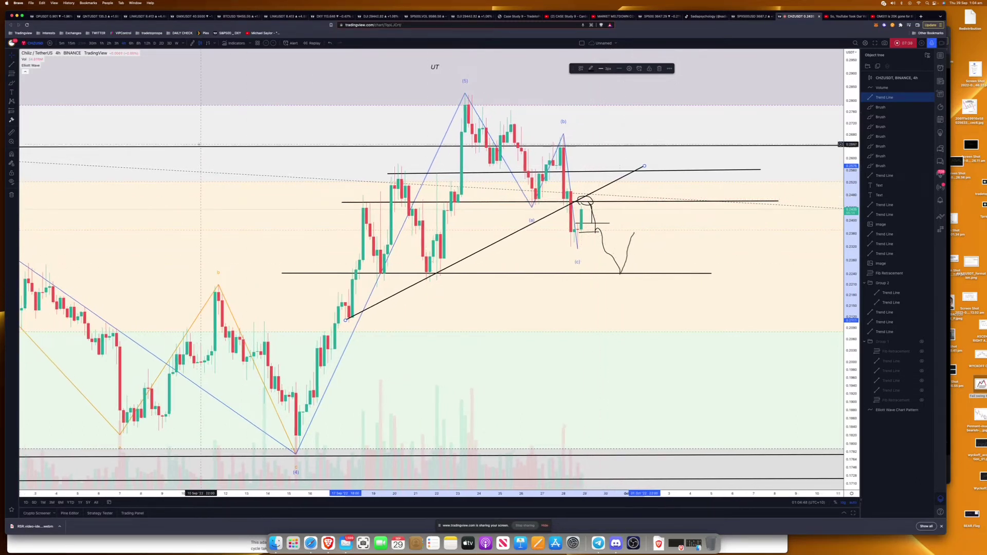
click(13, 83)
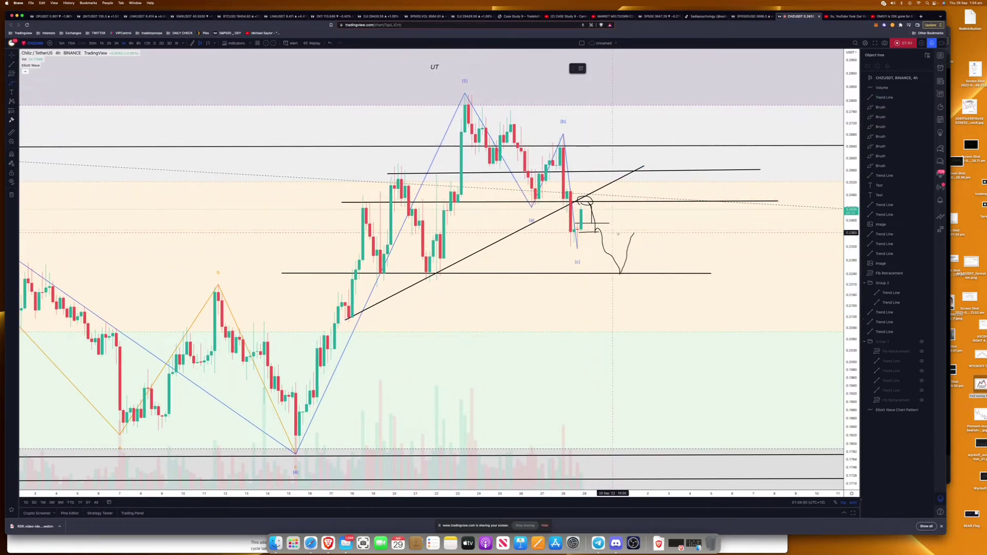
mouse_move(633, 234)
mouse_down()
mouse_move(638, 217)
mouse_move(661, 253)
mouse_up()
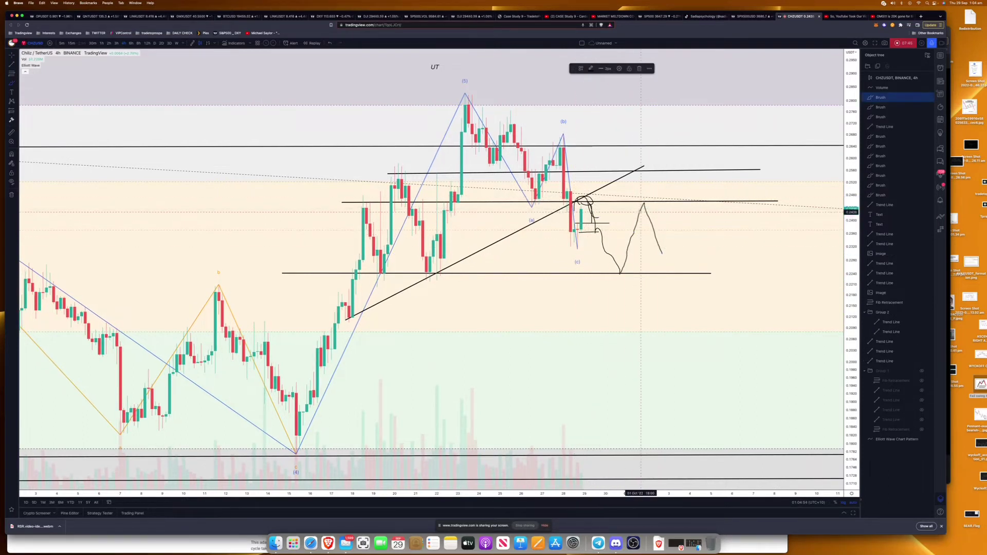
mouse_move(641, 214)
mouse_down()
mouse_move(653, 215)
mouse_move(683, 280)
mouse_move(699, 234)
mouse_move(760, 372)
mouse_up()
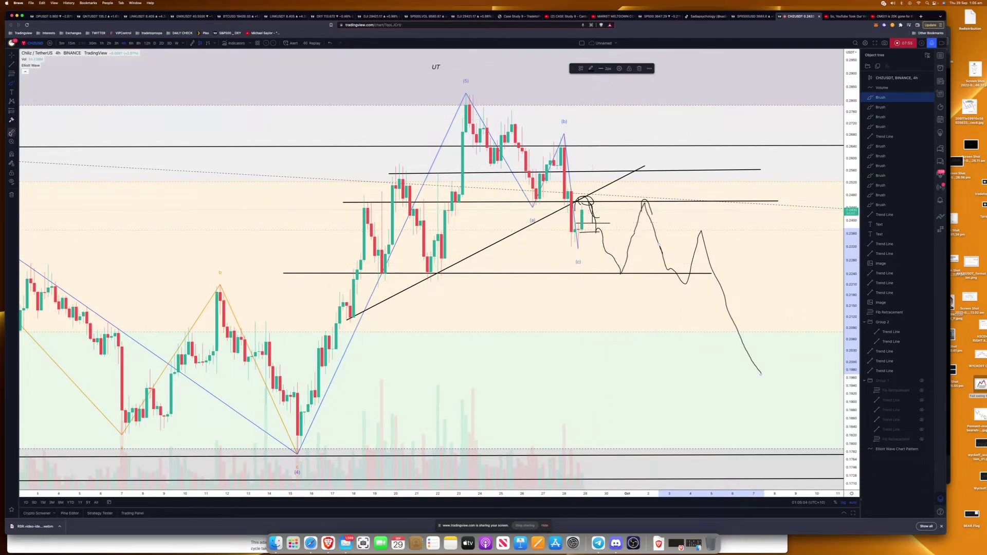
Measure the price drop from the circled retest level down to the new support line at about 0.224
scroll(598, 203, up, 1)
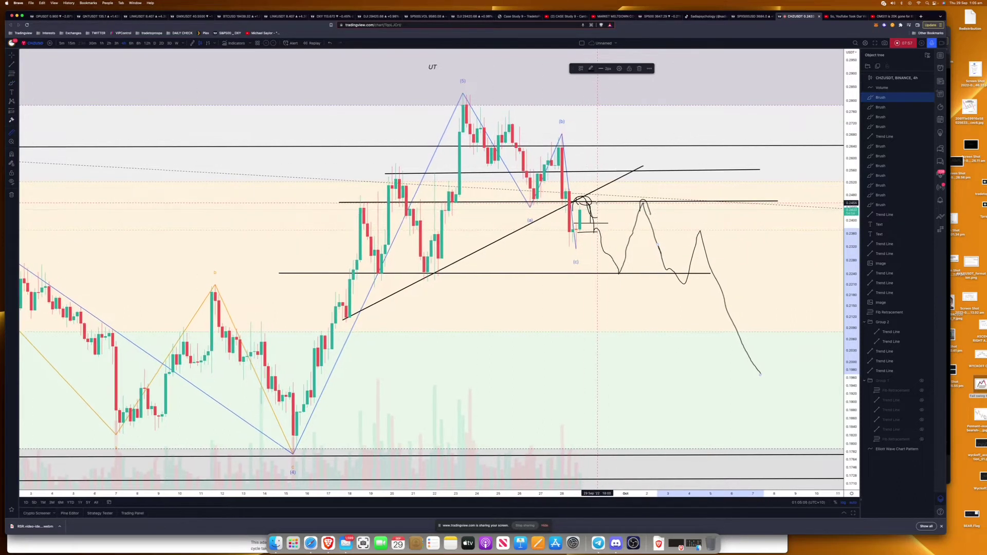
shift+click(598, 203)
scroll(604, 274, down, 1)
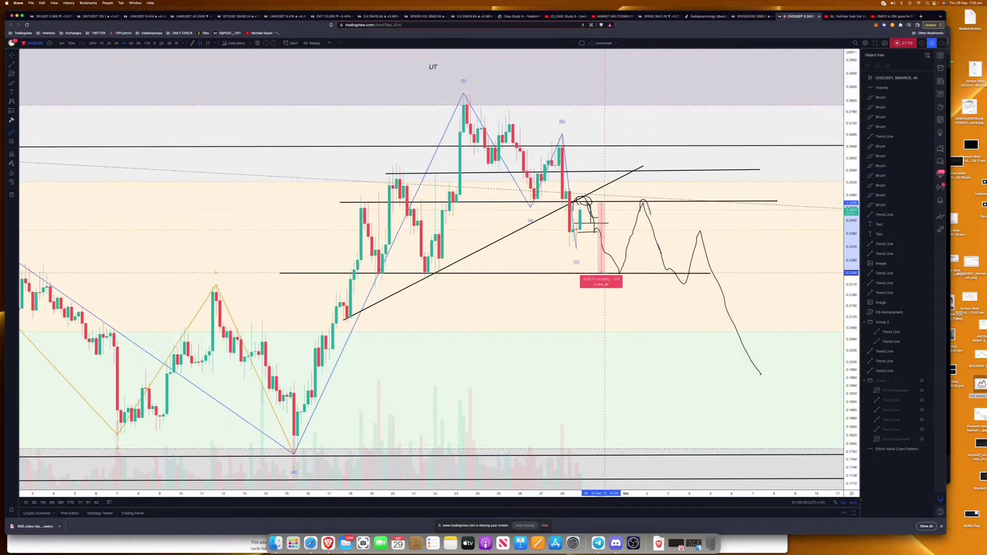
click(604, 273)
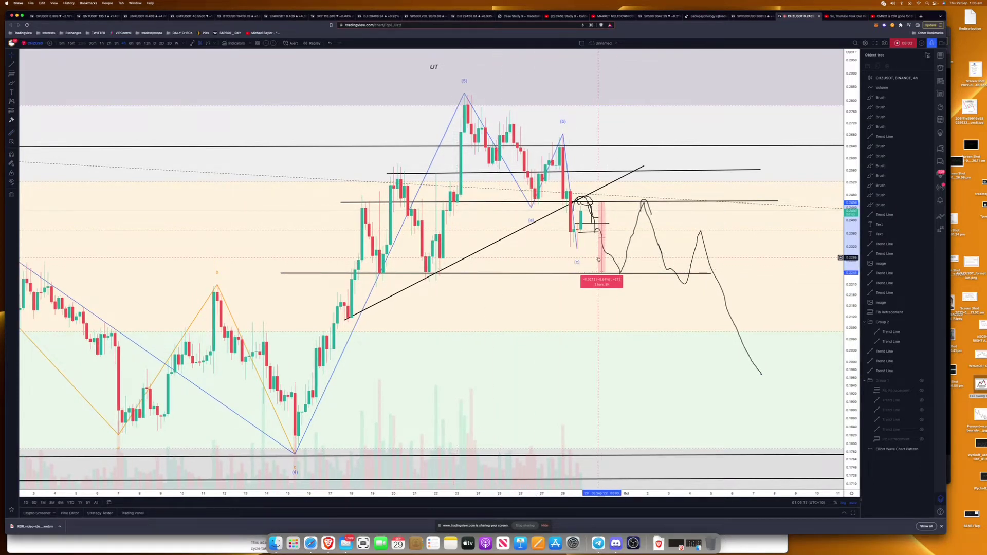
Compress the price scale and move the distribution schematic image from beside the 2b image to above the July and August price action
scroll(602, 247, down, 5)
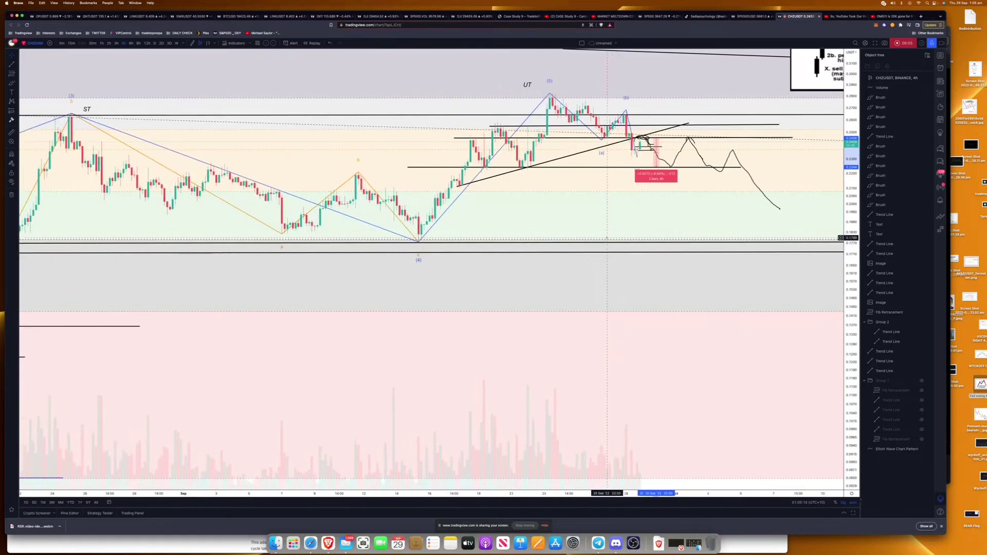
scroll(607, 239, down, 5)
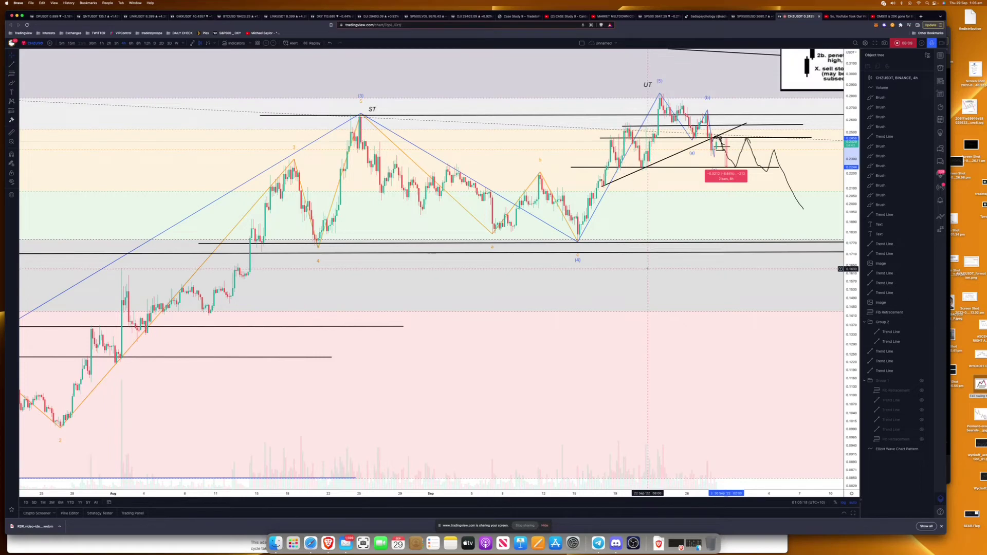
scroll(648, 269, down, 4)
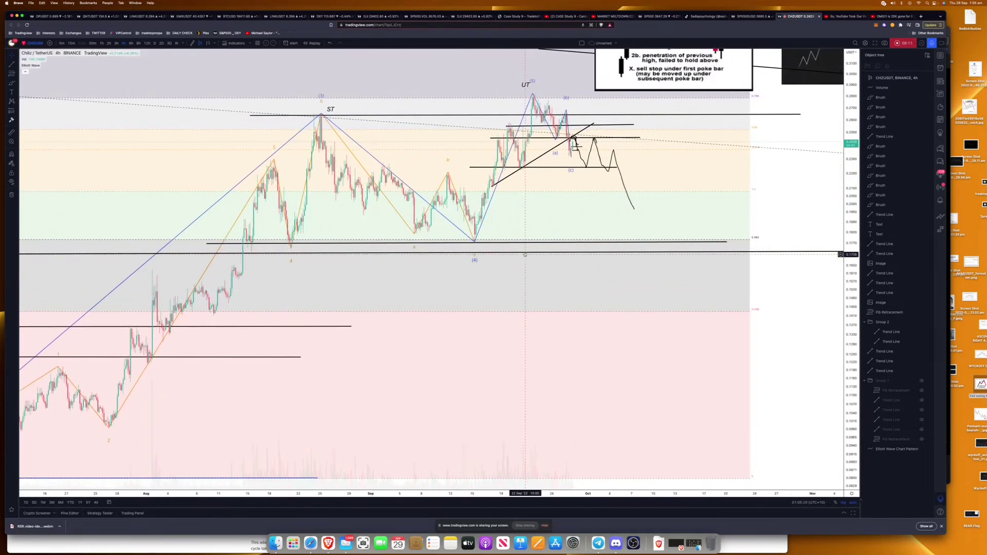
drag(526, 255, 533, 255)
drag(855, 104, 853, 287)
mouse_move(814, 162)
mouse_down()
mouse_move(546, 312)
mouse_move(82, 233)
mouse_move(65, 185)
mouse_up()
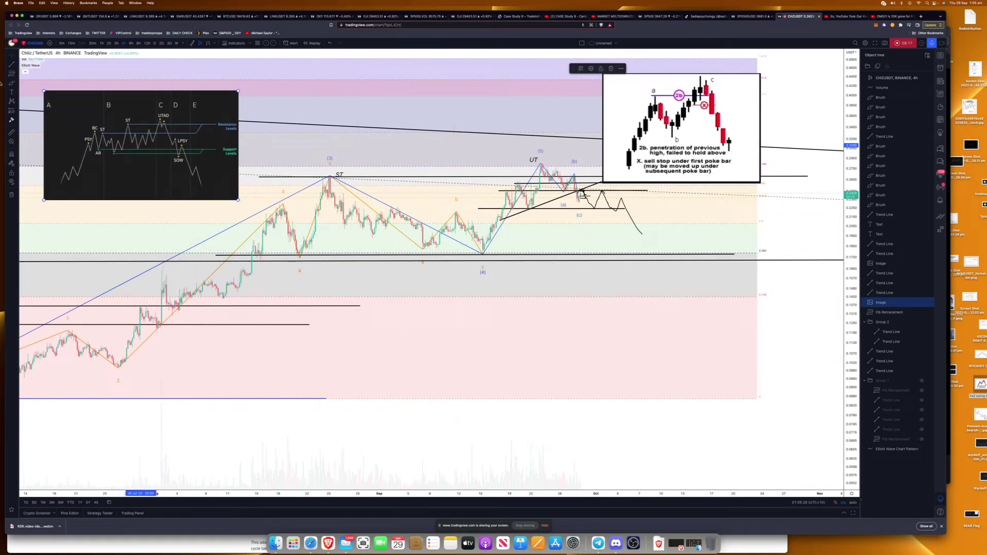
Brush circles around the projected consolidation and support zone with arrows for the upward and downward scenarios, and delete the last stroke
click(11, 84)
mouse_move(591, 199)
mouse_down()
mouse_move(617, 217)
mouse_move(658, 208)
mouse_move(592, 223)
mouse_move(696, 278)
mouse_move(650, 237)
mouse_move(677, 275)
mouse_move(695, 238)
mouse_move(794, 132)
mouse_move(801, 109)
mouse_move(808, 134)
mouse_up()
mouse_move(674, 257)
mouse_down()
mouse_move(730, 366)
mouse_move(731, 340)
mouse_up()
scroll(691, 340, down, 3)
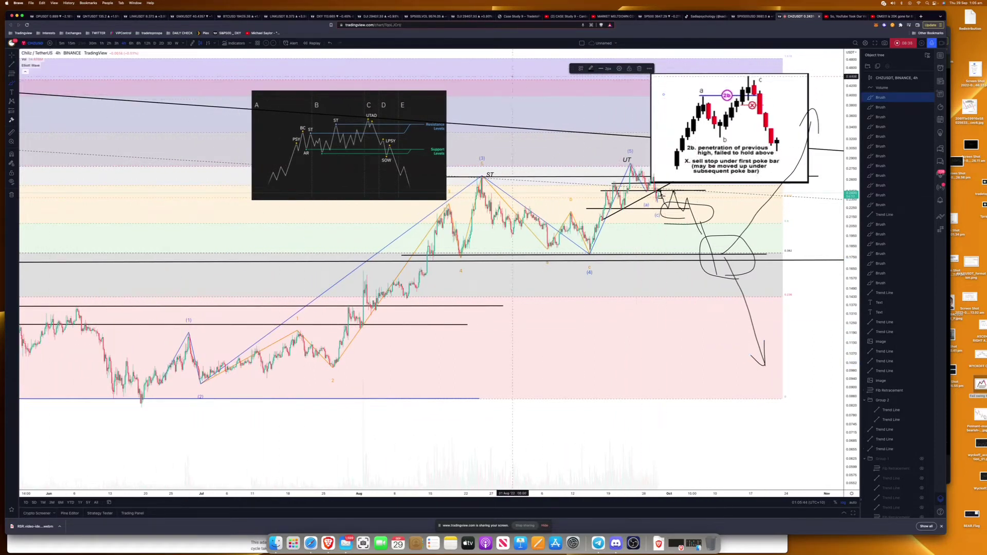
key(Delete)
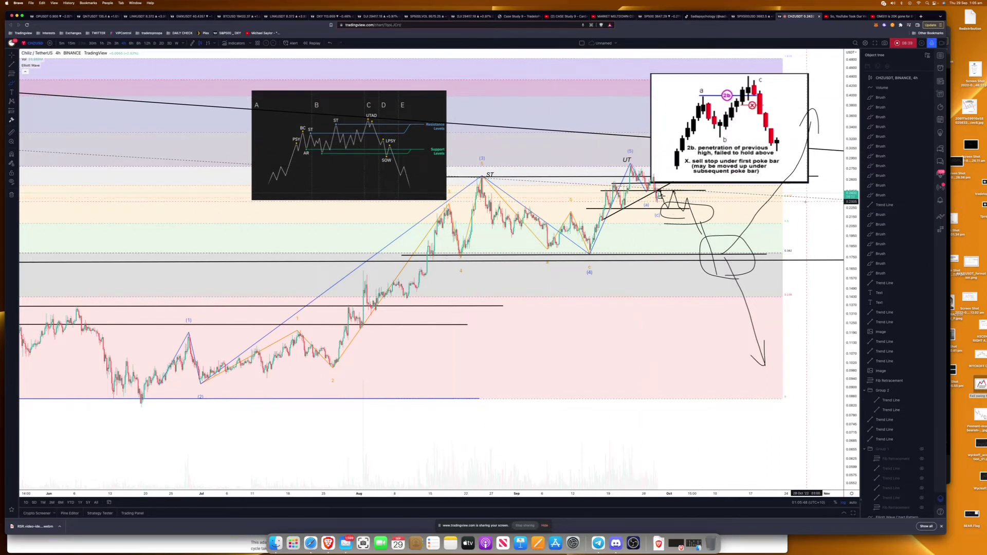
Hide both pattern images, and group and hide the brush strokes, short trend lines and ST and UT labels
click(922, 332)
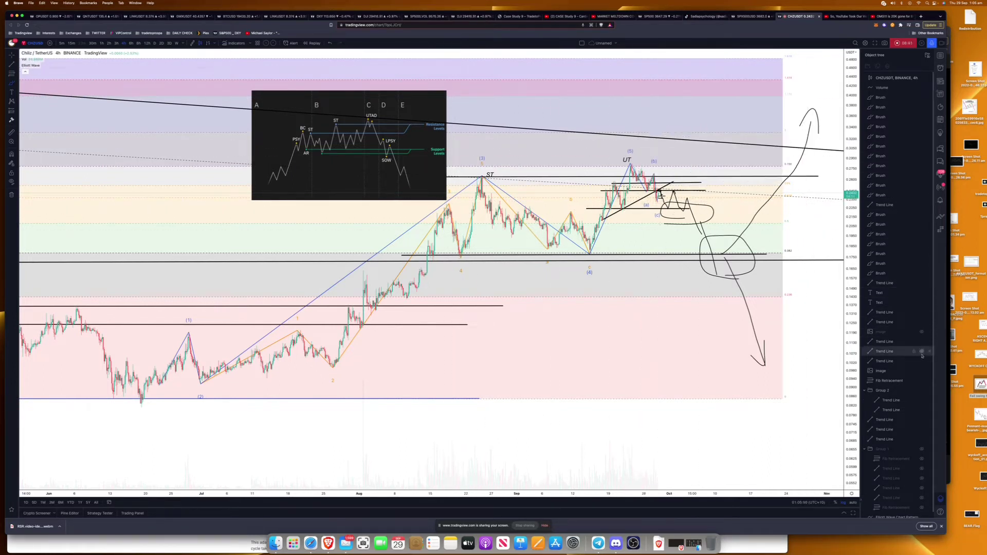
click(922, 371)
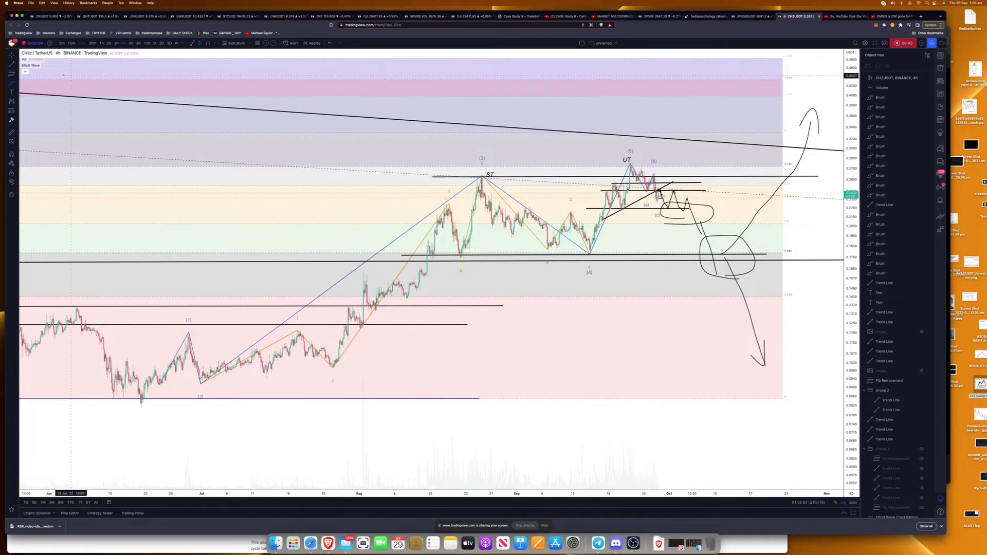
click(886, 98)
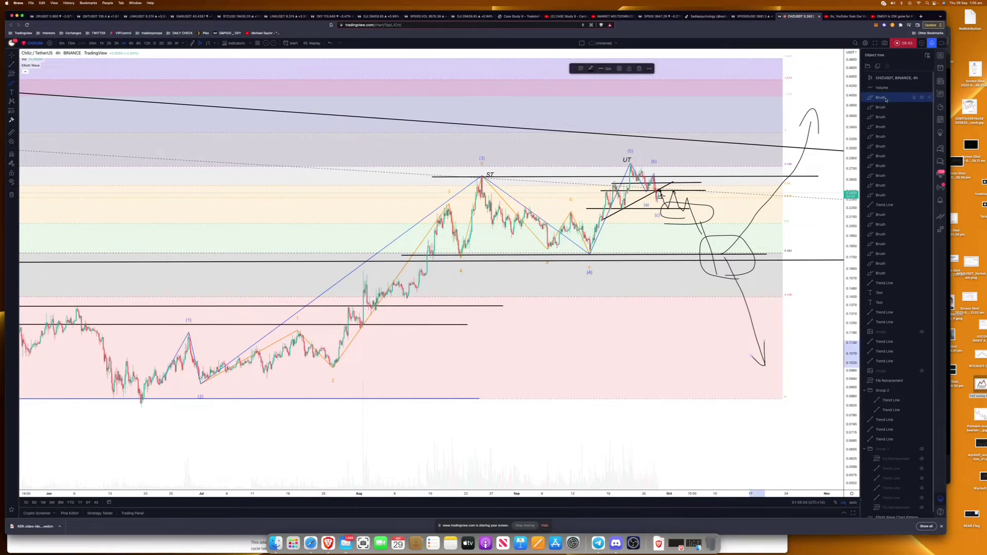
shift+click(890, 323)
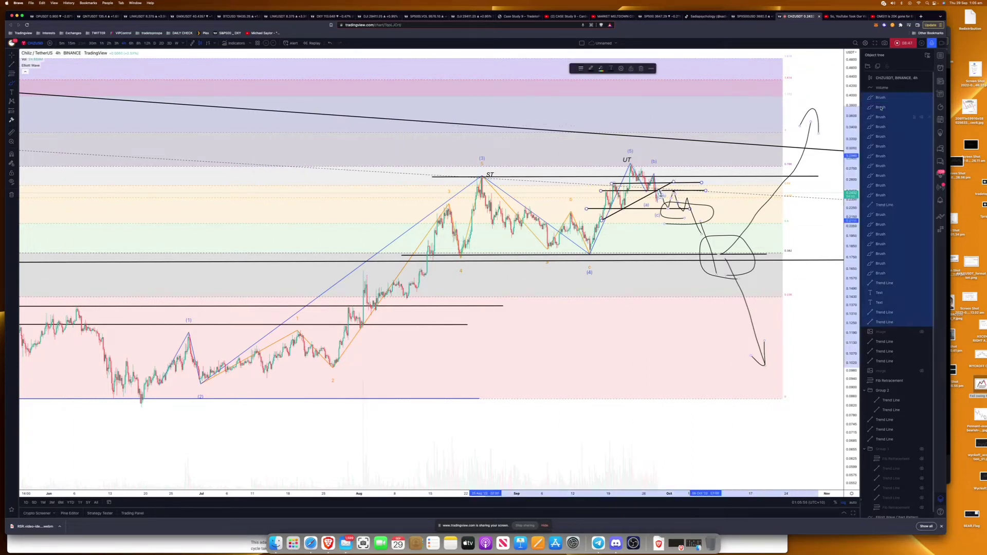
key(ctrl+g)
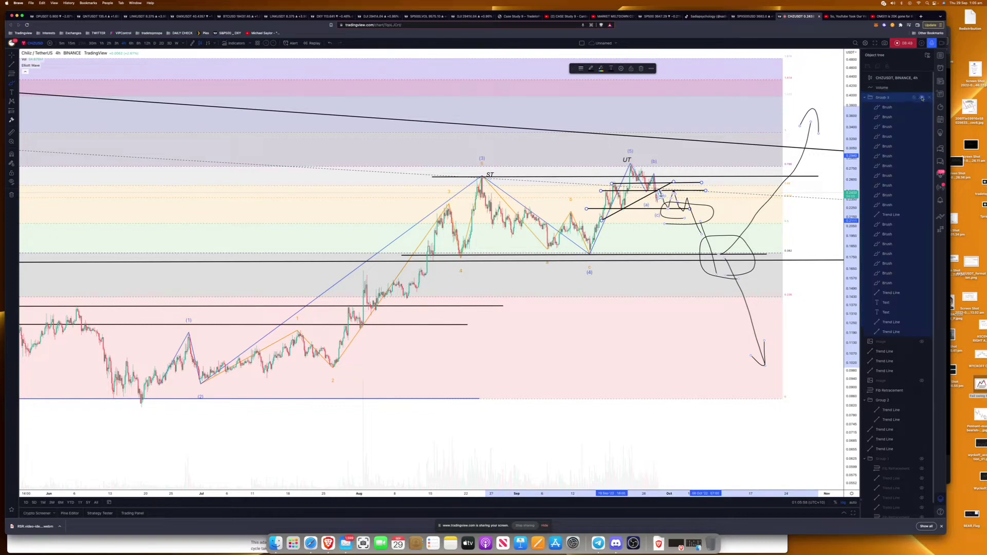
click(923, 98)
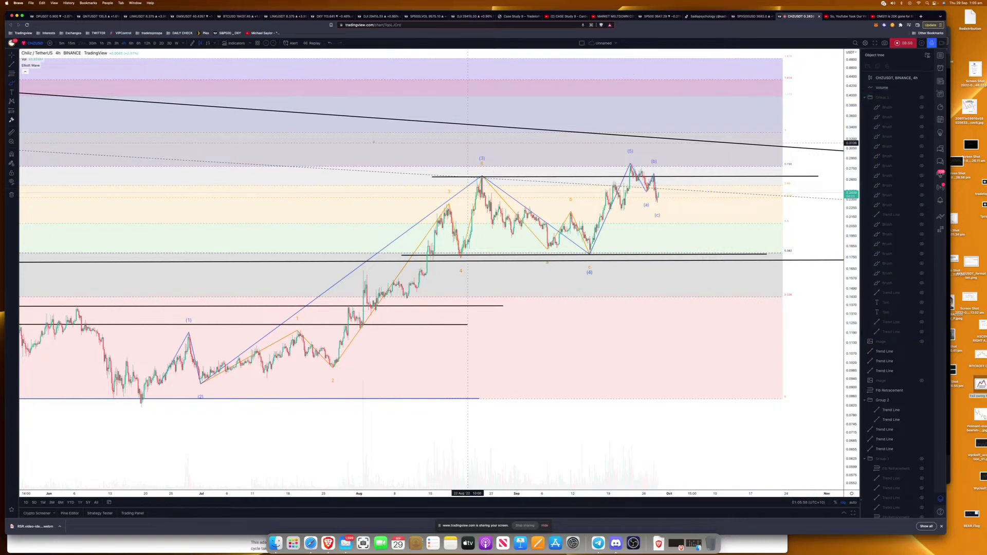
Switch the Chiliz chart to the weekly timeframe
click(176, 43)
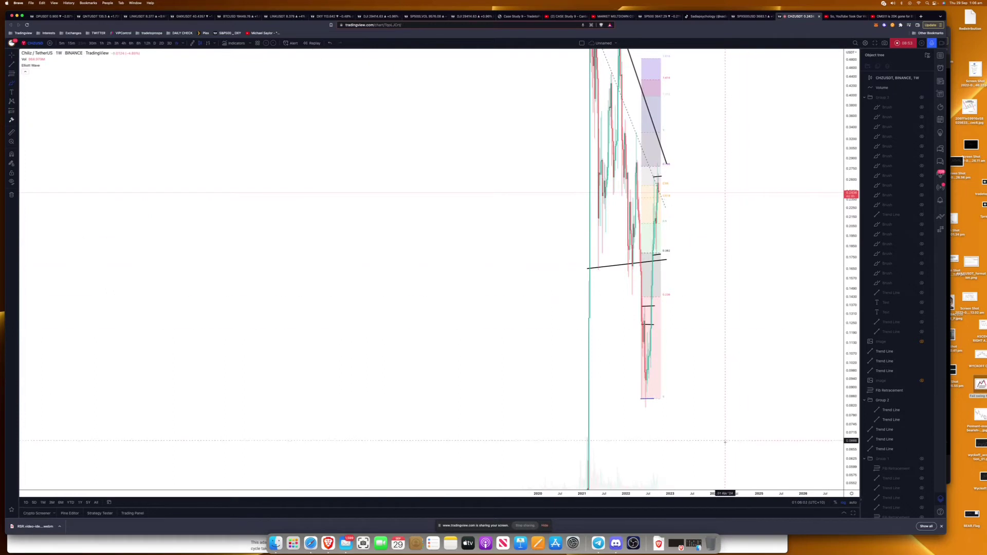
scroll(495, 335, up, 10)
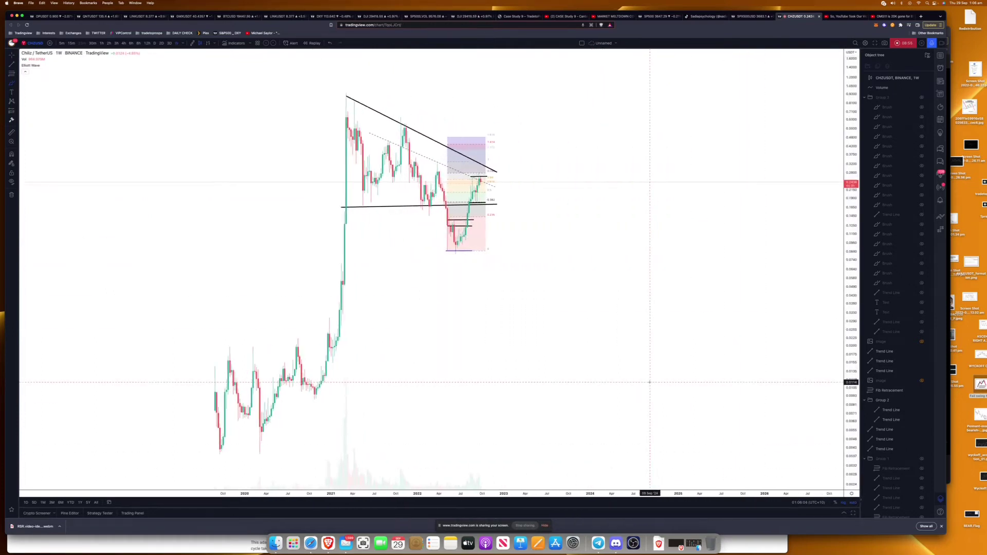
drag(491, 332, 663, 324)
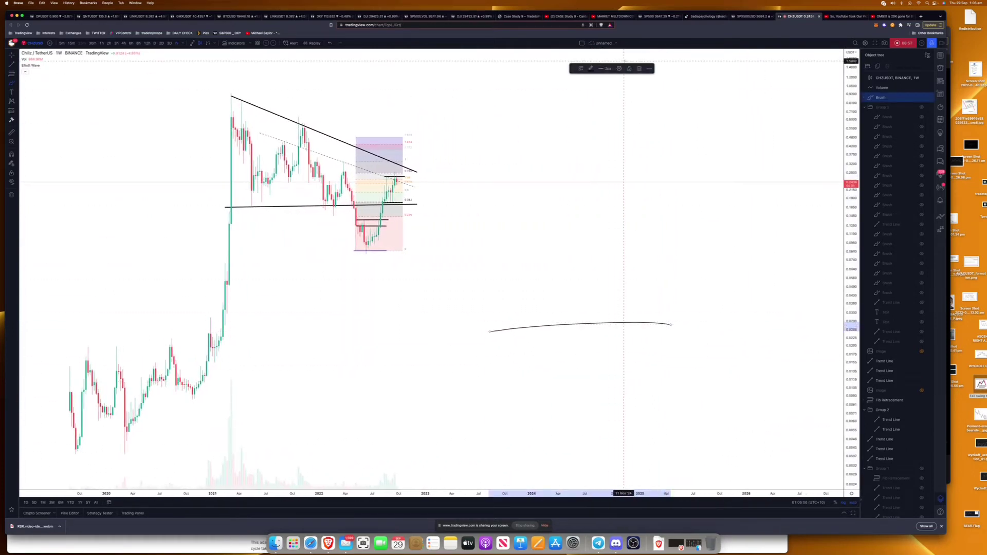
click(639, 68)
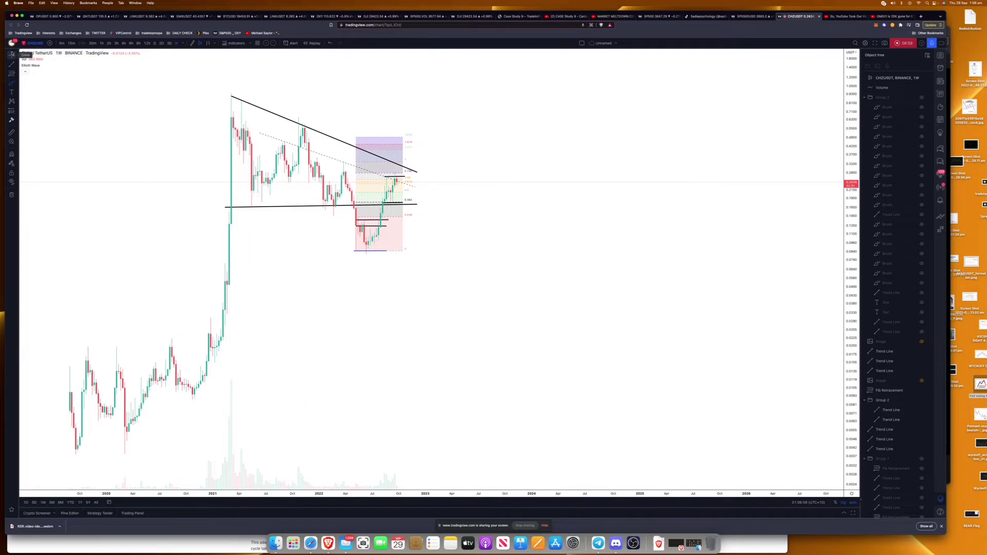
Compress the price scale and move the start of the dashed descending trend line back to the March 2021 peak candles
scroll(283, 166, down, 3)
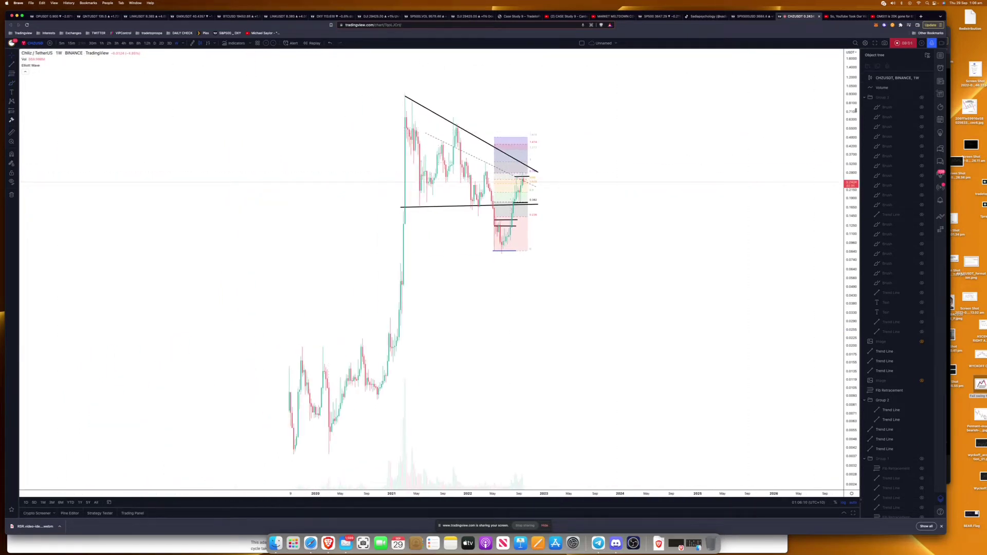
drag(858, 108, 845, 271)
scroll(643, 249, up, 3)
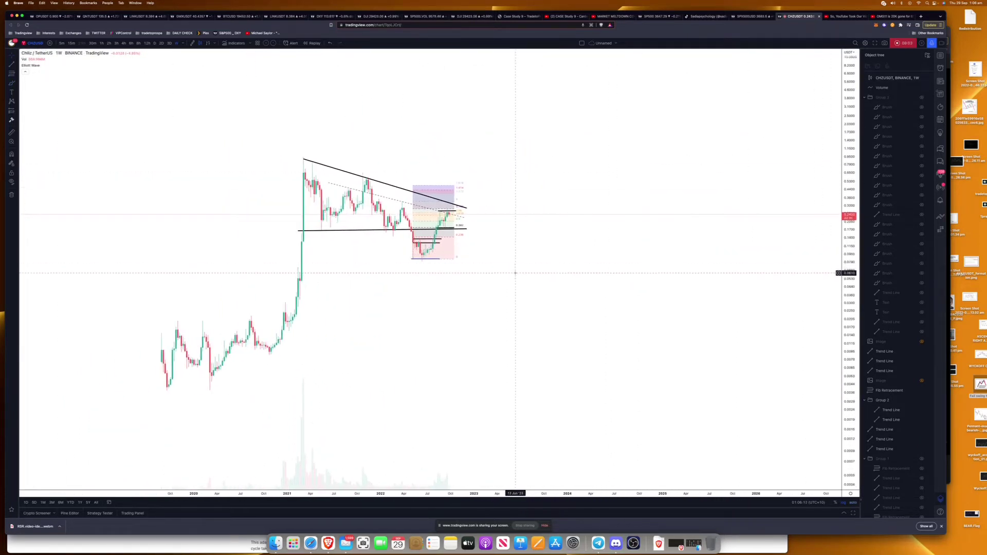
drag(515, 272, 620, 273)
scroll(540, 245, up, 2)
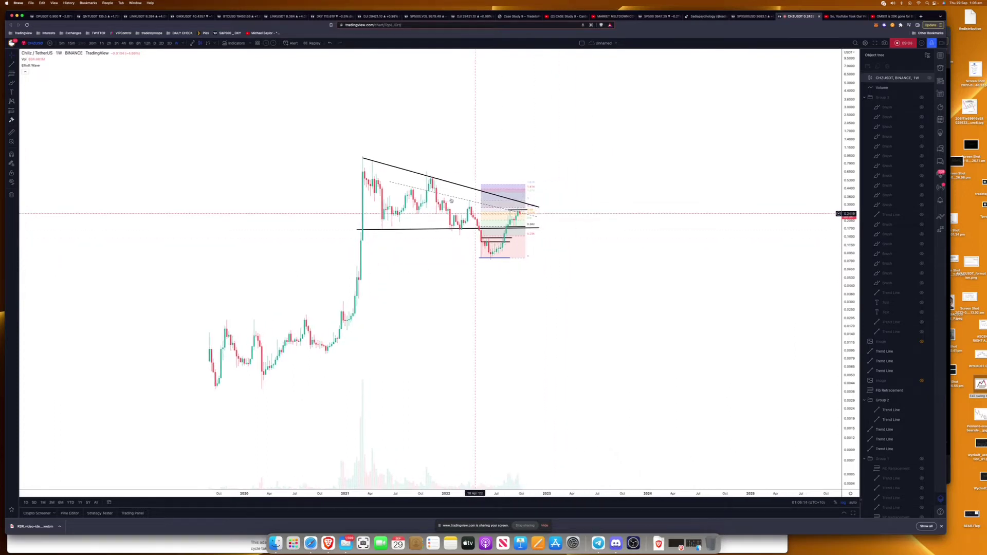
drag(391, 182, 353, 169)
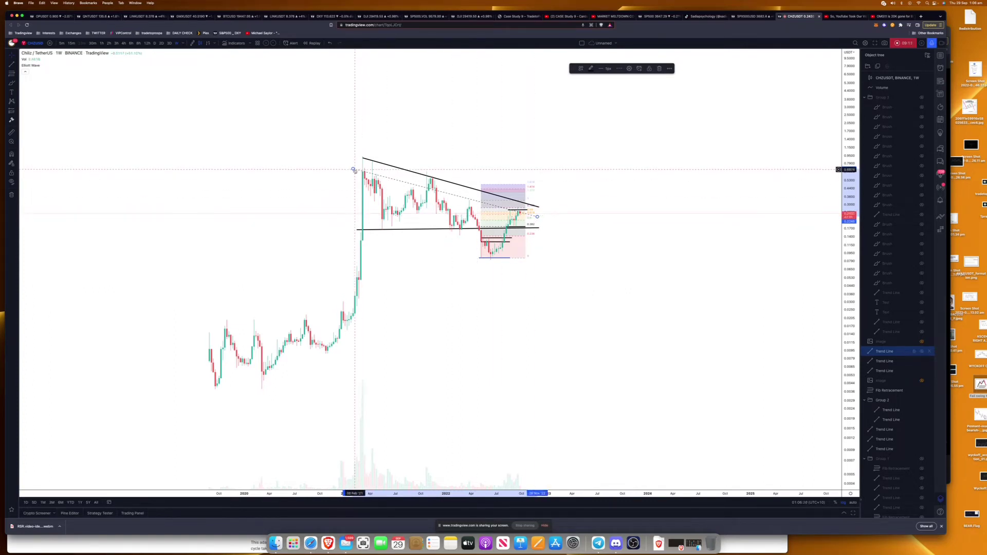
mouse_move(353, 168)
mouse_down()
mouse_move(361, 186)
mouse_move(364, 179)
mouse_up()
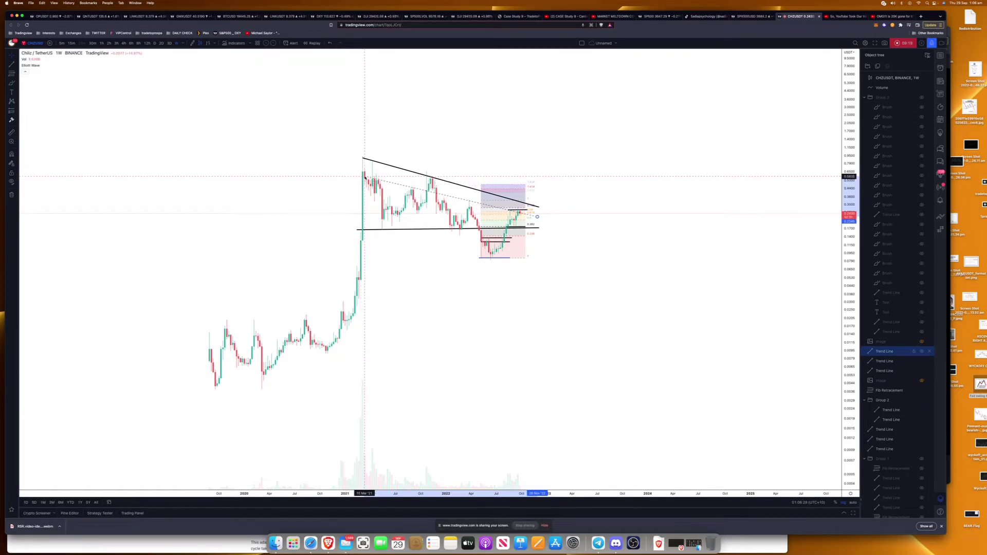
drag(364, 177, 365, 177)
Turn off Weeks and Months visibility for the existing 2022 Fib Retracement
scroll(427, 248, up, 5)
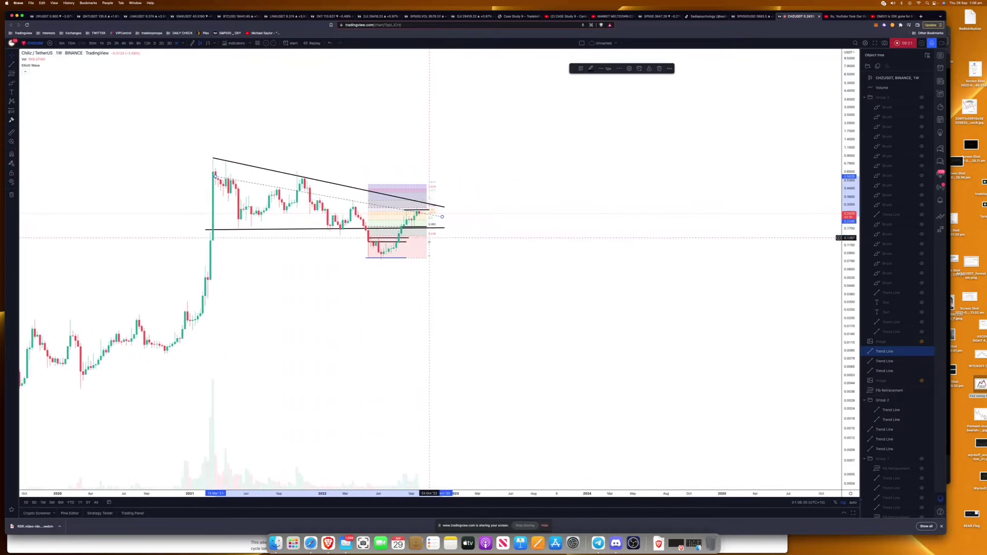
double_click(423, 237)
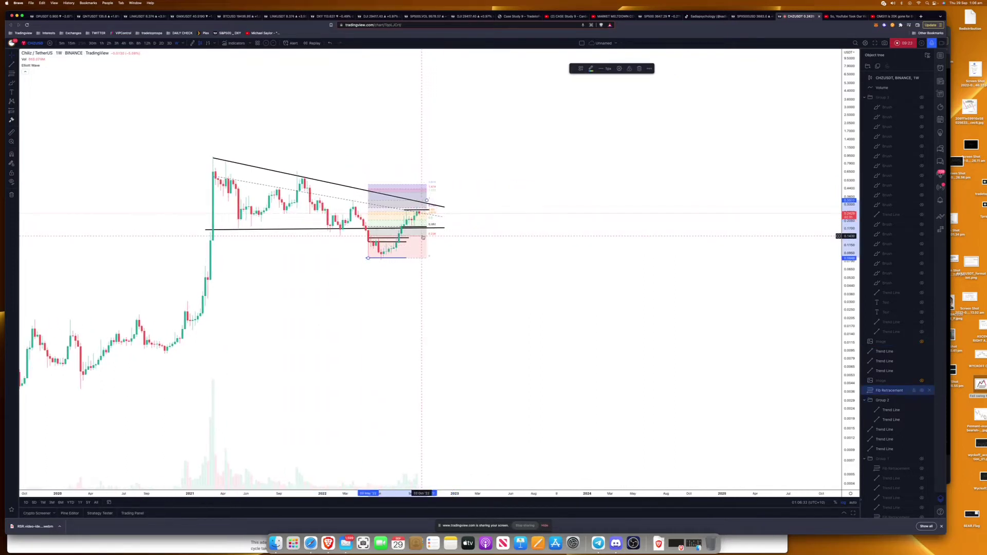
click(481, 131)
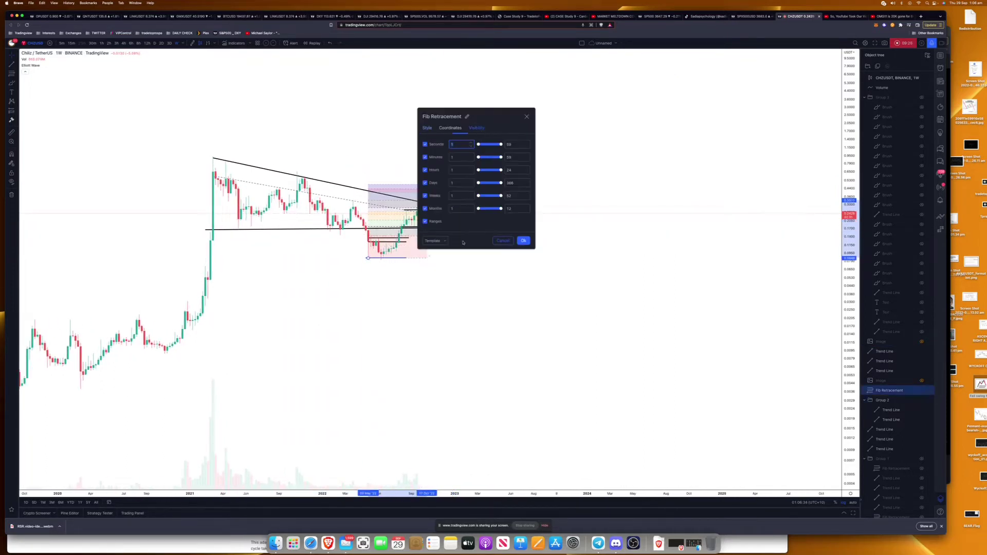
click(424, 196)
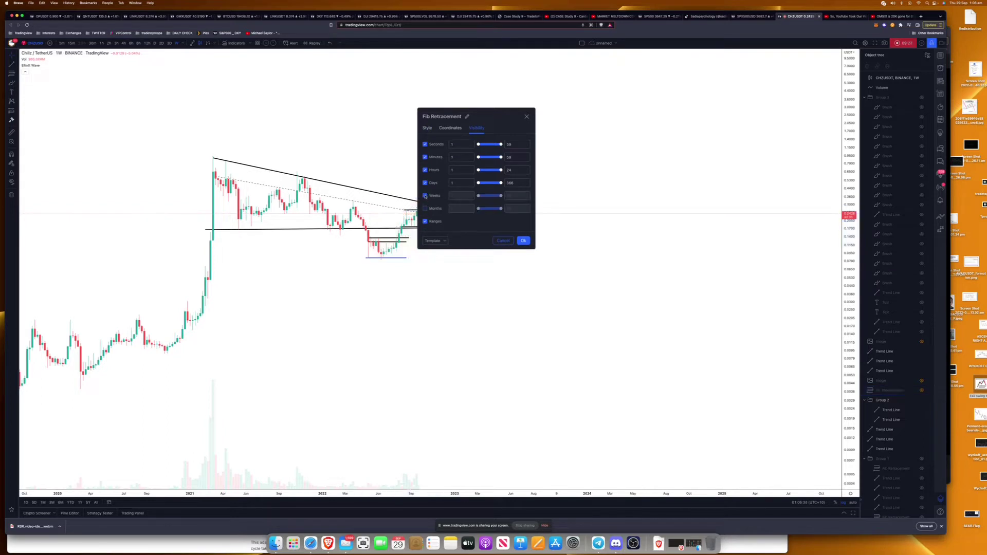
click(523, 241)
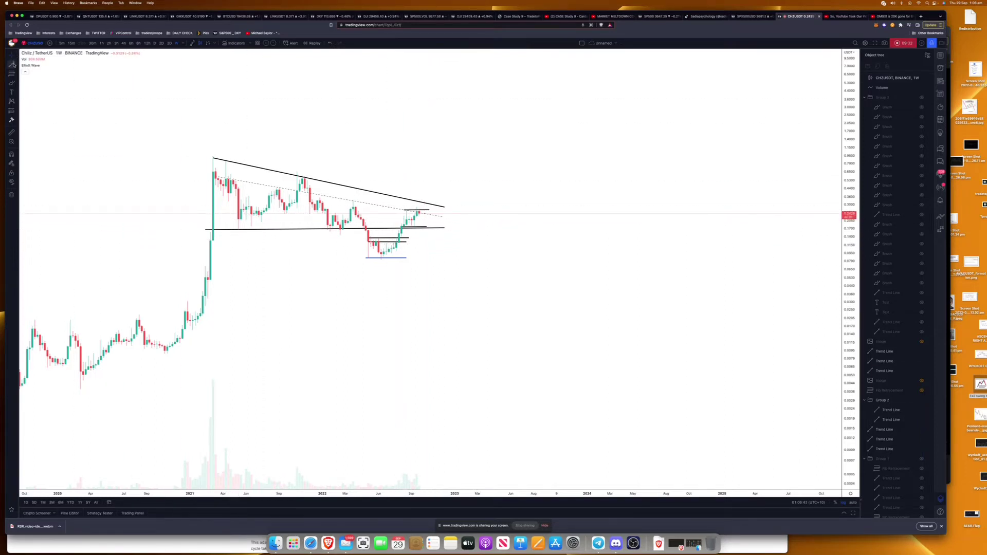
Draw a Fib Retracement from the May 2021 low up to the 2021 high, extended to January 2023, with levels based on log scale
click(11, 73)
click(236, 228)
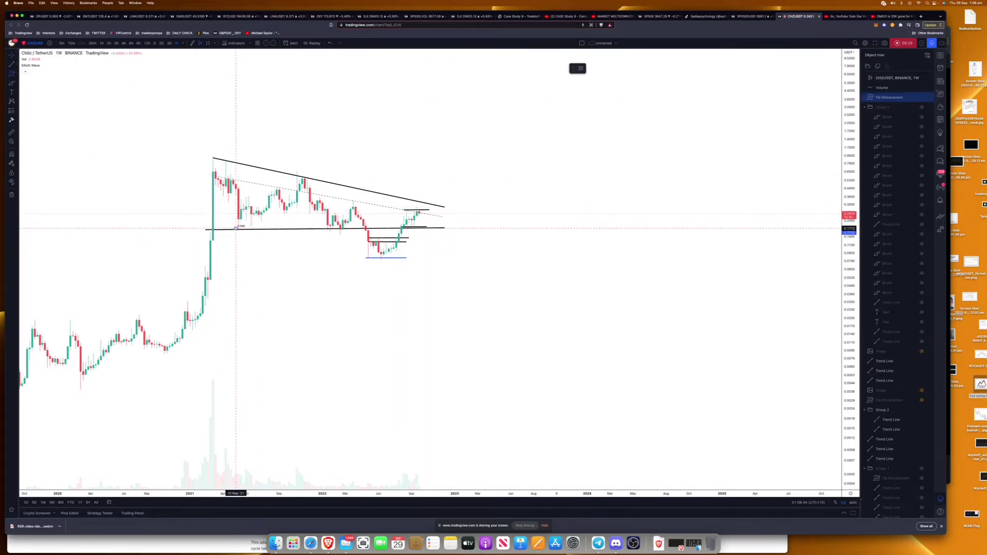
click(462, 156)
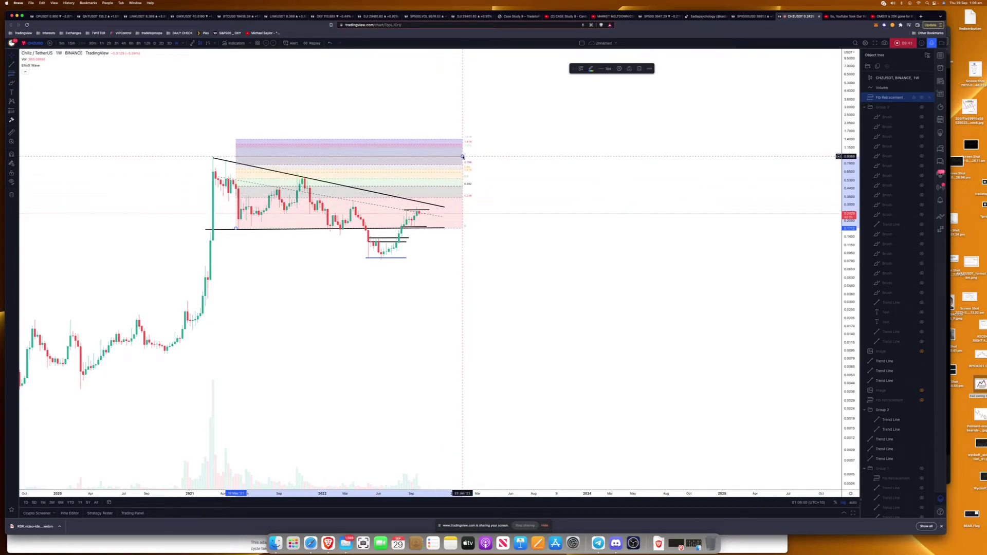
double_click(463, 156)
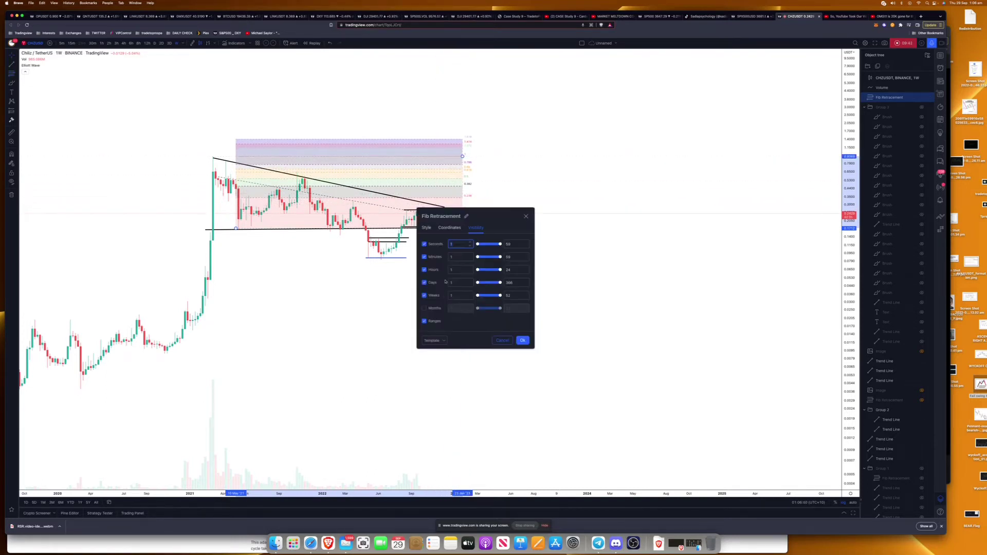
click(427, 228)
click(424, 491)
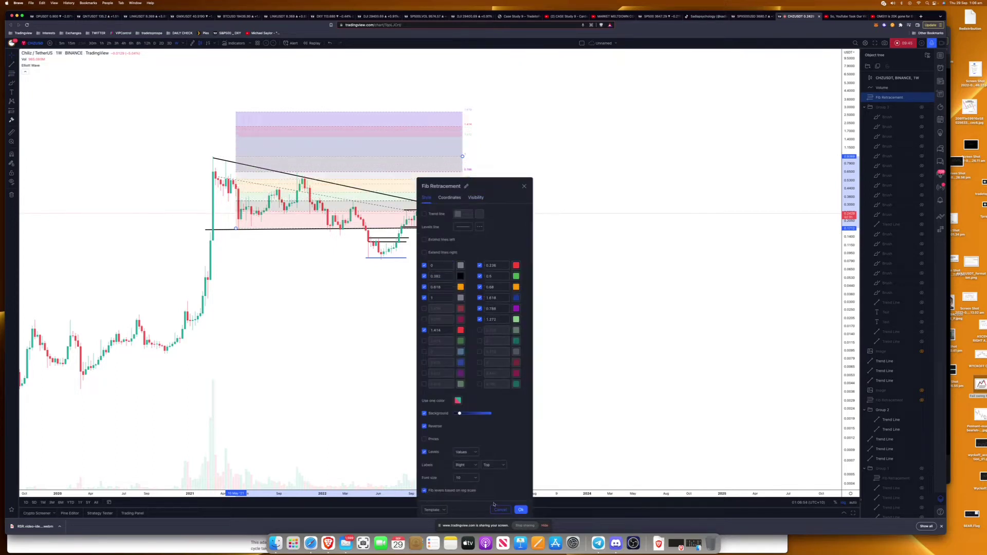
click(521, 510)
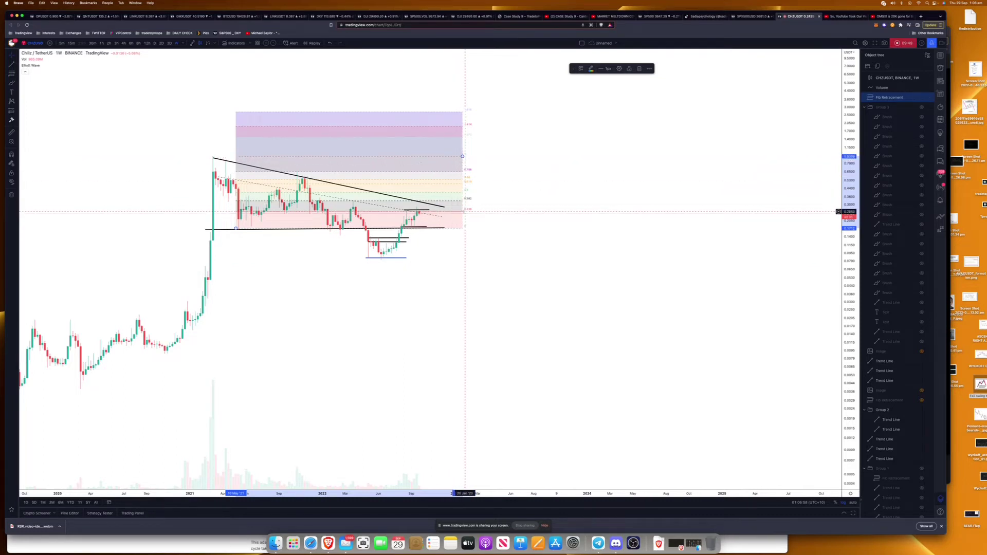
Lower the new retracement's upper anchor to the top of the 2021 candle bodies and move its base to the start of the support line
drag(462, 157, 462, 173)
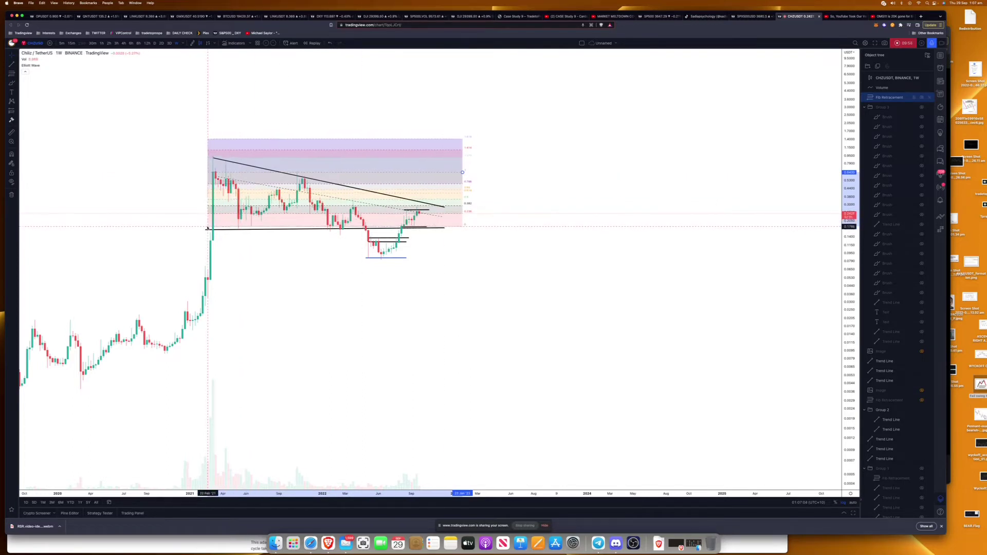
drag(208, 229, 206, 229)
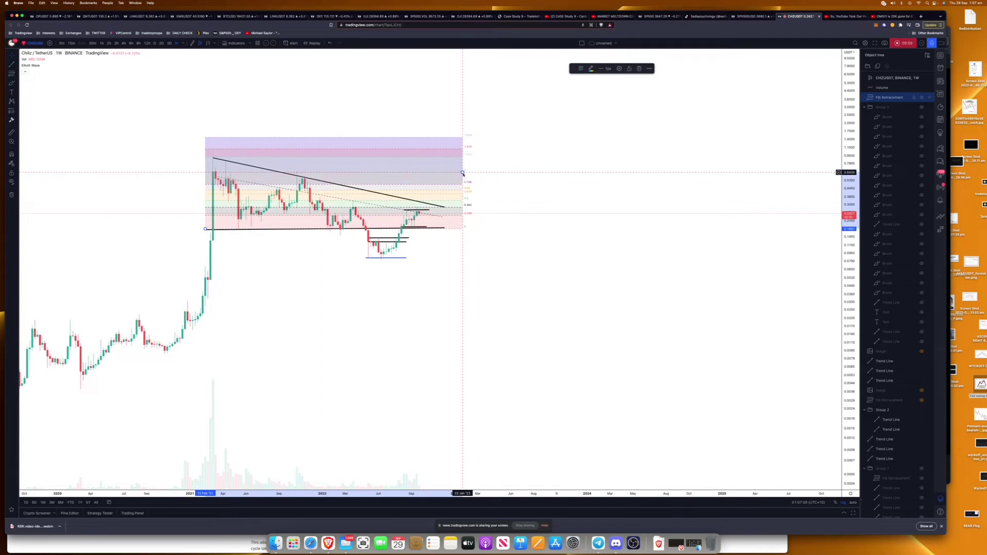
drag(463, 174, 463, 173)
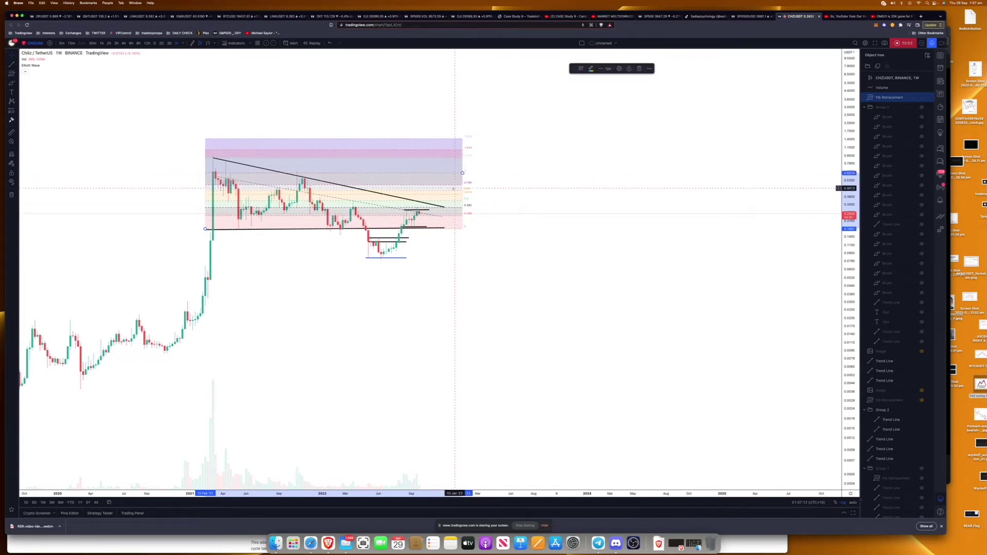
Raise the short resistance line near the latest candles to the 0.382 level and extend its start back to early 2022
click(425, 208)
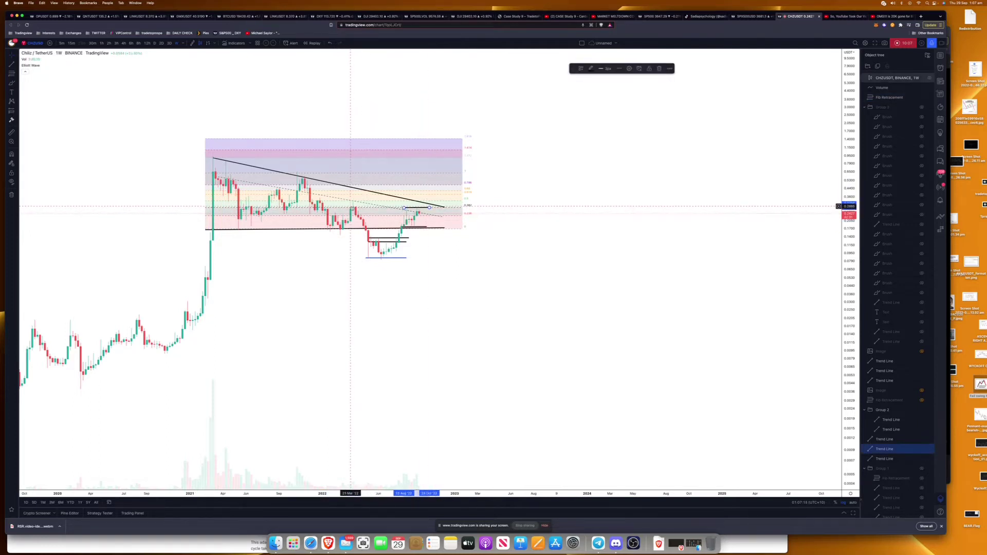
drag(405, 207, 355, 211)
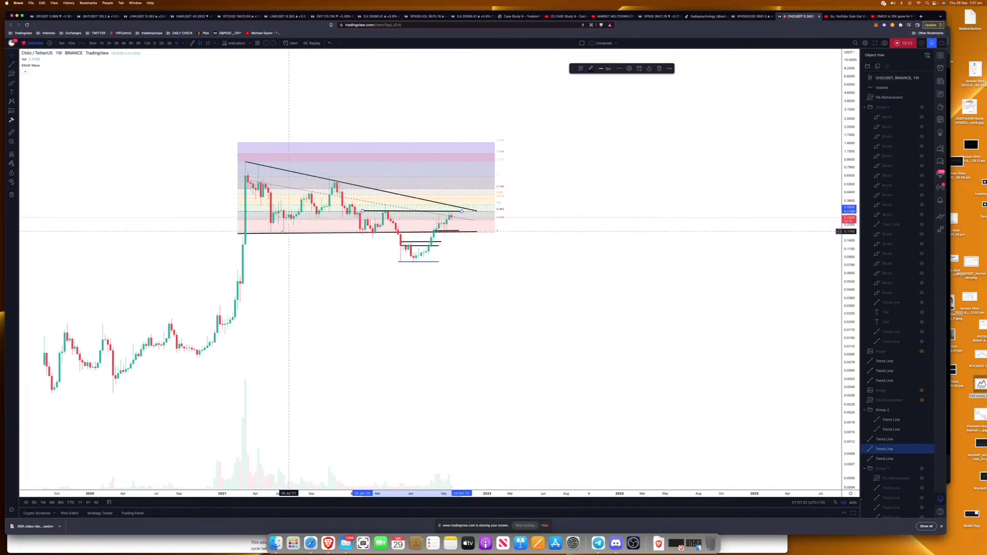
Draw a descending Parallel Channel from the 2021 high to December 2023, with its lower edge along the mid-2022 low
click(13, 65)
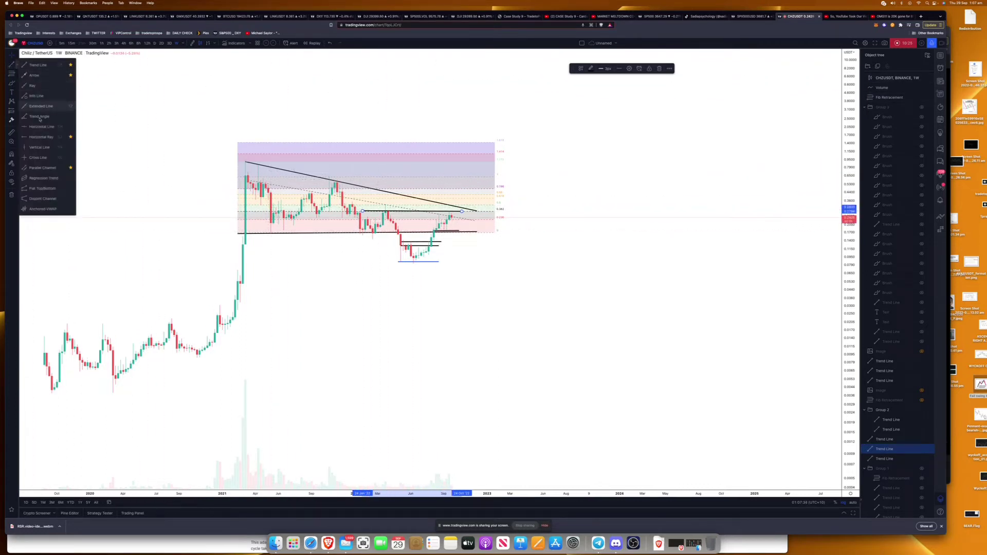
click(36, 167)
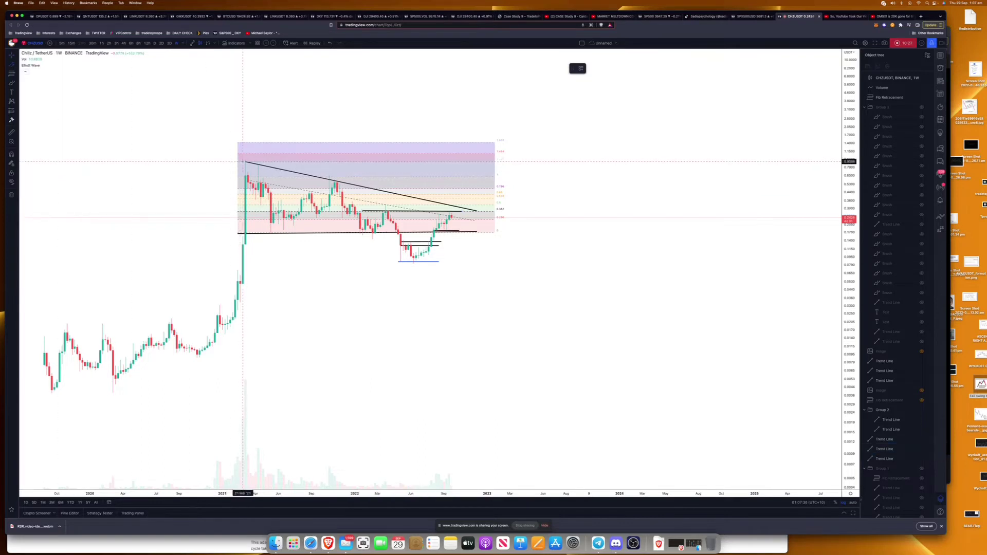
click(243, 161)
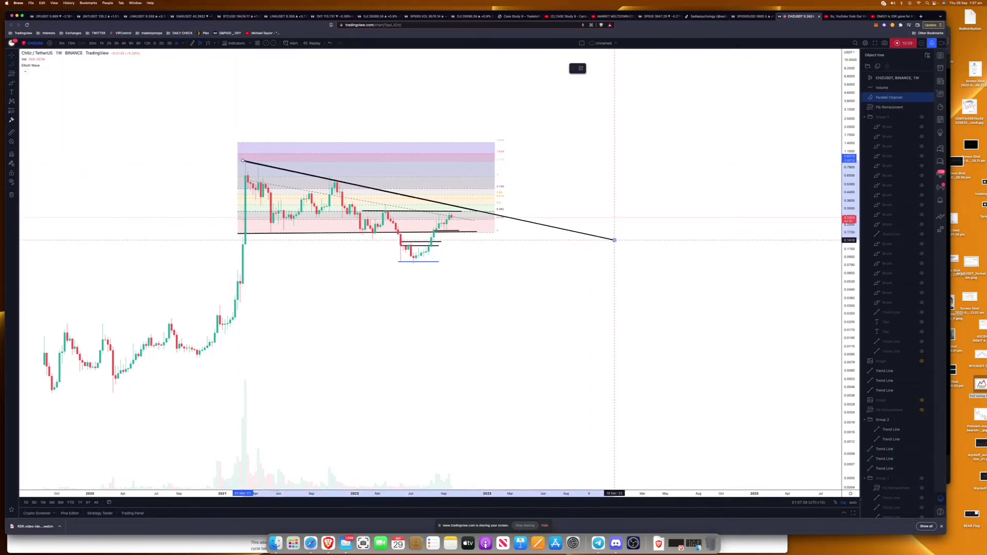
click(615, 240)
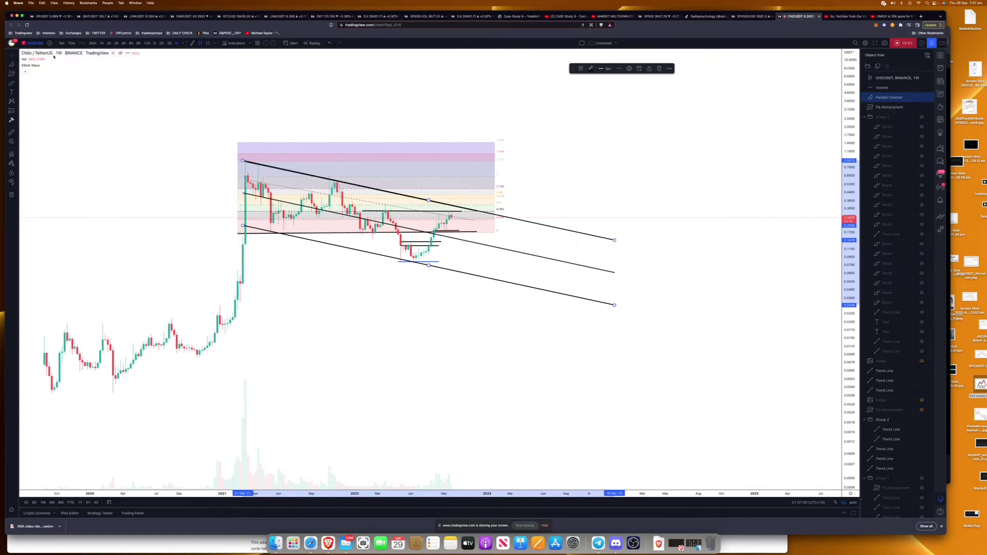
Place a red icon above the latest candles, rotate it slightly and position it just beneath the channel's upper line
click(11, 83)
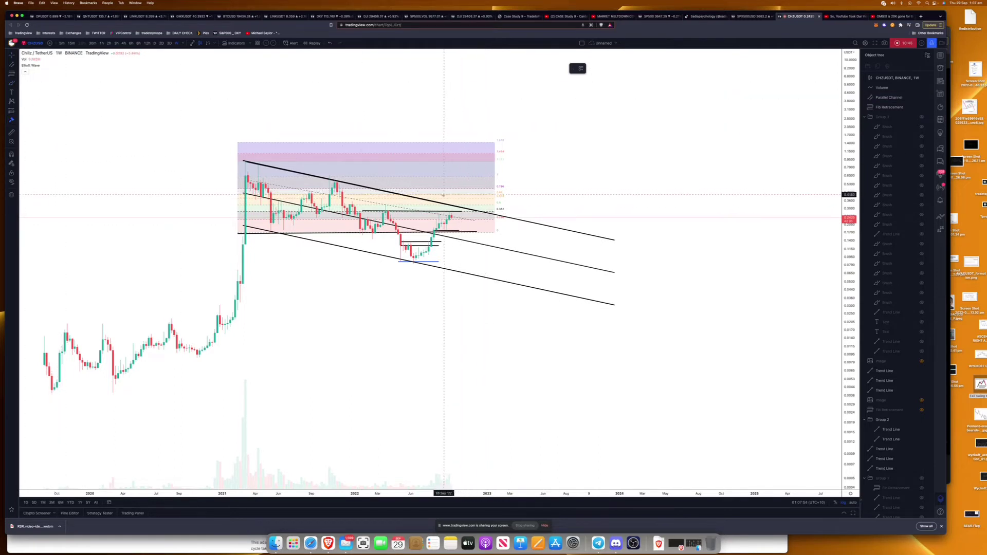
click(464, 201)
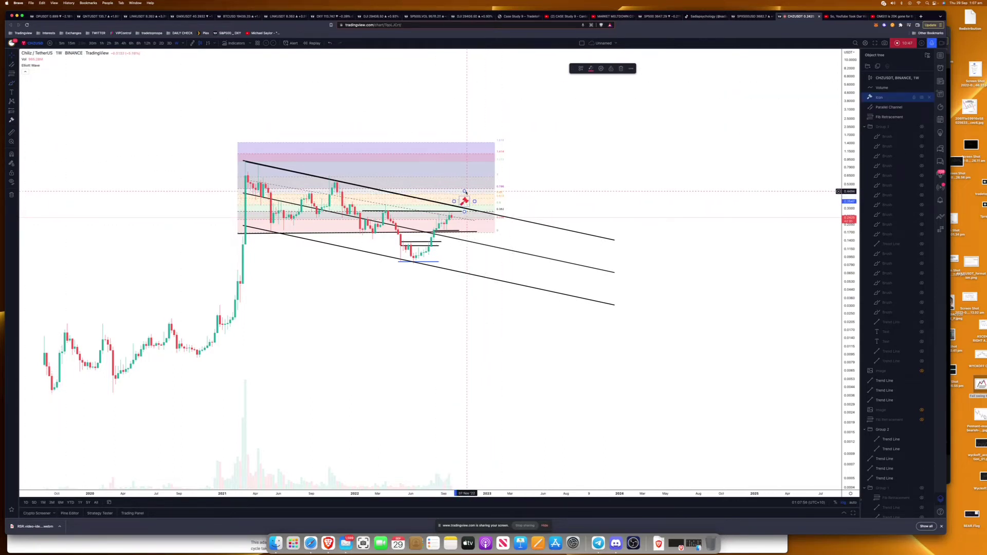
mouse_move(465, 192)
mouse_down()
mouse_move(448, 201)
mouse_move(460, 204)
mouse_up()
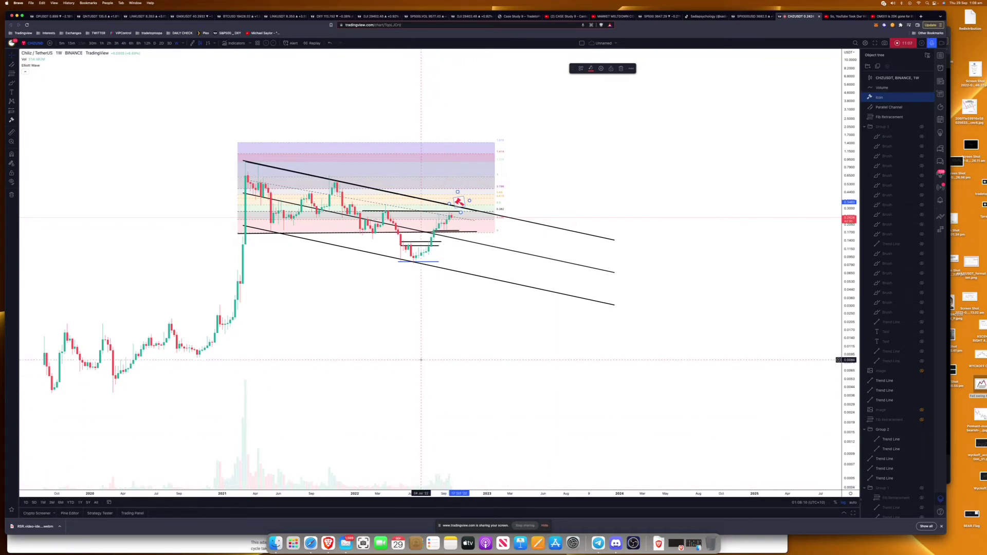
drag(458, 203, 462, 202)
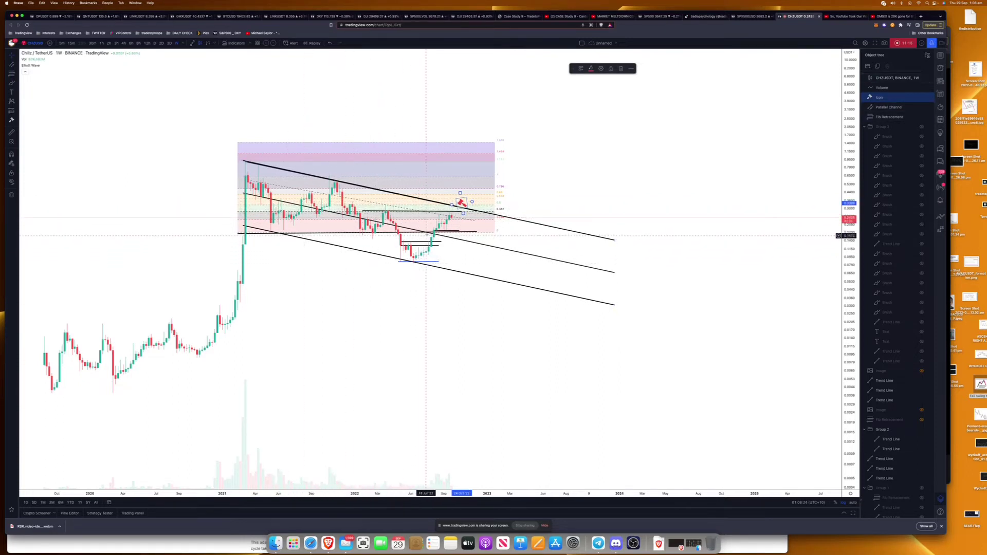
Measure the price rise from the mid-2022 low up to the horizontal resistance line
scroll(391, 300, left, 5)
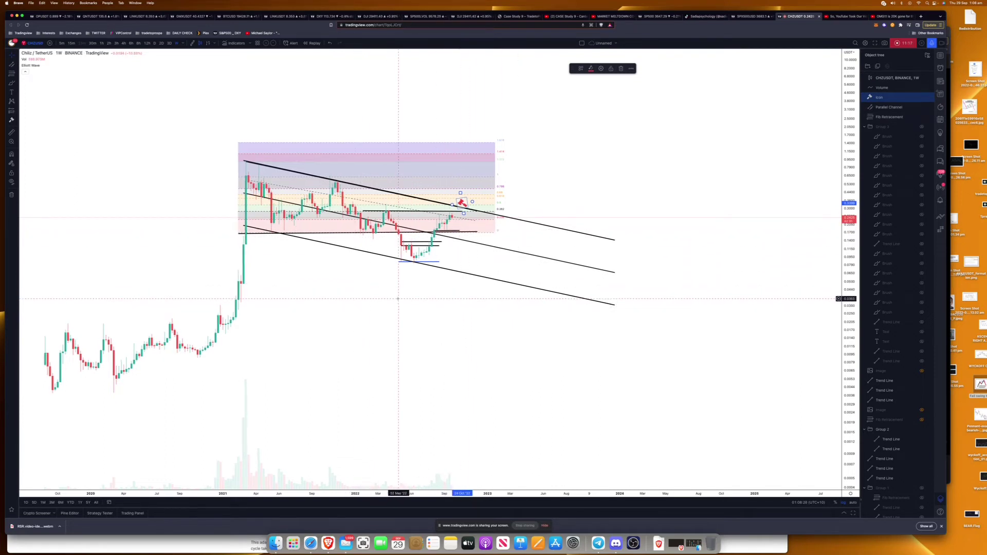
scroll(398, 298, left, 2)
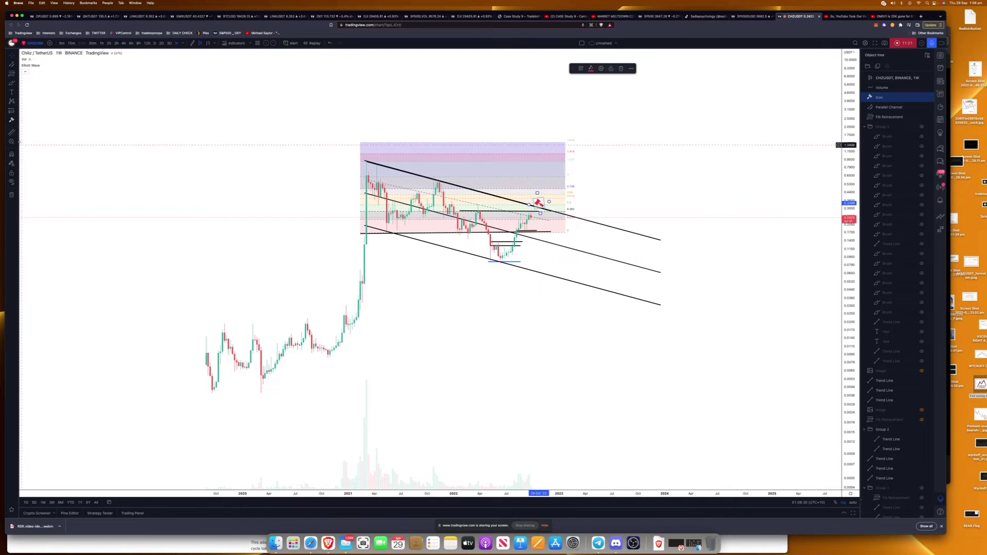
click(13, 133)
click(510, 261)
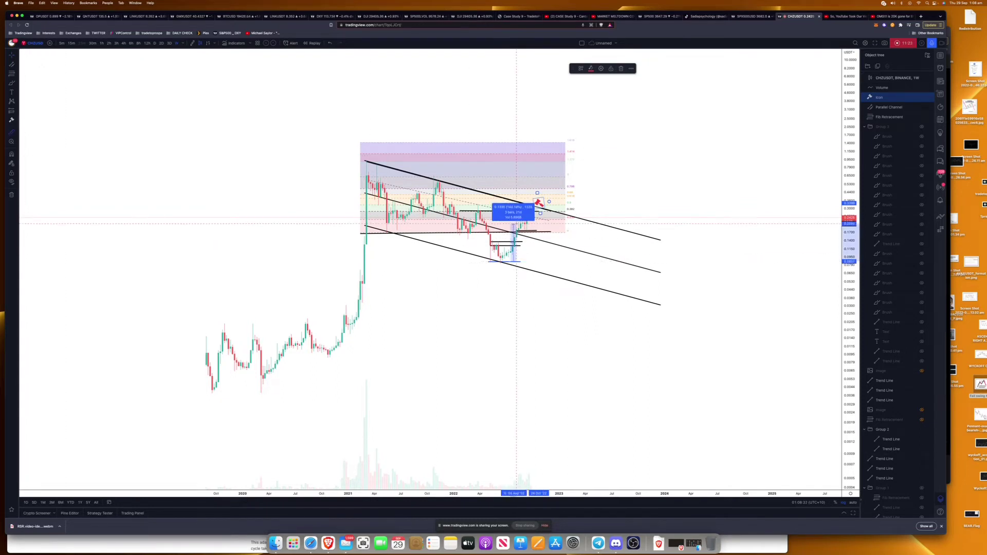
click(521, 212)
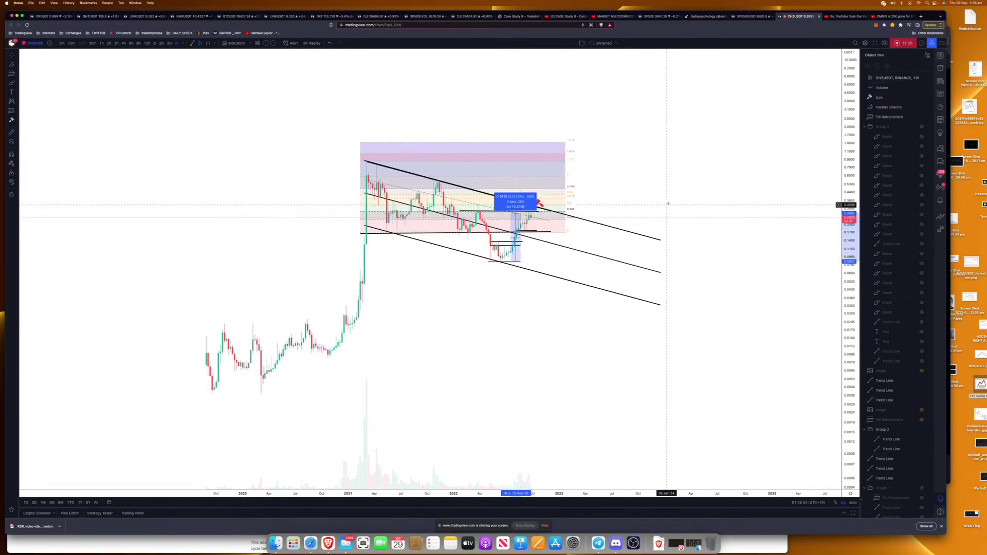
Clear the price-rise measurement from the chart
click(667, 197)
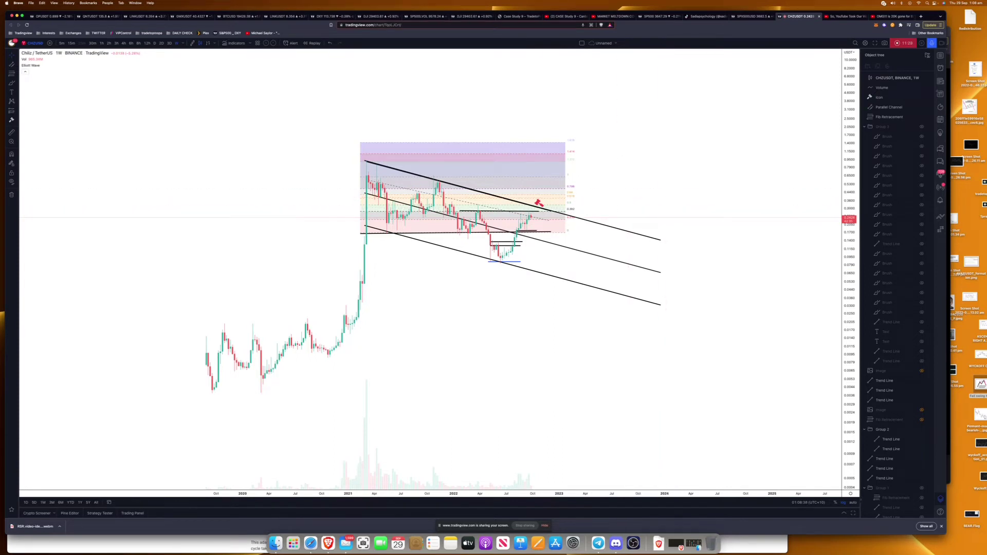
click(921, 45)
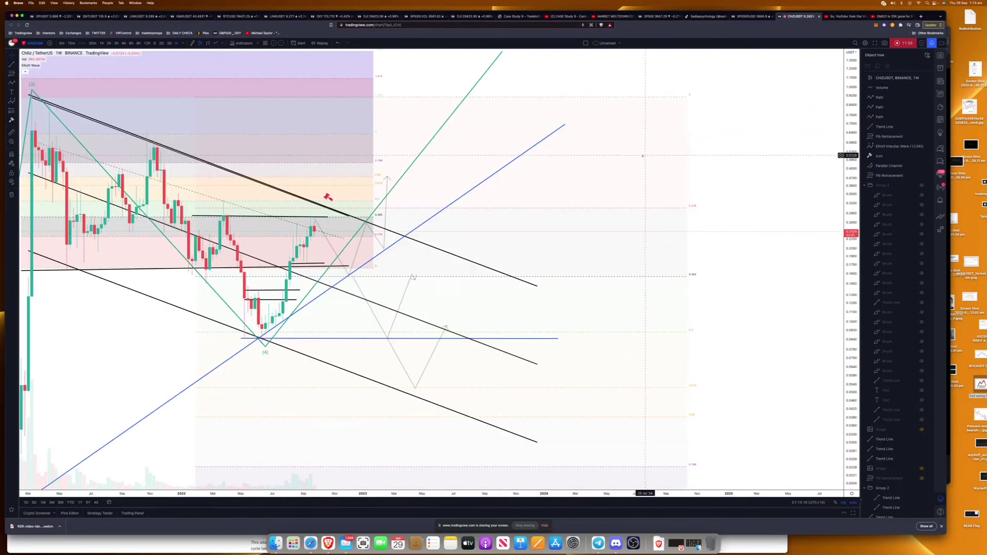
Draw a near-horizontal Trend Line just beneath the latest candles along the 0.236 level, from August 2022 to January 2023
scroll(464, 195, down, 2)
scroll(465, 196, up, 2)
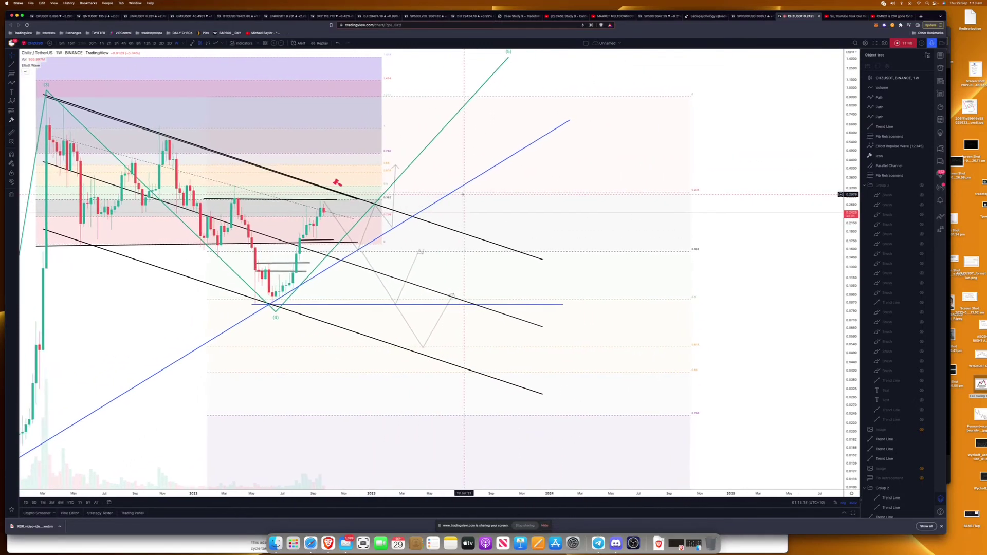
scroll(344, 178, down, 2)
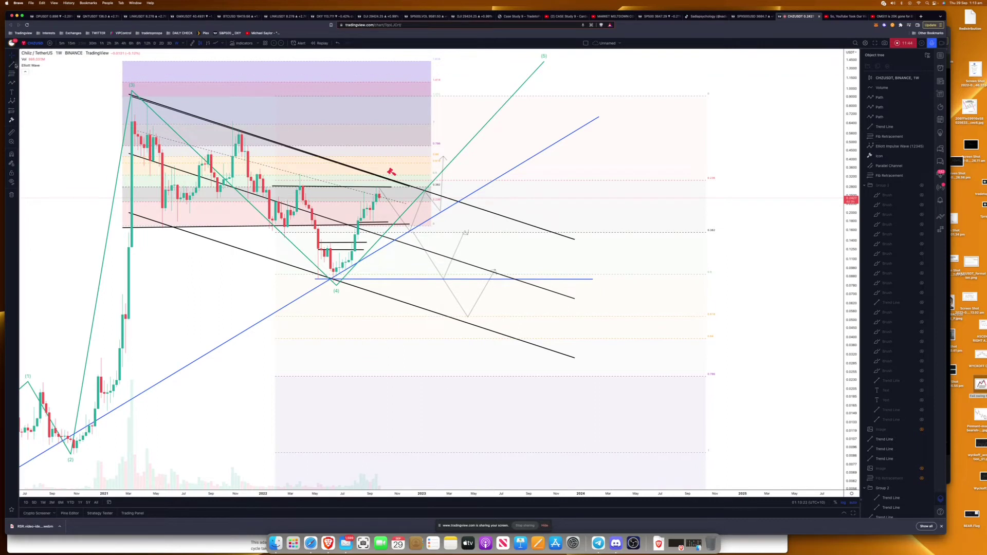
click(408, 203)
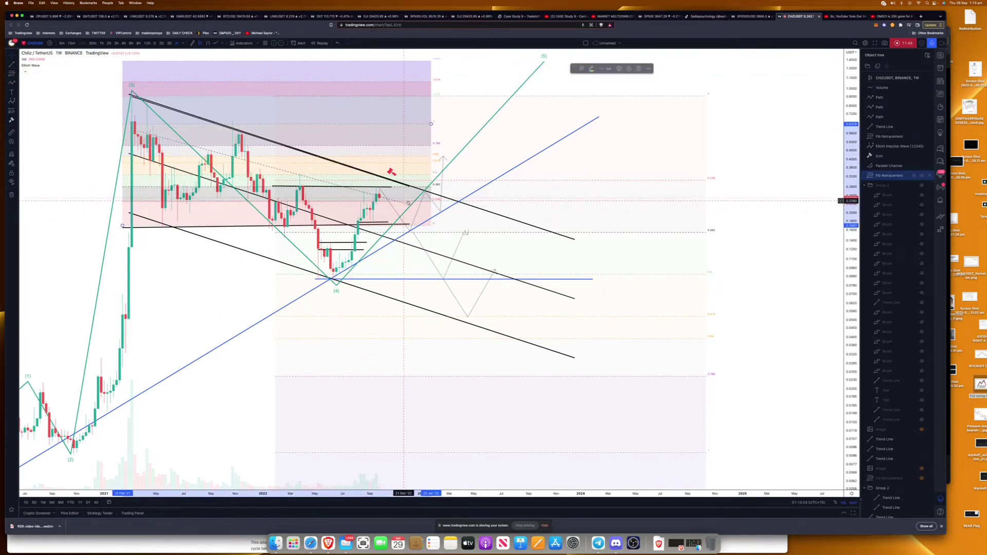
click(11, 64)
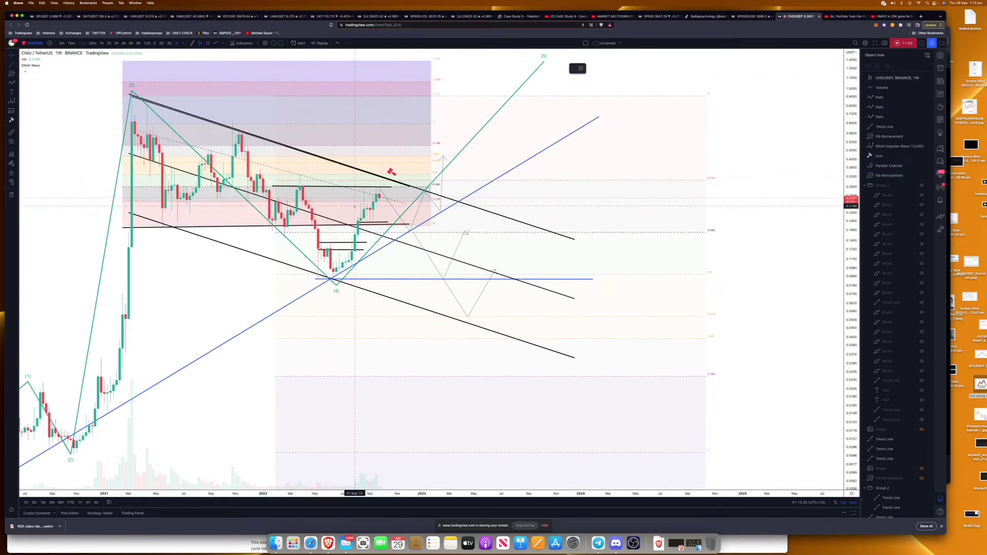
click(354, 201)
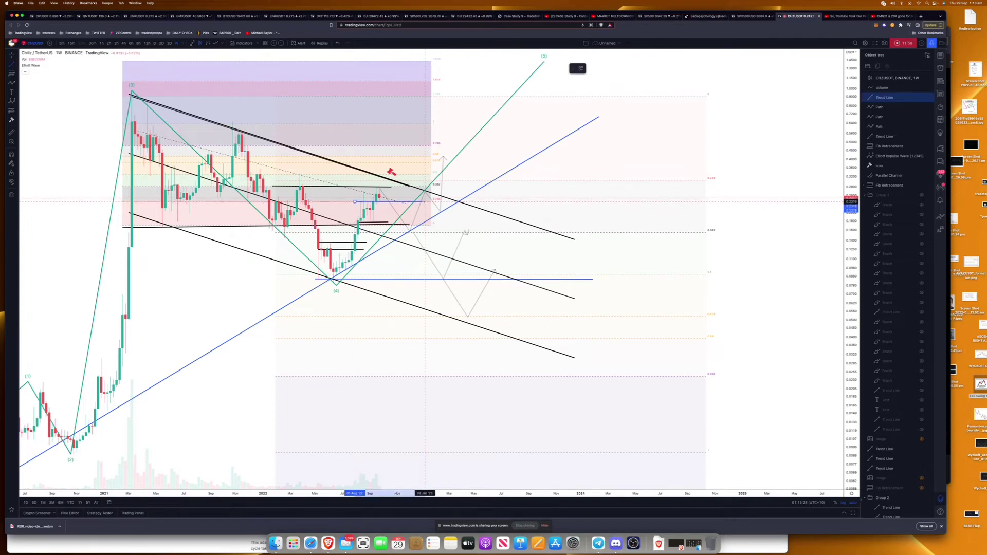
click(425, 200)
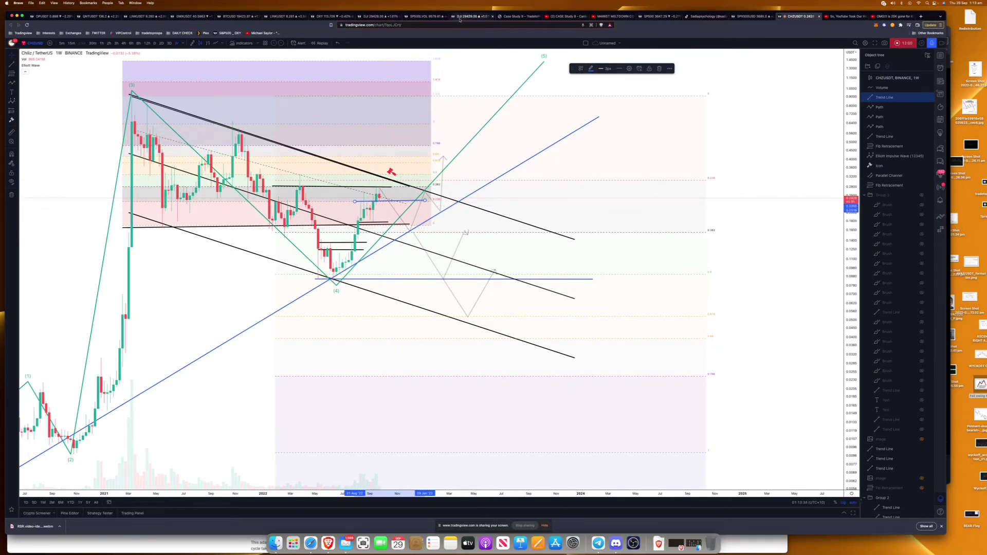
Switch to the U.S. Dollar Currency Index chart and move the blue upward arrow's start point slightly higher, to the projected pullback's end
click(325, 16)
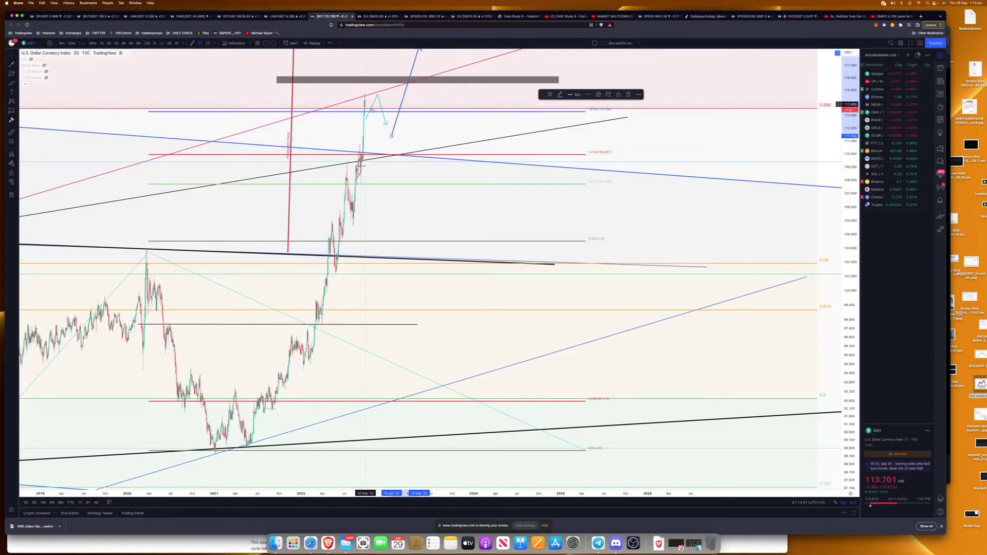
scroll(367, 99, down, 5)
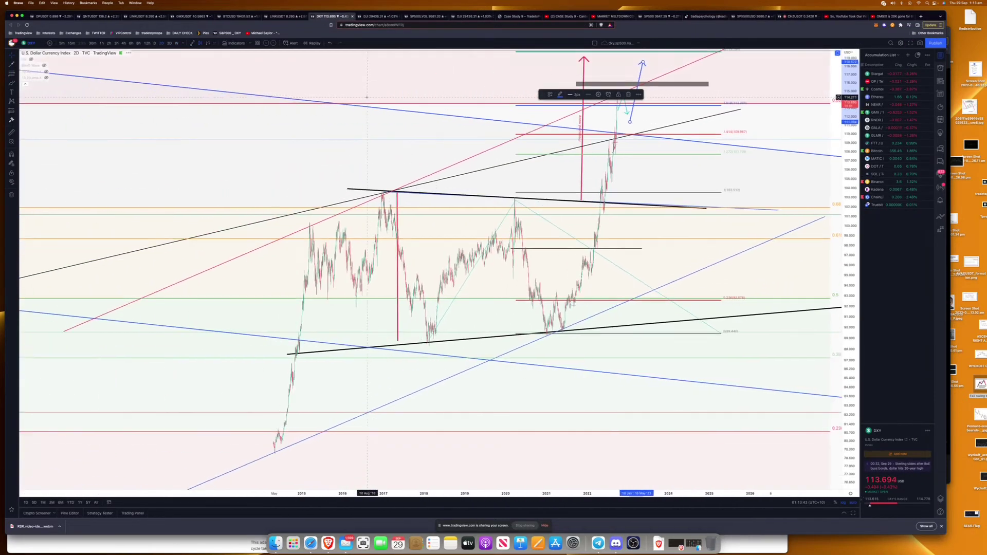
scroll(637, 70, down, 6)
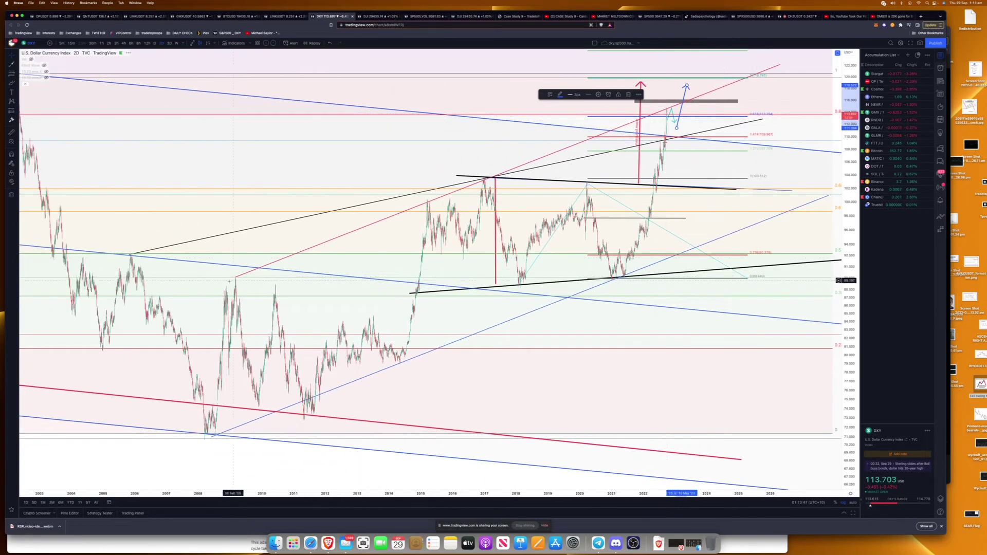
drag(676, 129, 678, 126)
click(676, 122)
drag(677, 122, 679, 124)
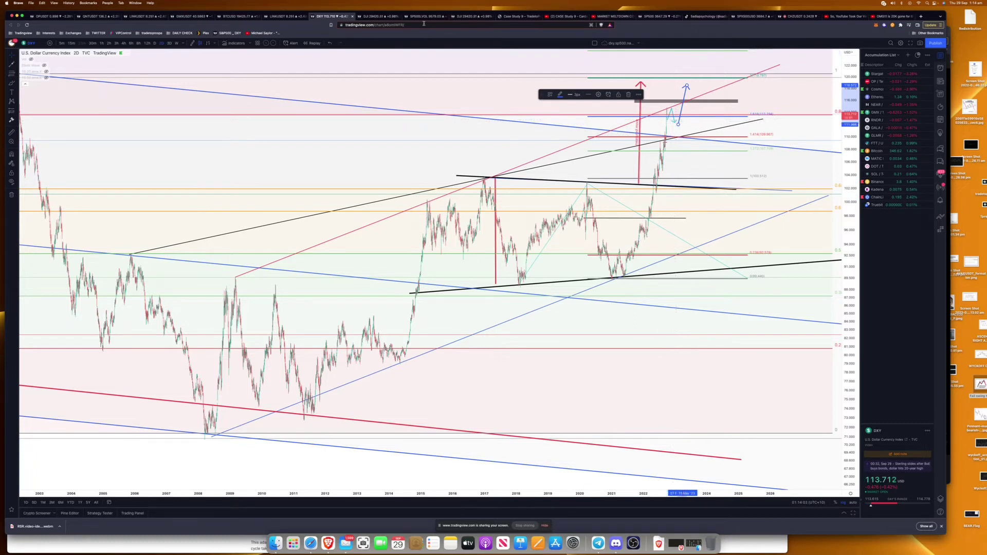
On the Dow Jones Industrial Average chart, draw a Path from the latest low up to the channel's middle line, then down just below the black support line
click(376, 17)
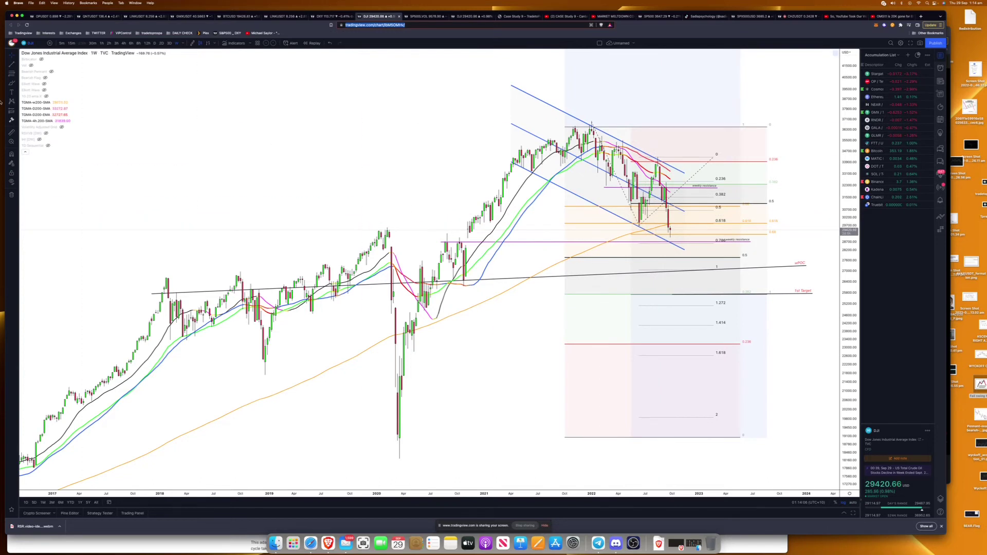
click(11, 84)
click(44, 135)
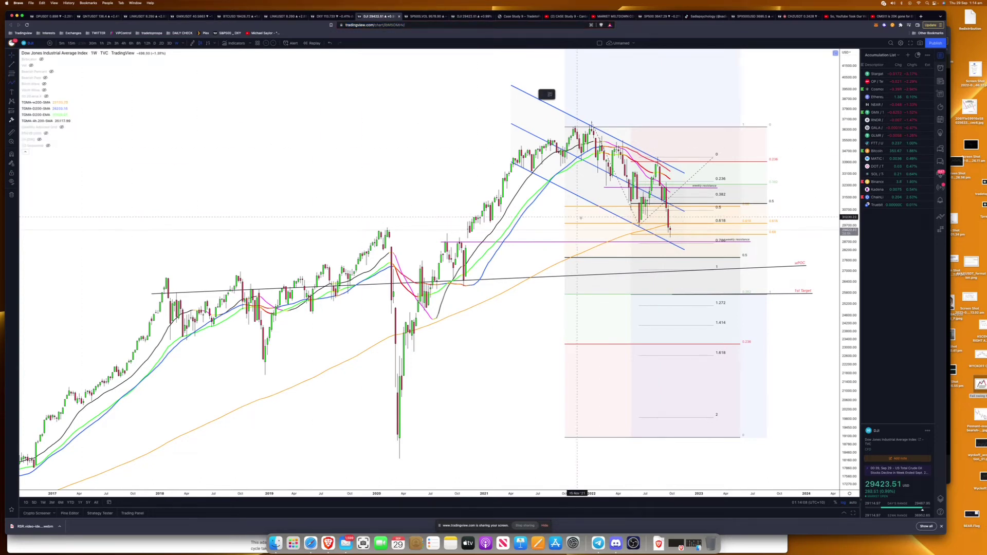
click(674, 232)
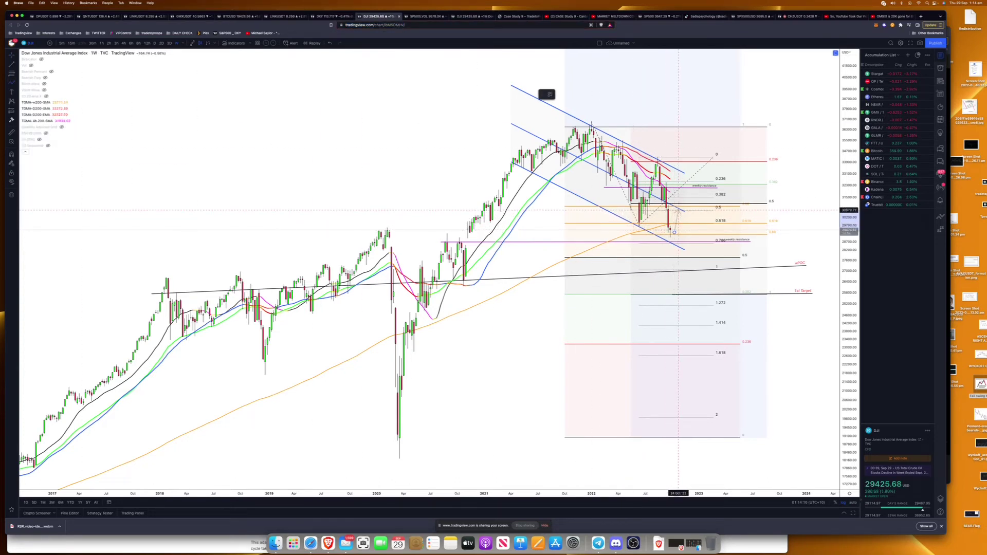
click(678, 205)
click(705, 276)
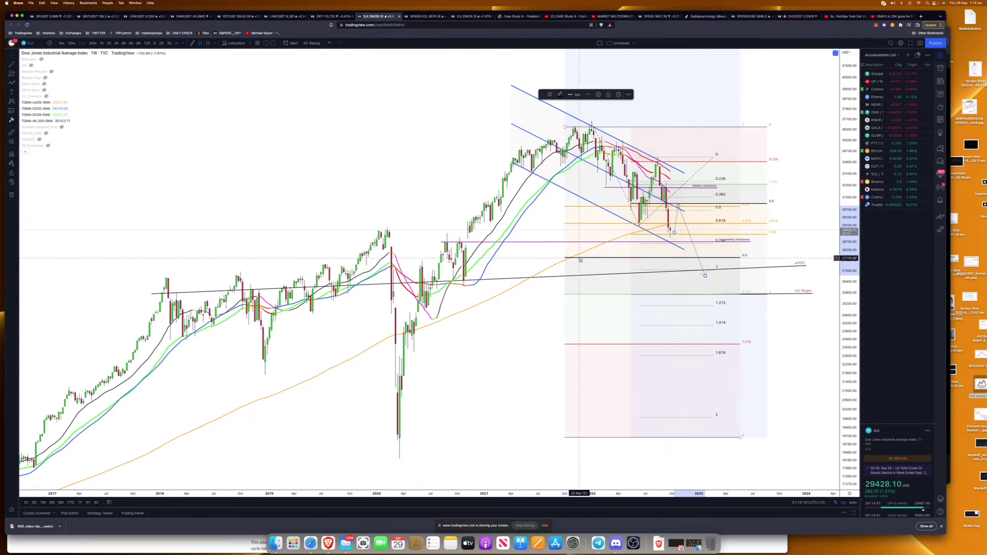
Switch to the S&P 500 Index chart, widen its pane over the Low Volatility chart and compress its price scale
click(415, 17)
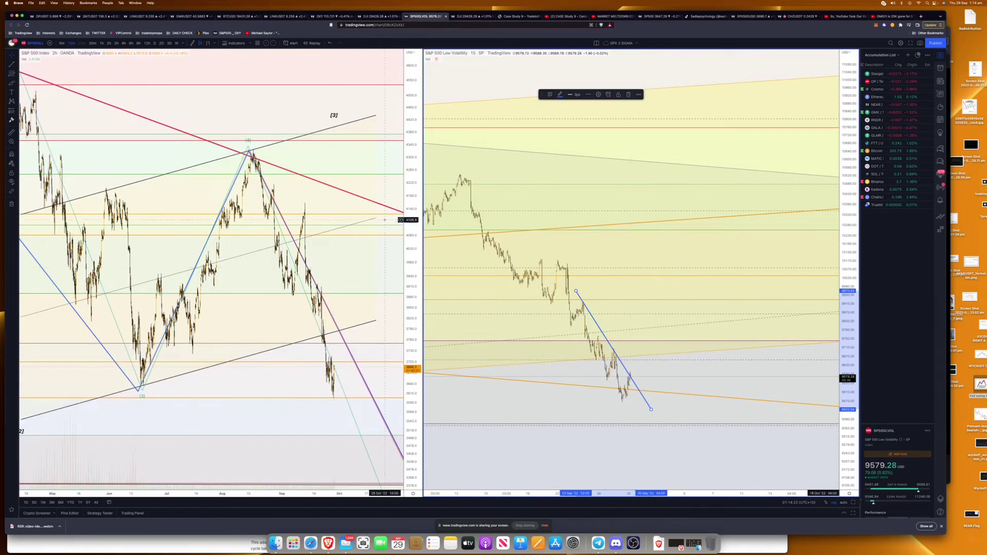
drag(422, 197, 758, 197)
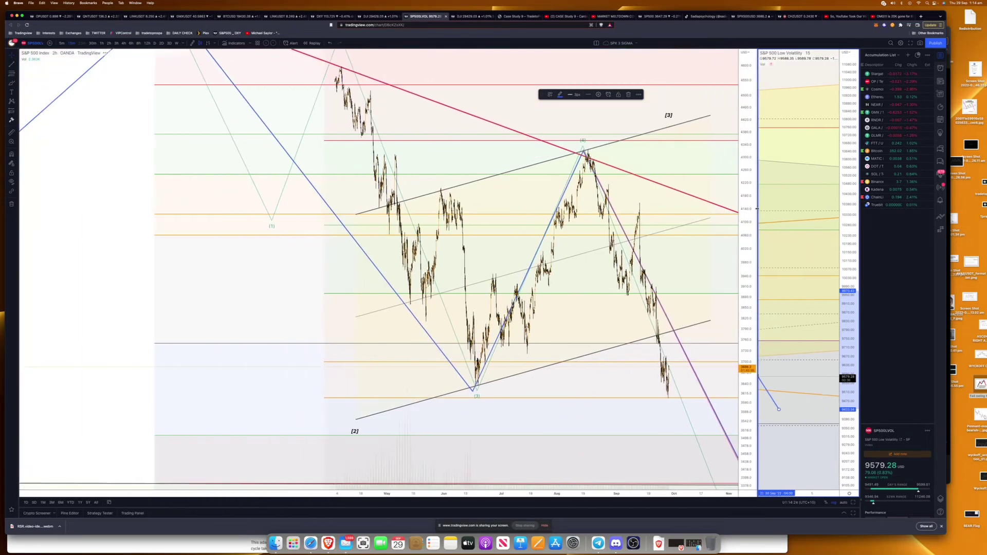
drag(743, 119, 744, 361)
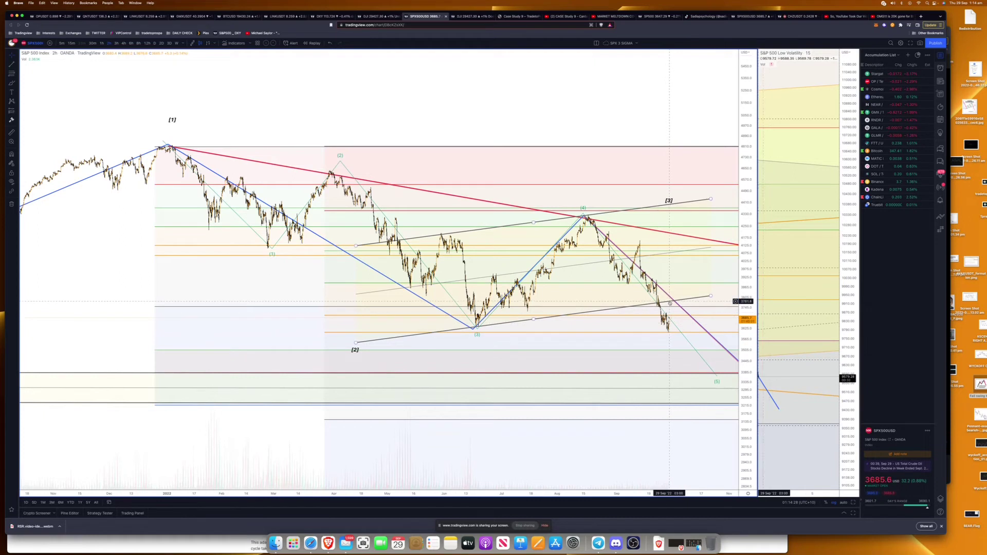
Draw a Path from the latest S&P 500 low up above the channel's lower line, then down to a lower low in October 2022
click(12, 85)
click(41, 137)
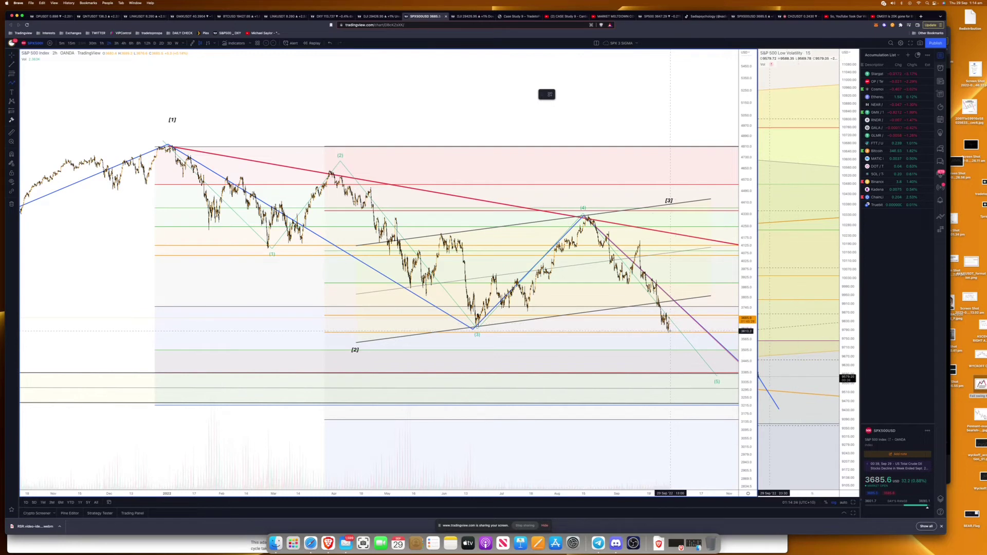
click(670, 331)
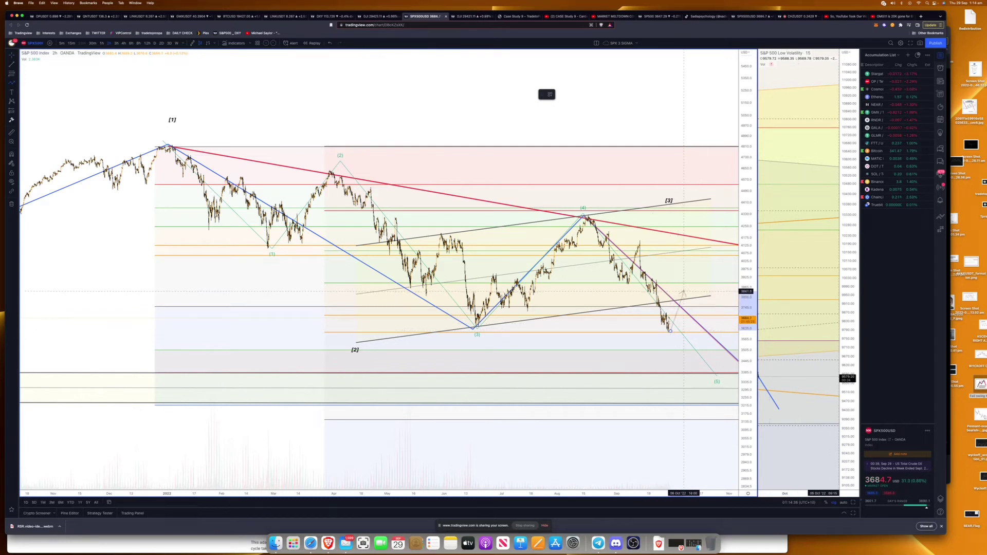
click(684, 291)
click(703, 346)
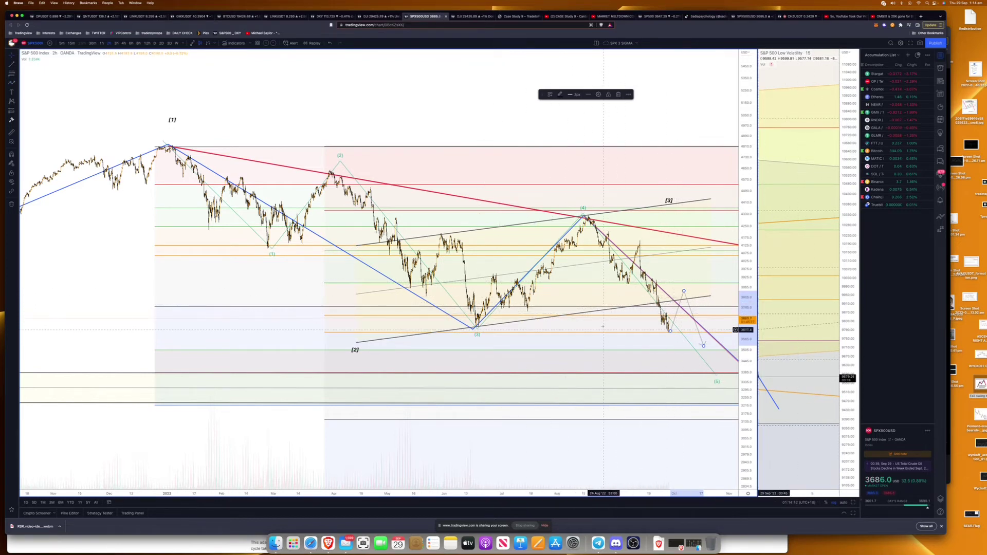
Draw a Fib Retracement from the latest low up to near the September high, and raise the projected path's peak to its 0.5 level
drag(598, 323, 417, 327)
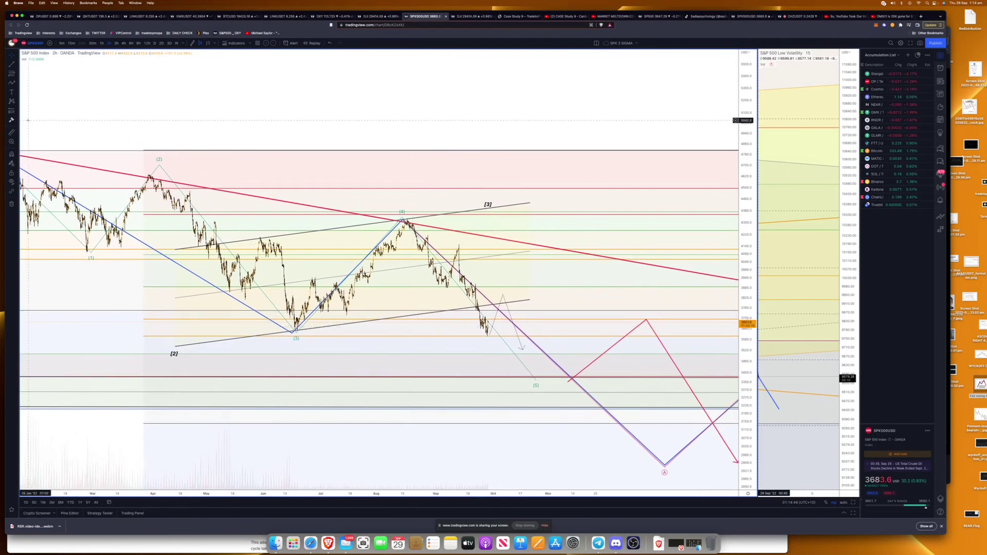
click(11, 74)
click(41, 74)
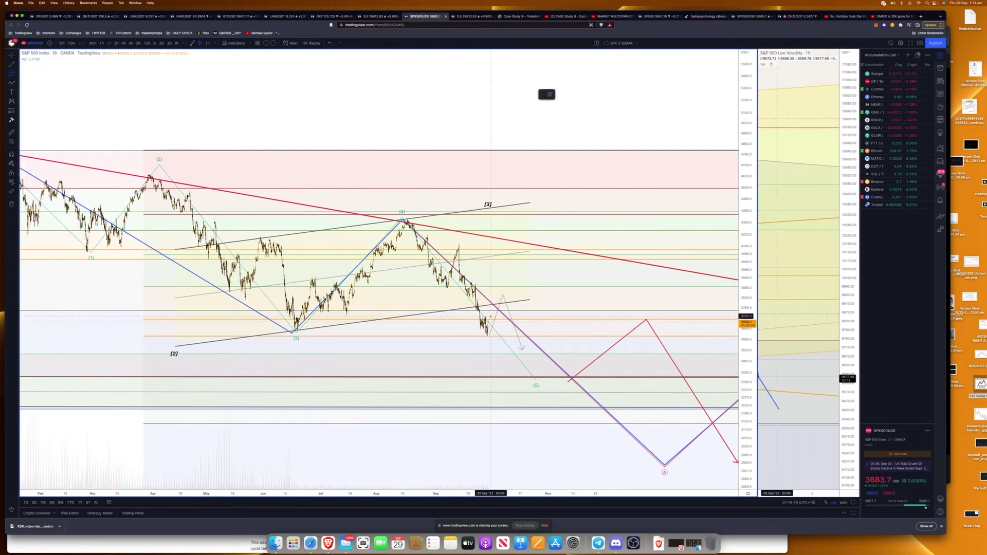
click(488, 336)
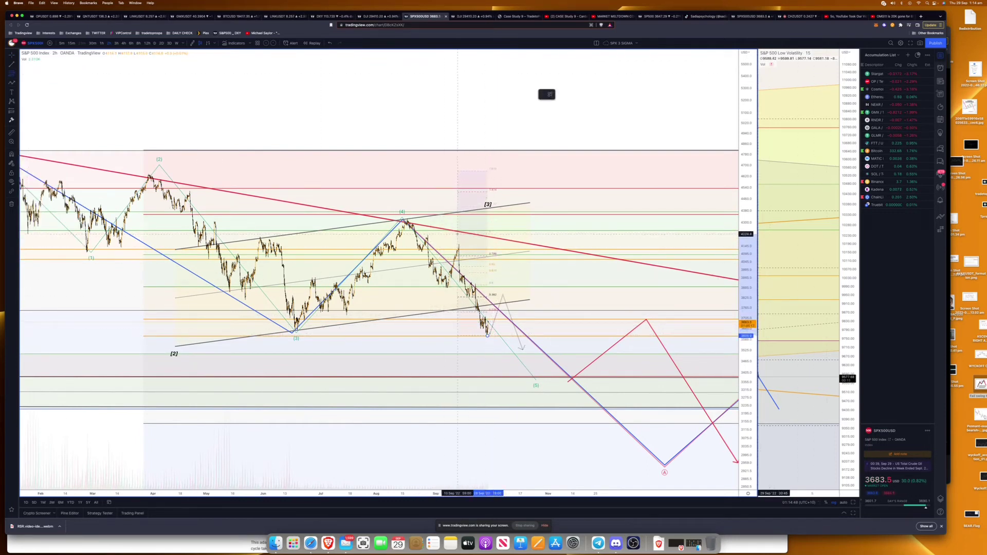
click(534, 246)
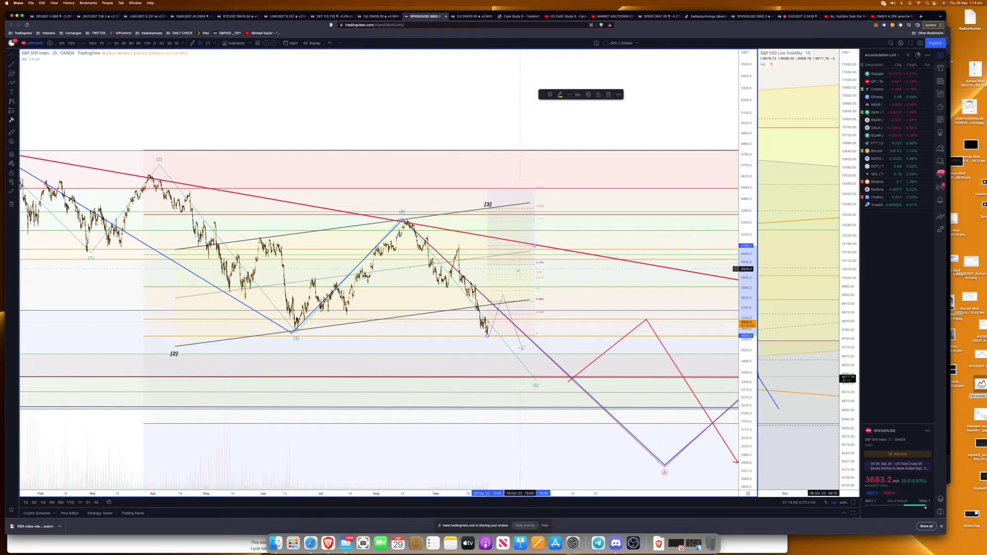
click(503, 293)
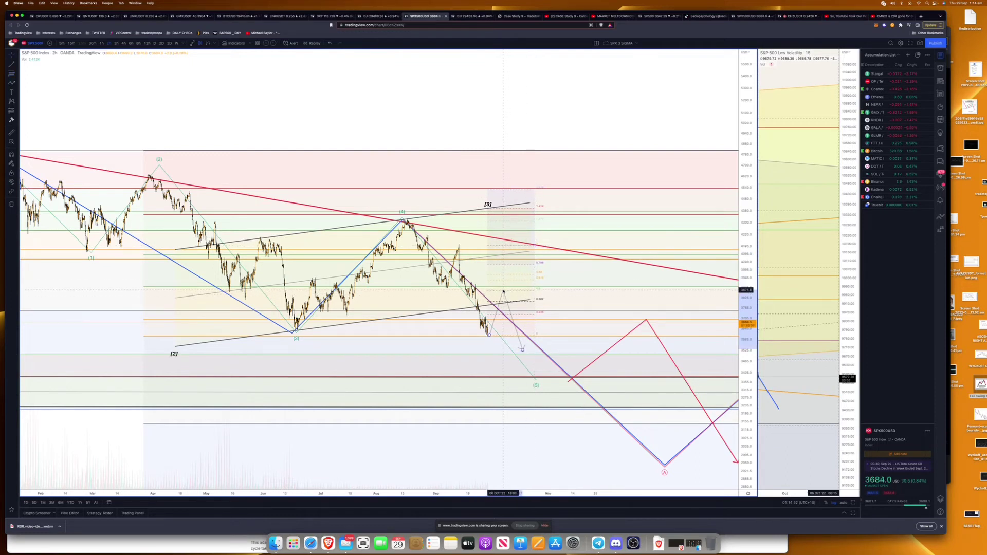
click(504, 290)
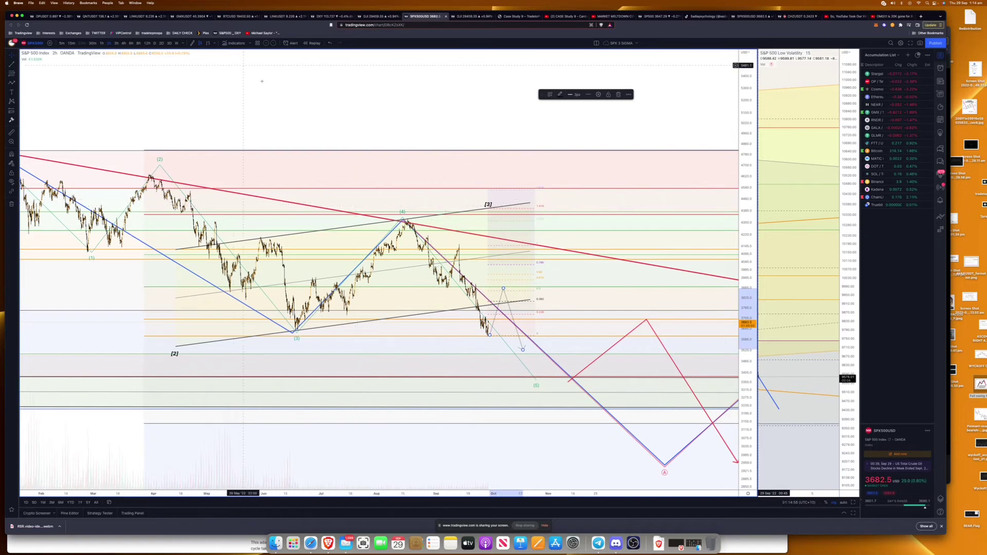
On the daily interval, raise the Elliott wave (5) point to the black horizontal line and shift the red projection's peak slightly earlier and higher
click(154, 43)
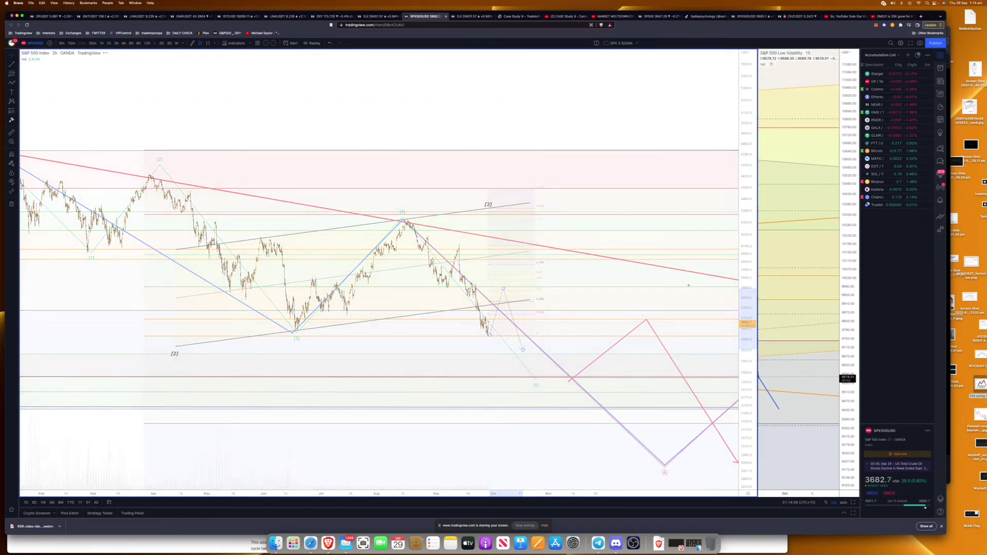
scroll(666, 270, up, 10)
scroll(665, 270, down, 5)
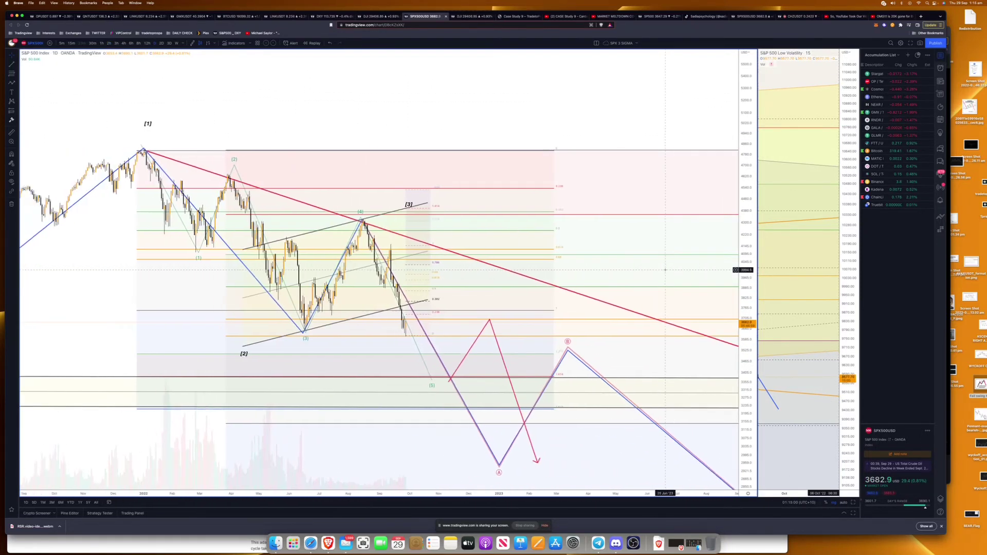
scroll(666, 270, up, 2)
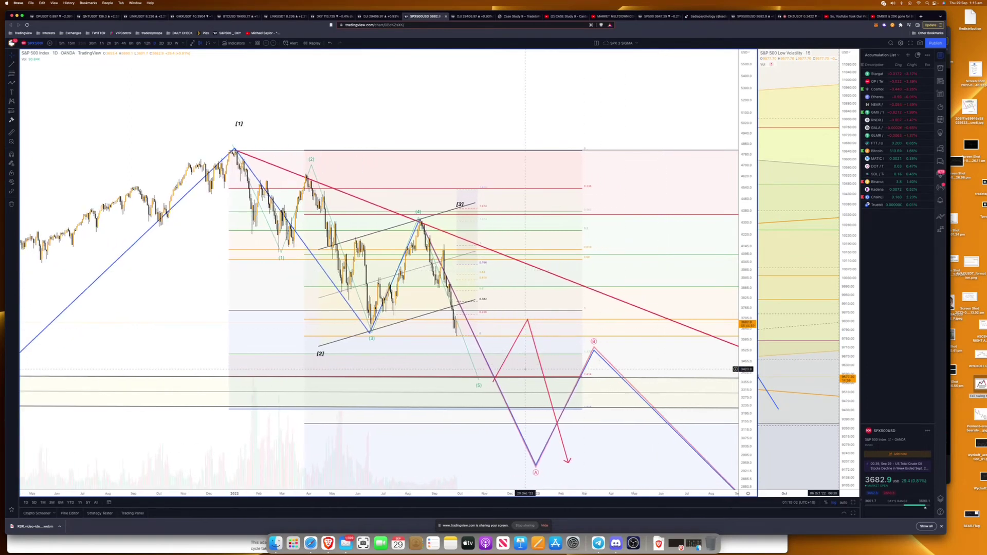
drag(478, 380, 476, 375)
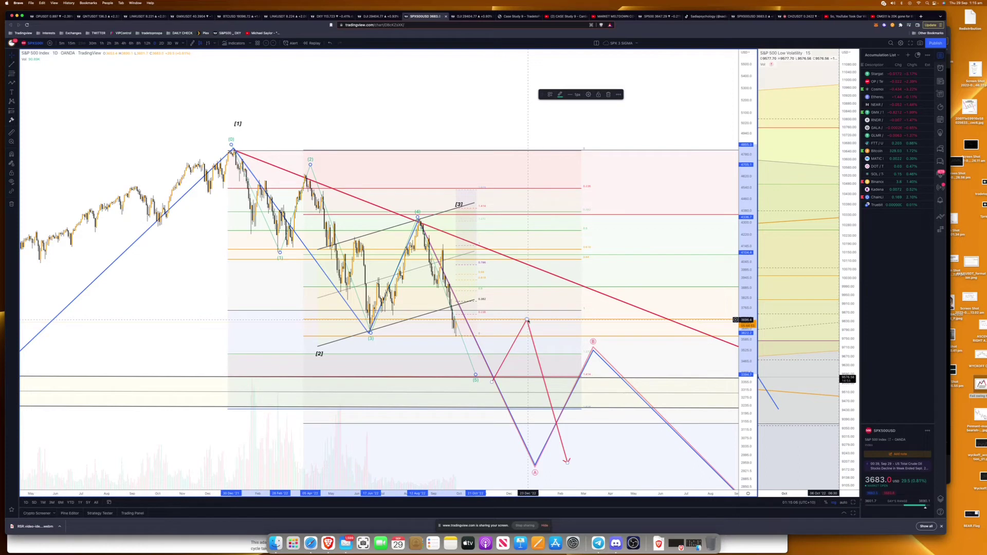
drag(528, 320, 515, 313)
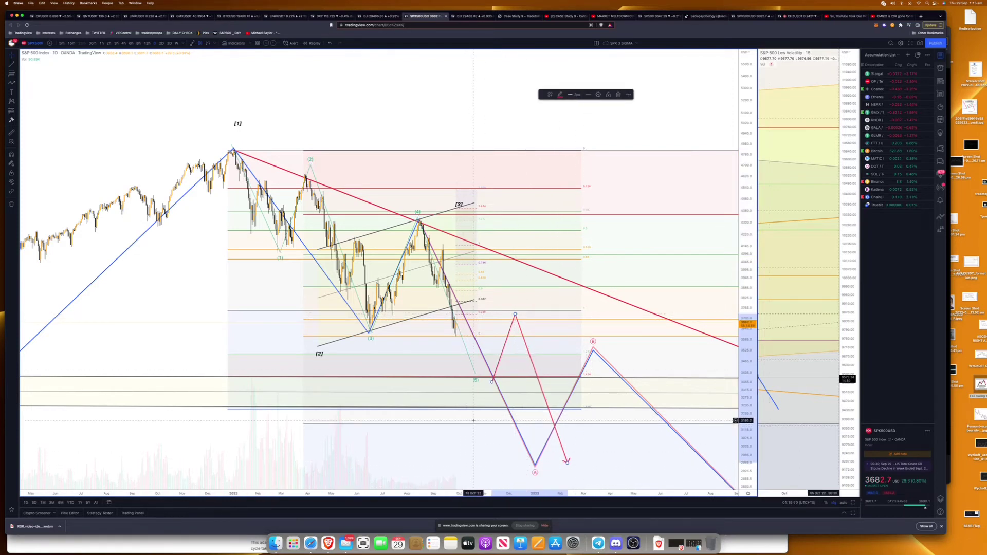
Switch the S&P 500 chart to the 1 month interval and frame its monthly candles from 2018 to 2022
scroll(480, 420, down, 5)
scroll(481, 421, down, 2)
scroll(480, 421, up, 3)
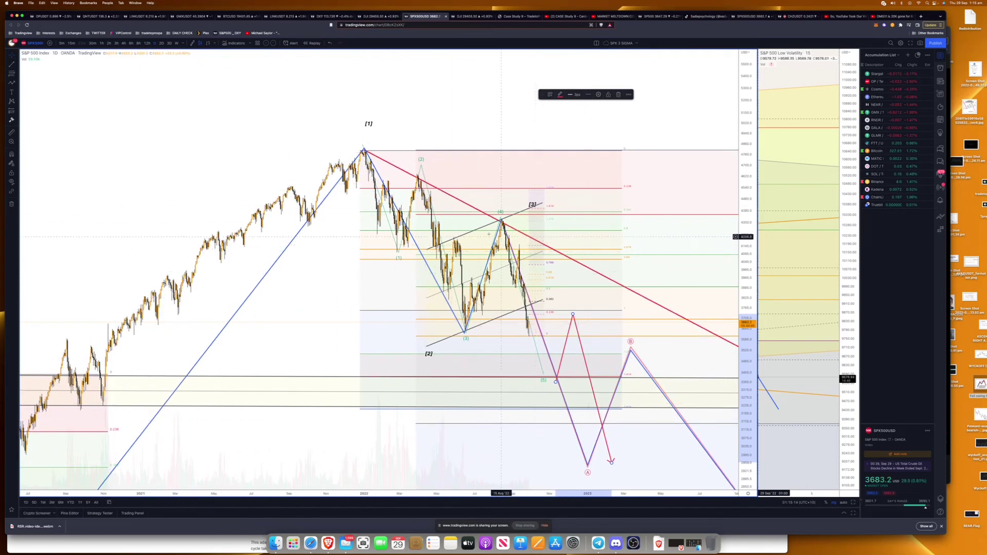
click(181, 45)
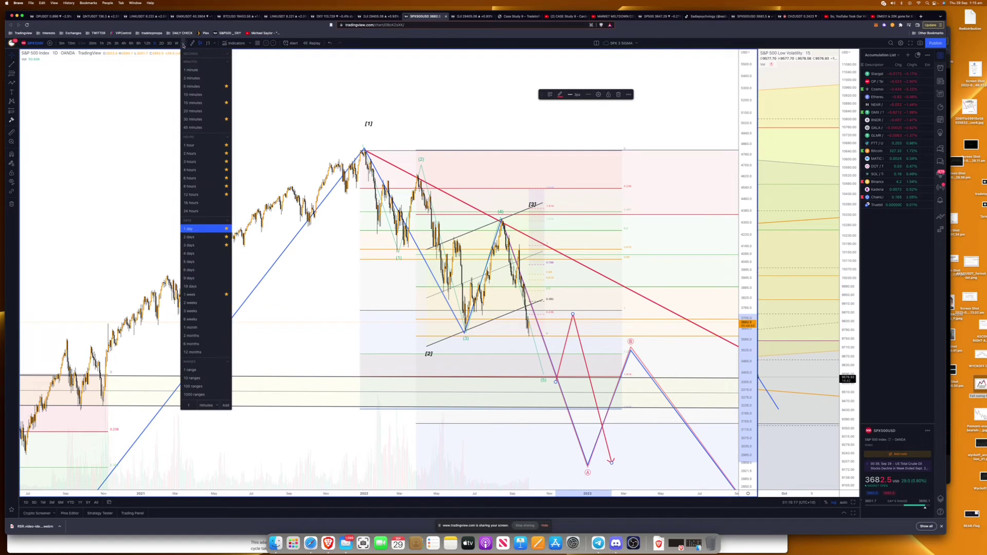
click(191, 328)
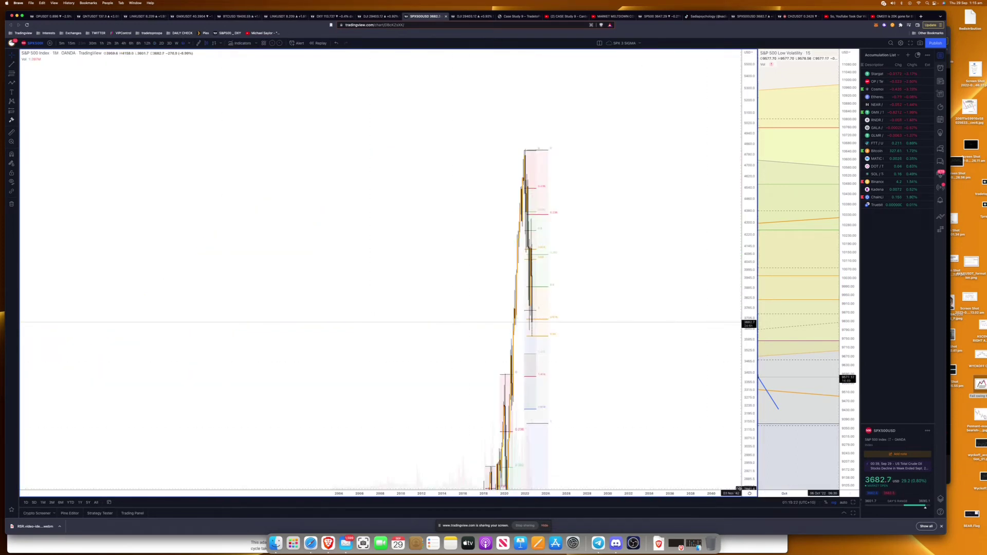
scroll(730, 487, up, 10)
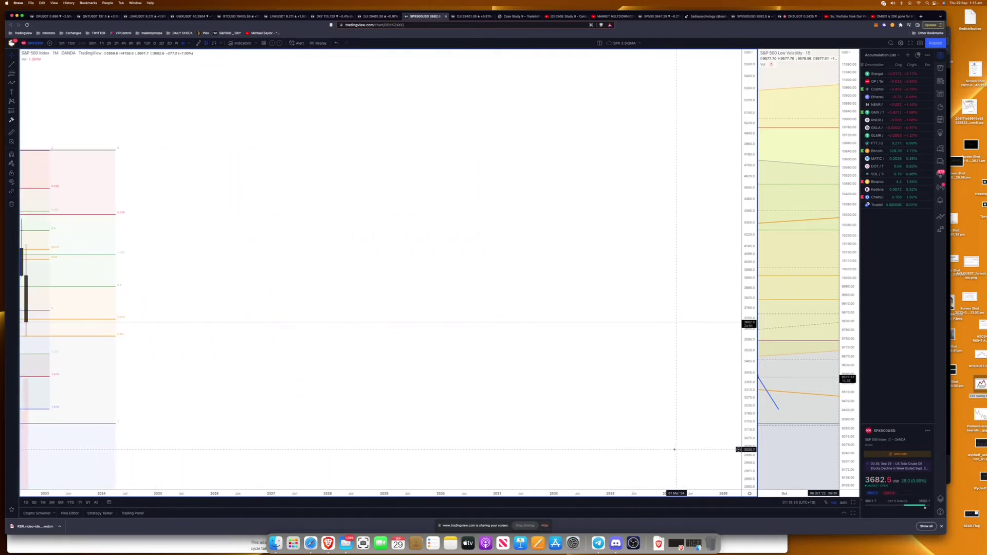
scroll(425, 339, down, 5)
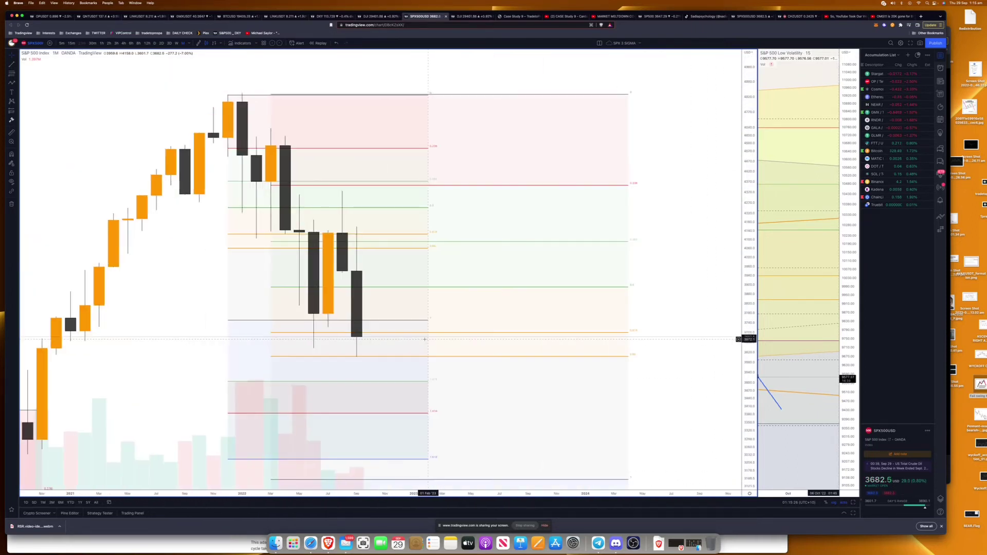
scroll(424, 338, down, 5)
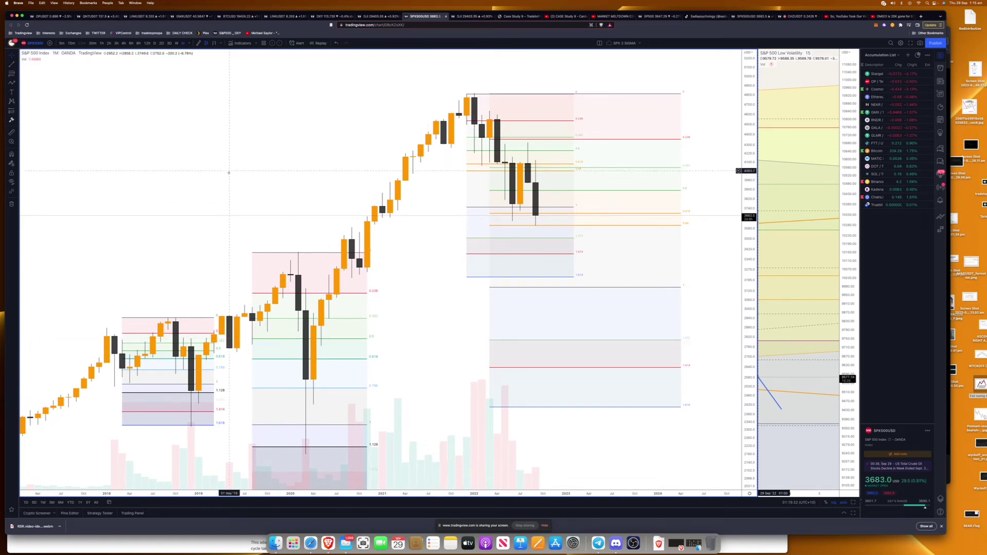
Add the Moving Average Exponential indicator to the monthly S&P 500 chart
click(235, 42)
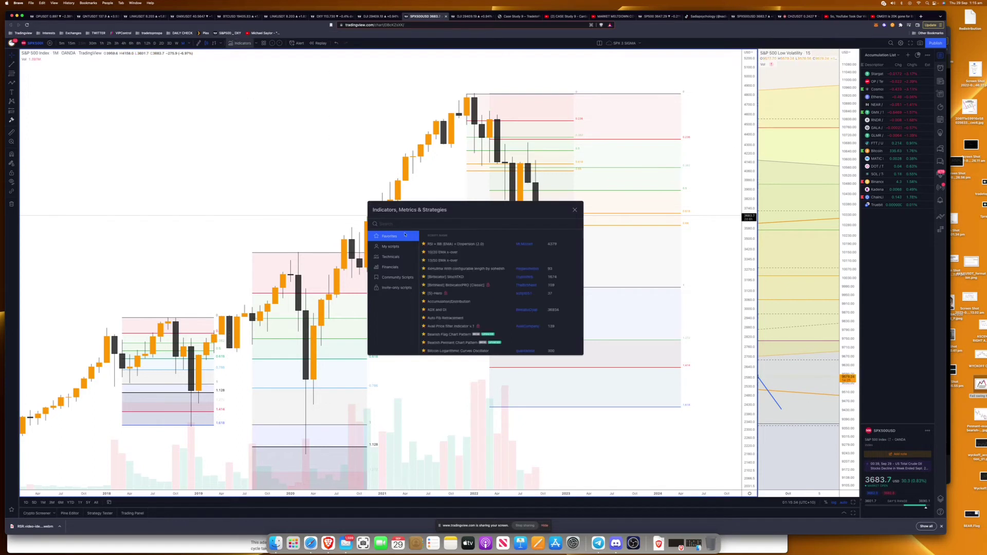
text(moving aver)
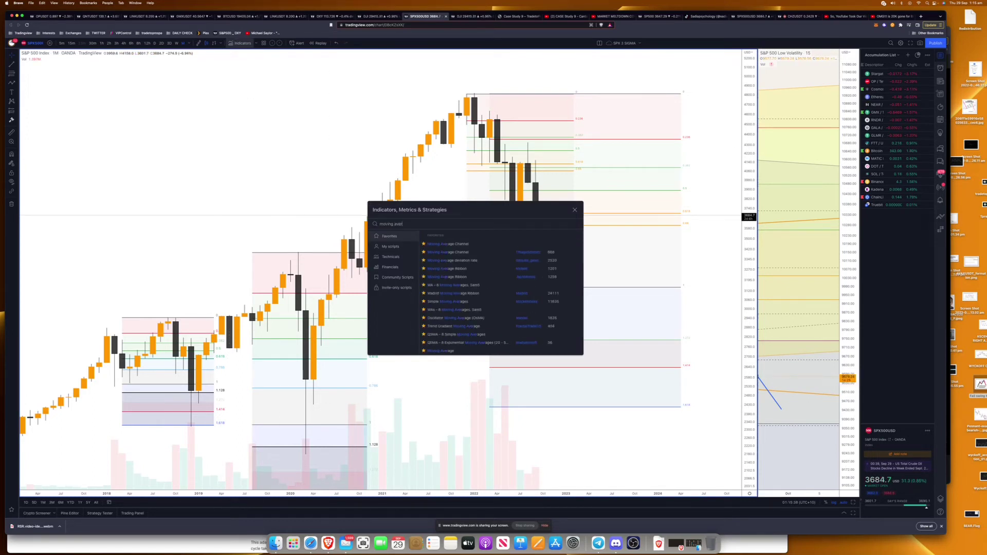
scroll(455, 351, down, 3)
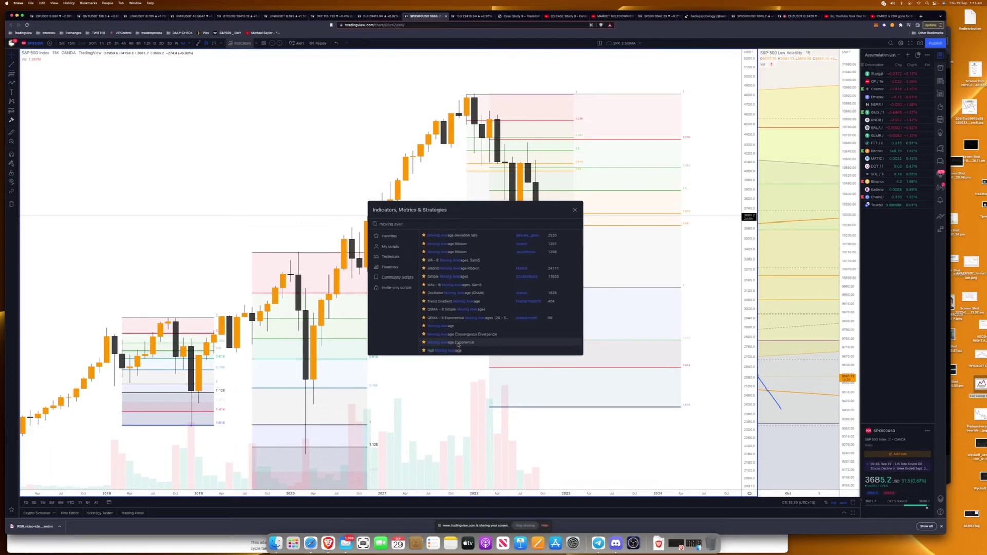
click(456, 342)
click(575, 210)
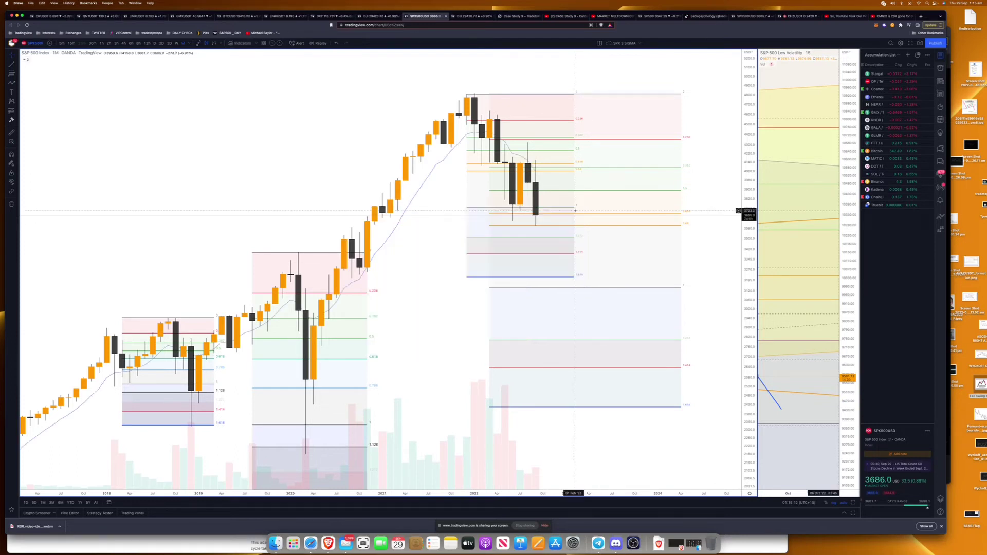
Set the EMA's length to 21 and give its blue line the second-thickest width
double_click(431, 175)
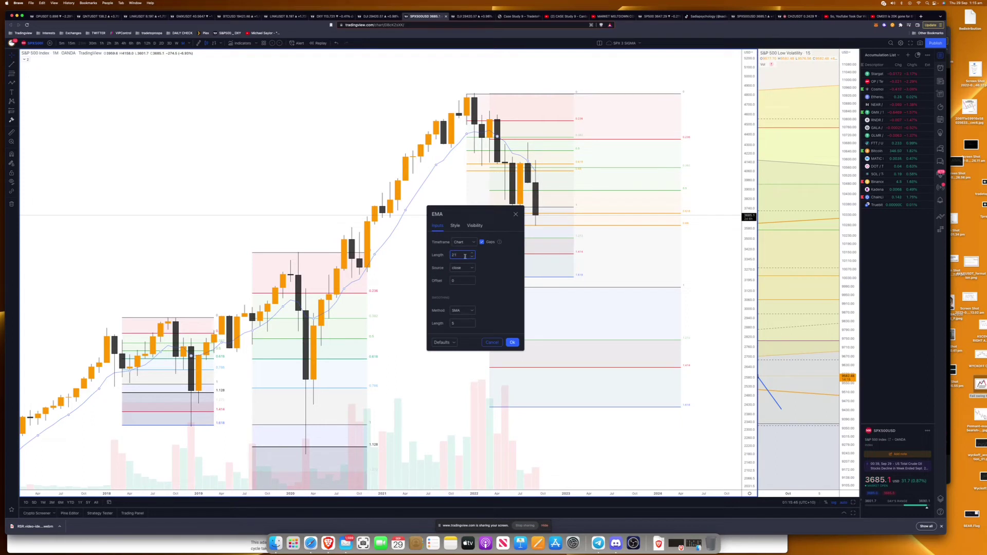
click(456, 226)
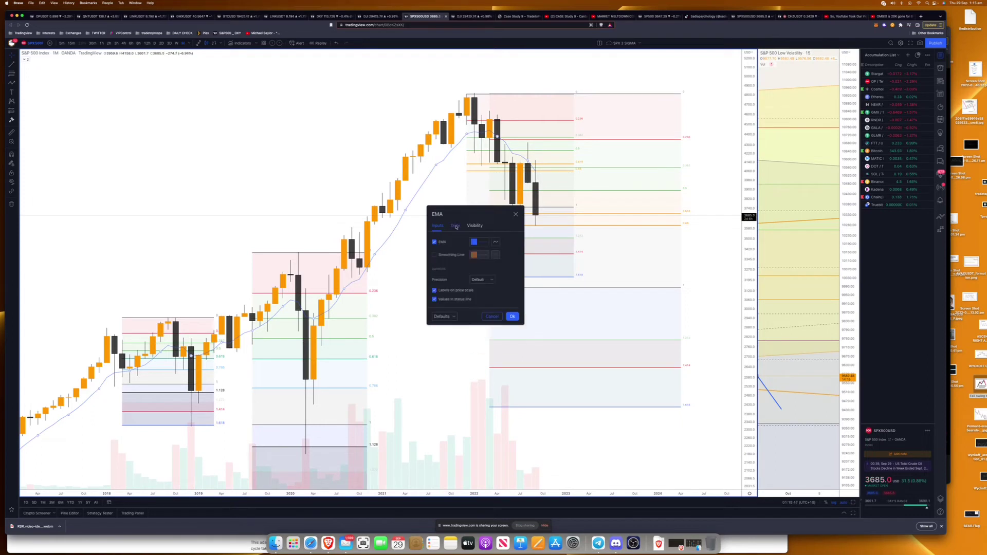
click(478, 242)
click(509, 350)
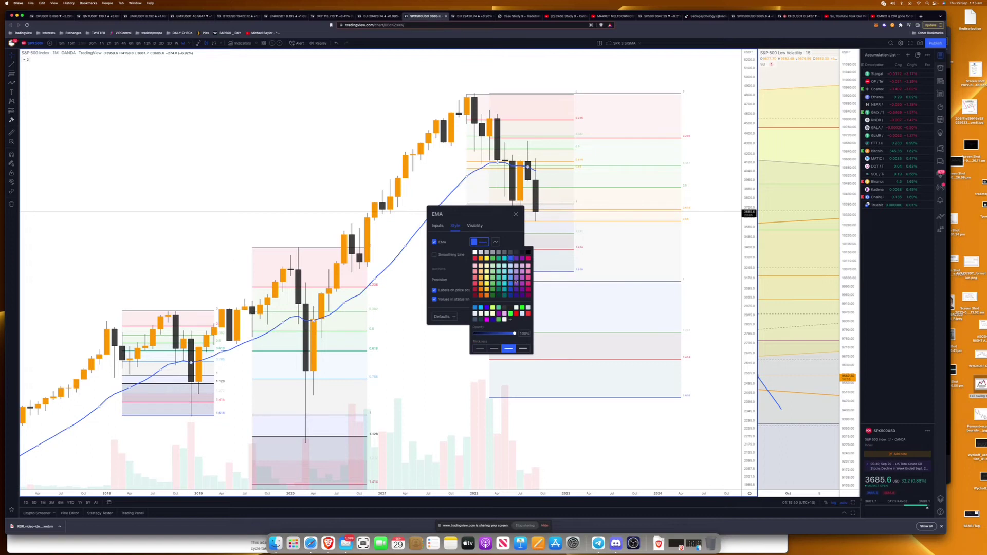
click(513, 240)
click(512, 316)
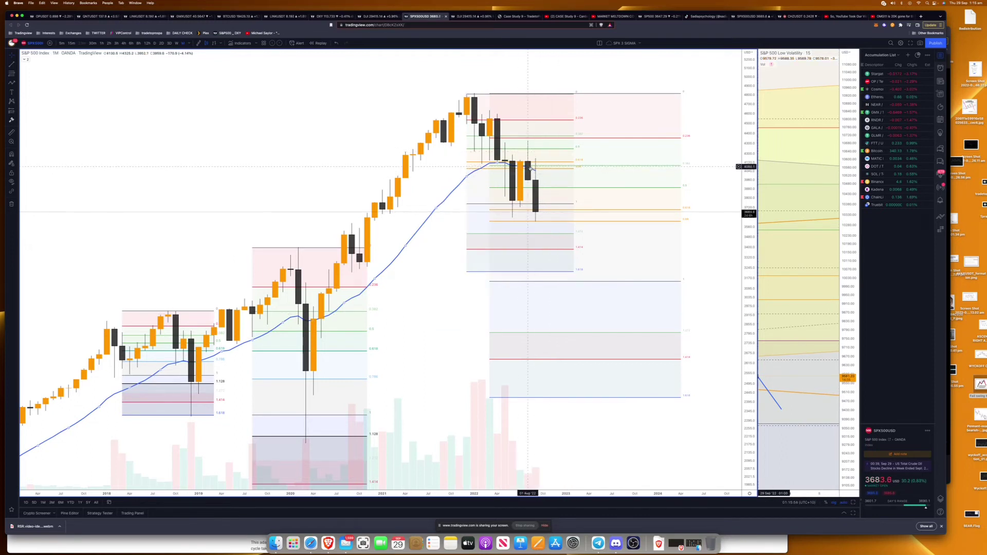
Mark the 2008 candles meeting the EMA with the Brush, continuing the stroke down along the decline
scroll(538, 199, down, 5)
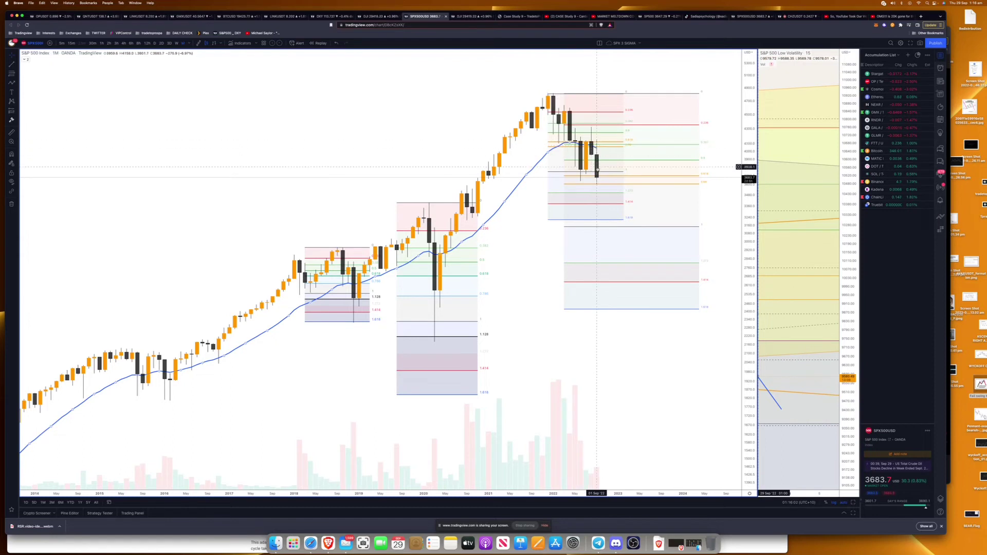
scroll(329, 296, down, 6)
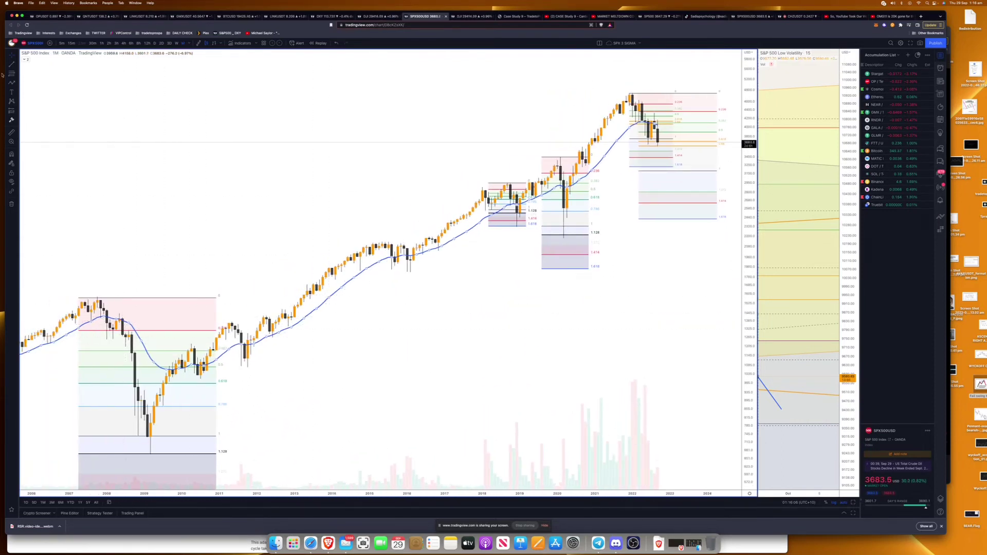
click(11, 82)
click(38, 83)
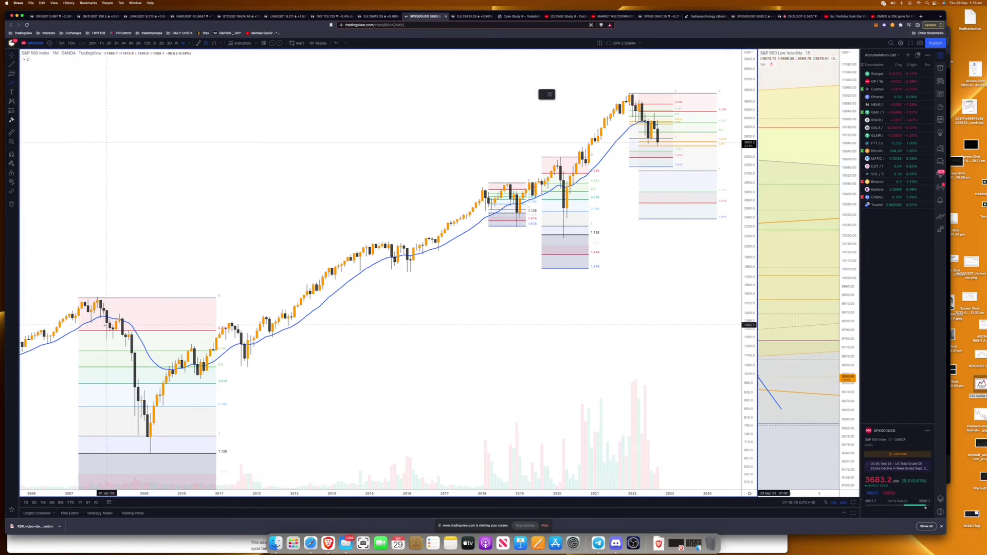
drag(109, 334, 126, 319)
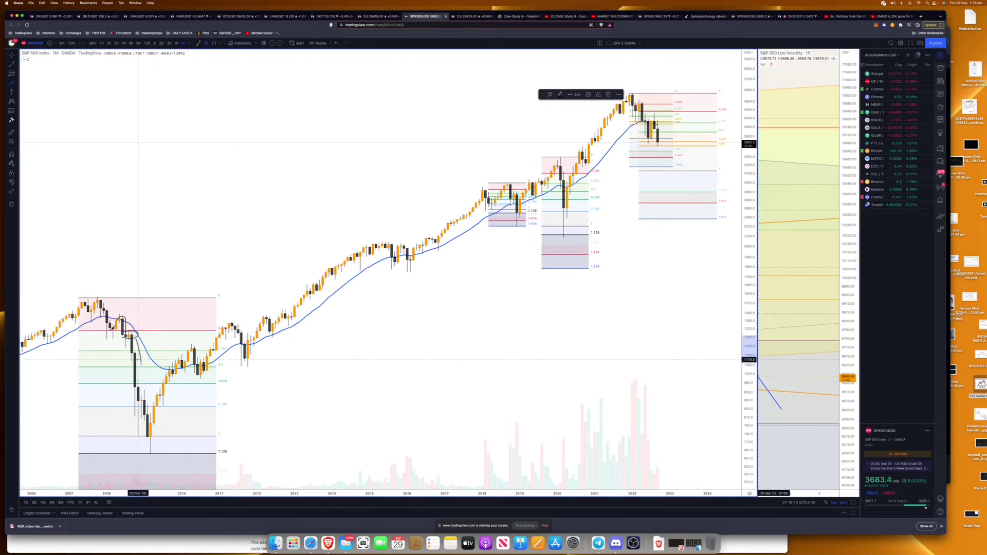
Brush a projected path from the latest 2022 candles: a level line, a small dip and rebound, then two declines toward the lower 1.618 Fib level
scroll(163, 352, down, 3)
scroll(163, 352, down, 1)
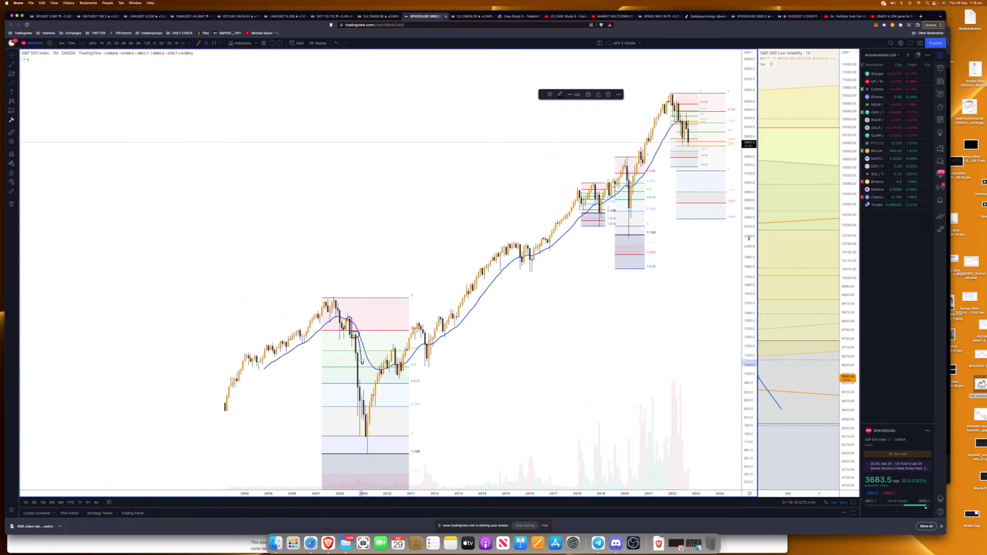
scroll(439, 324, up, 3)
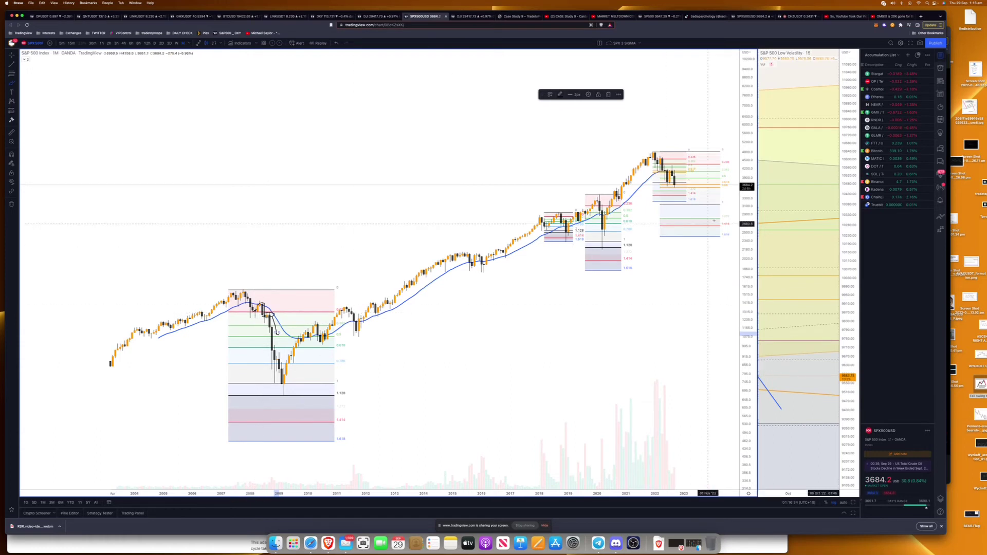
click(13, 86)
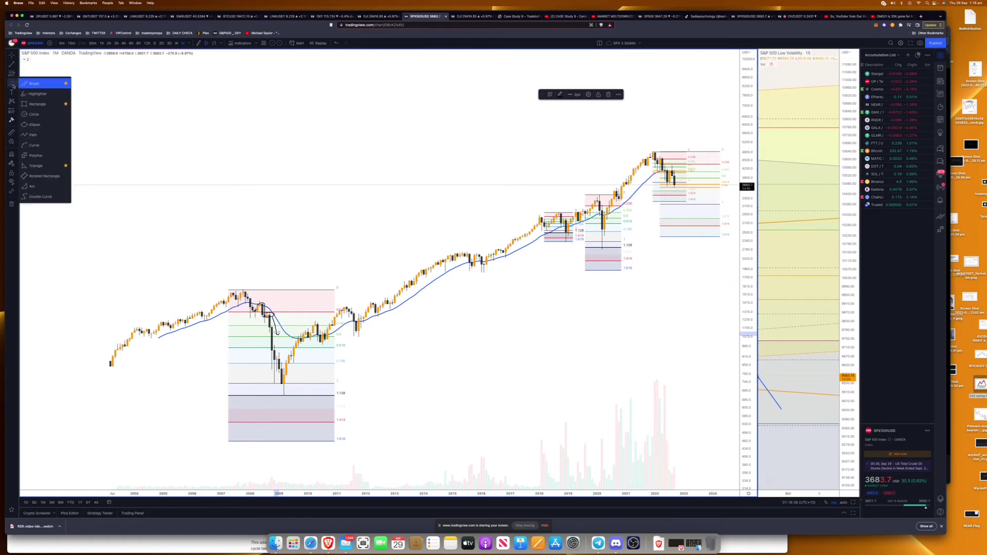
click(22, 84)
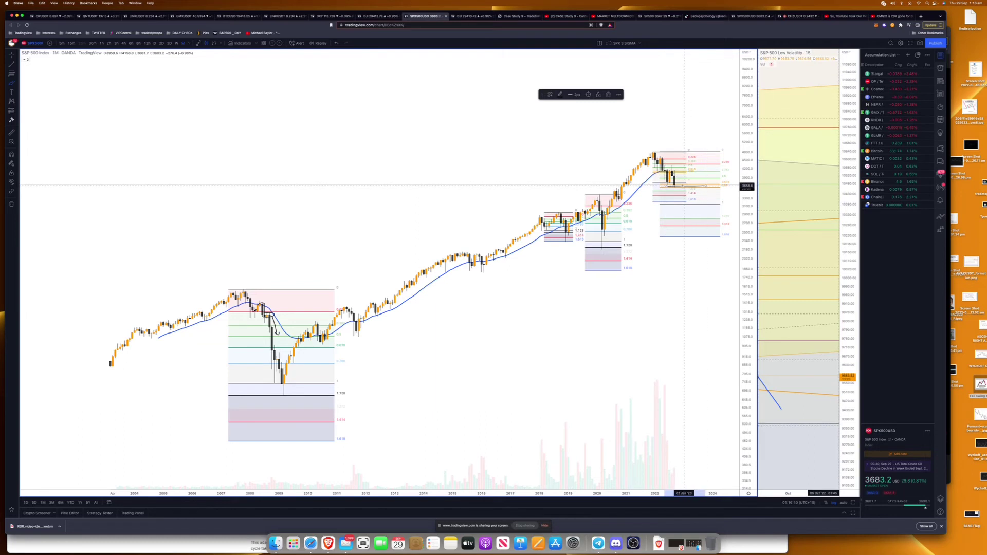
drag(680, 185, 682, 196)
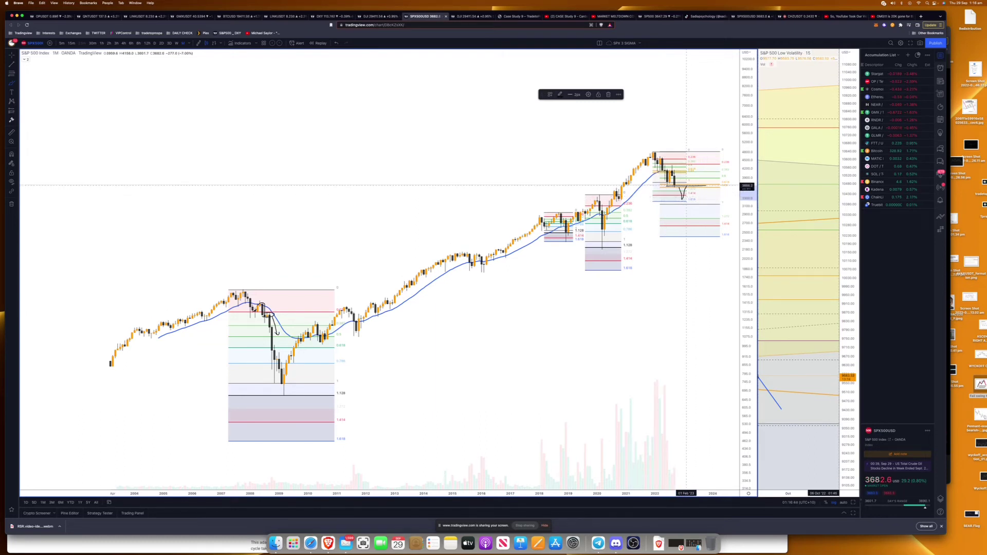
drag(690, 193, 704, 235)
drag(697, 185, 712, 231)
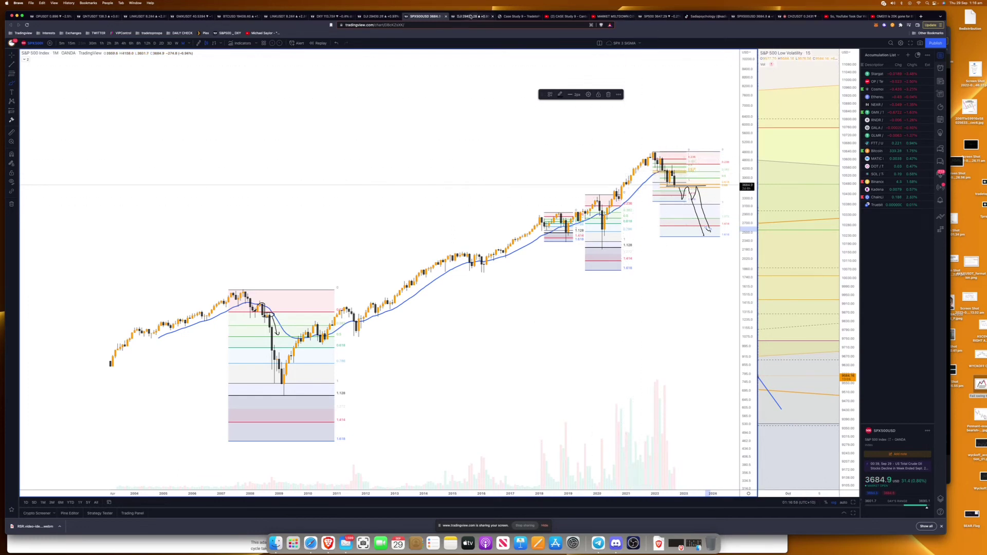
Review the U.S. Dollar Currency Index chart, then examine the ChainLink / TetherUS chart's trading range and descending trend line breakout
drag(470, 17, 371, 17)
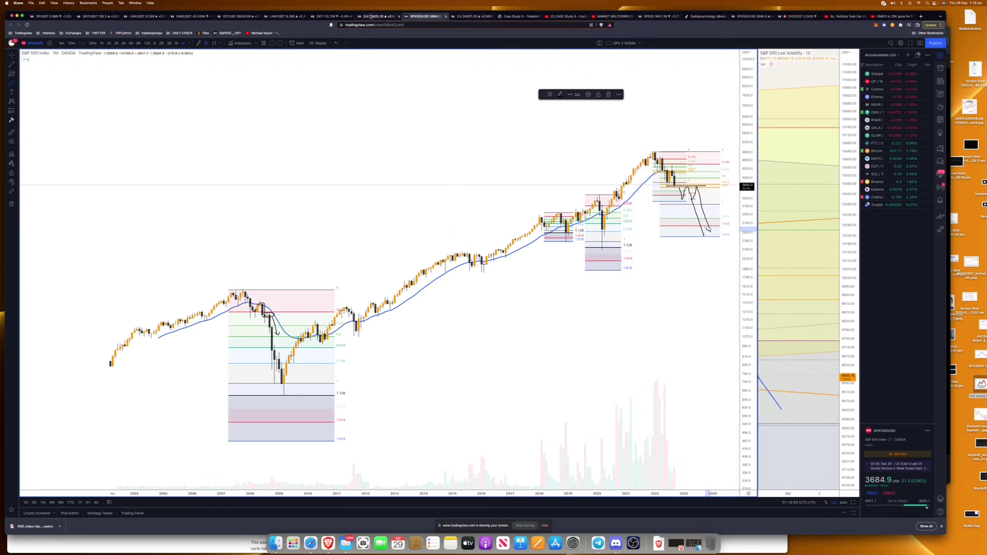
click(321, 17)
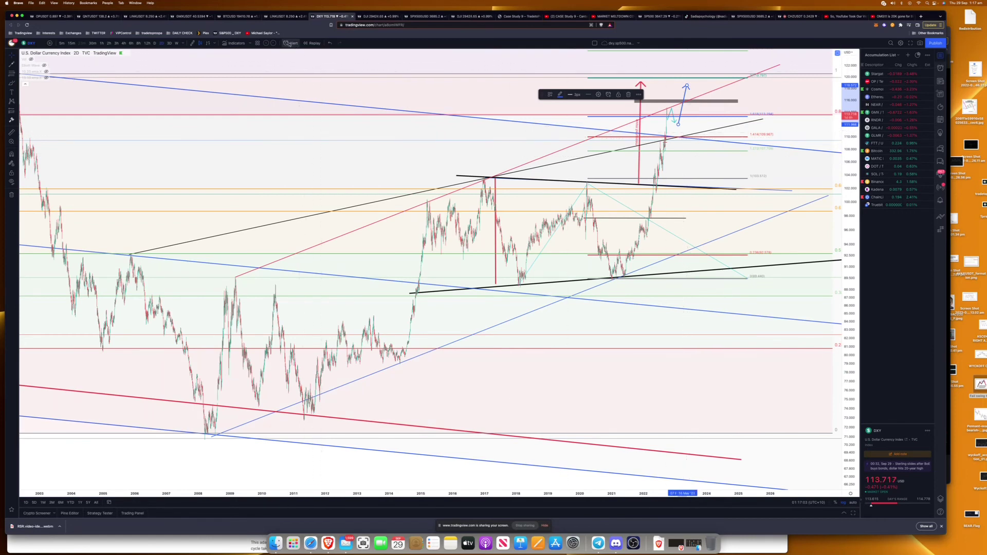
click(283, 17)
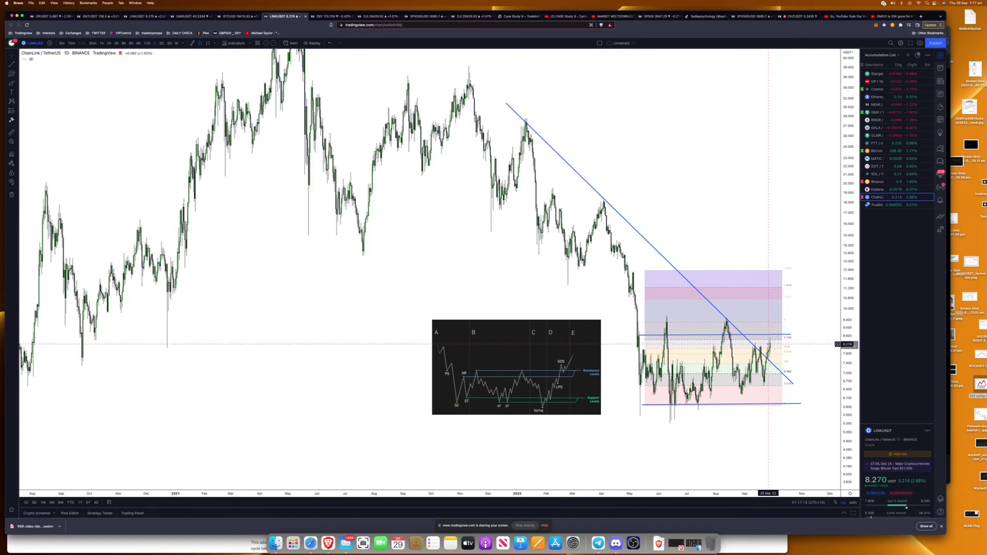
scroll(769, 344, up, 5)
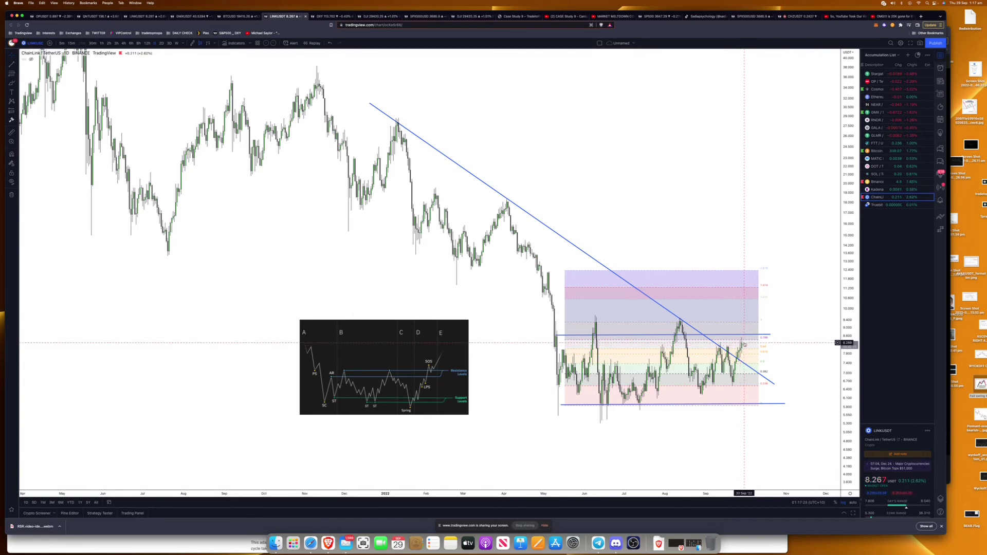
scroll(744, 349, up, 5)
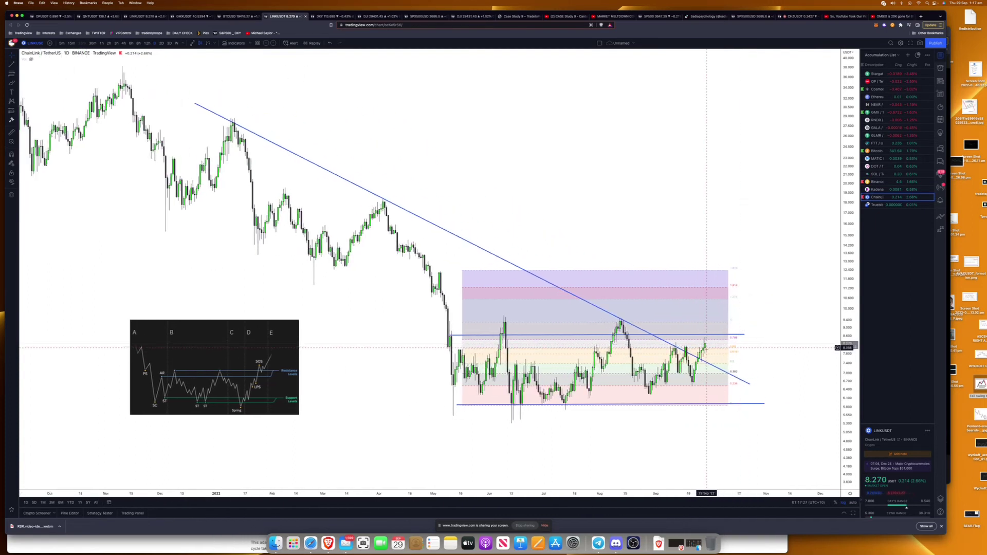
scroll(708, 353, up, 2)
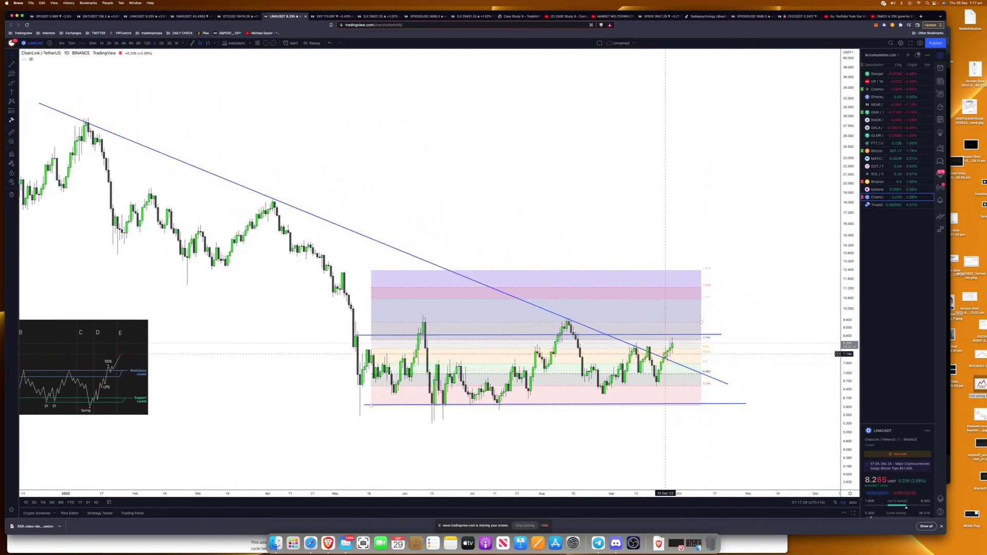
Switch to the Chiliz / TetherUS chart, set it to the 1 day interval and frame the September 2022 candles around Elliott wave (5)
click(787, 16)
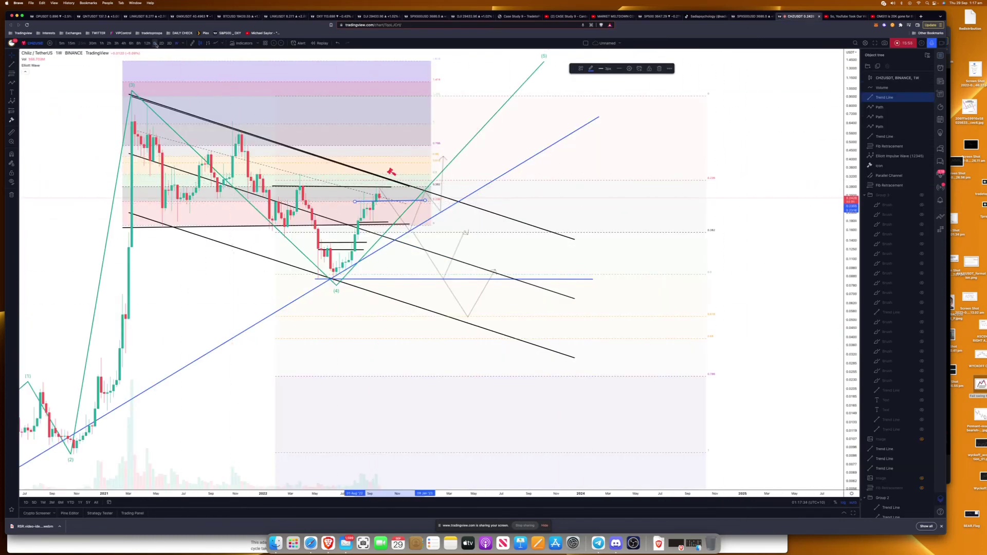
click(154, 44)
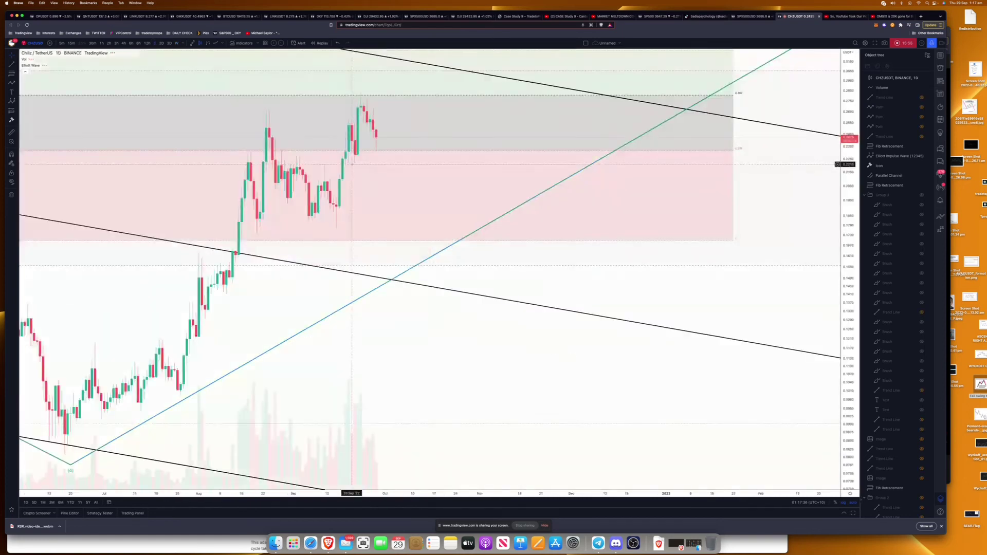
scroll(352, 164, up, 2)
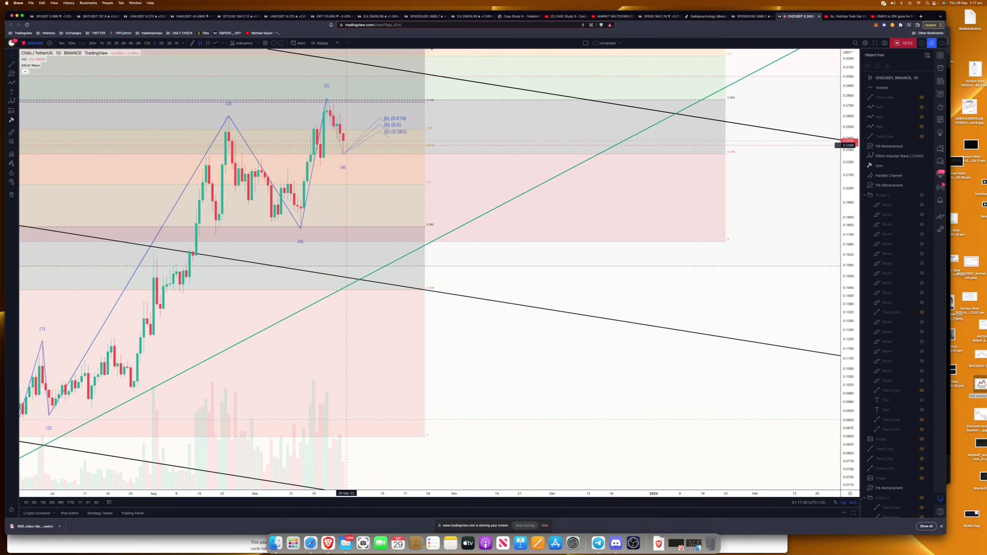
scroll(349, 153, up, 2)
scroll(348, 147, down, 2)
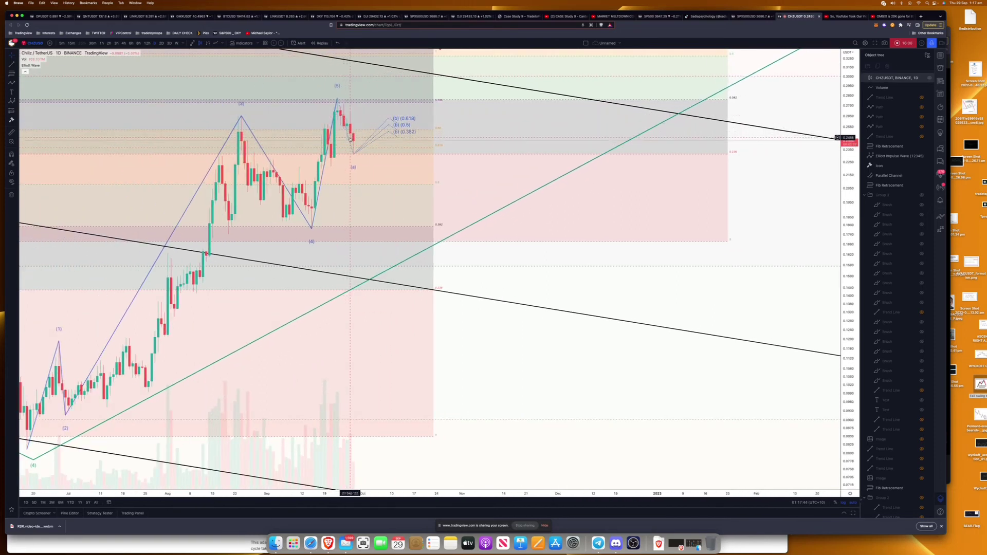
scroll(340, 151, up, 2)
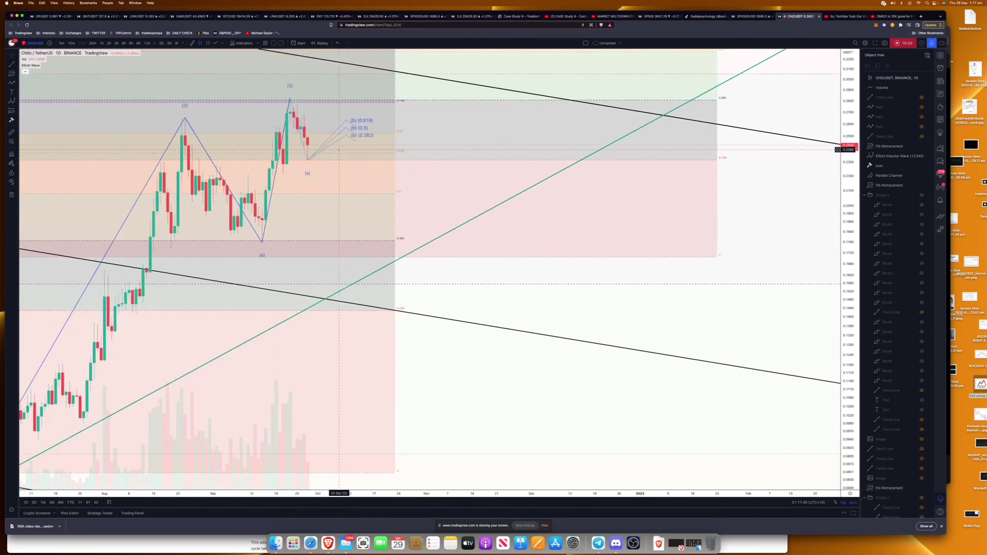
Switch the Chiliz / TetherUS chart to the 4 hour interval and frame the September 2022 candles around waves (4), (5) and the (a)(b)(c) correction
scroll(339, 151, up, 3)
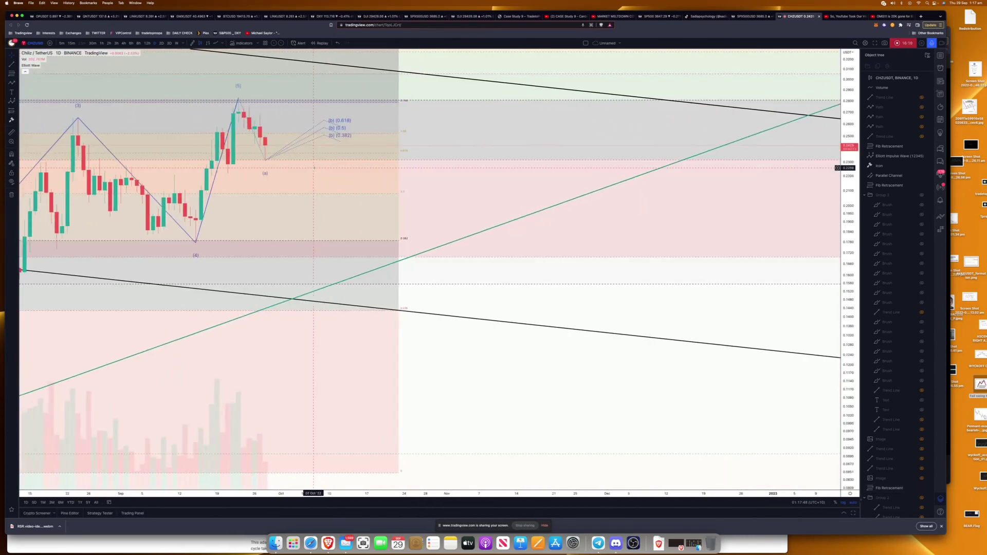
scroll(314, 167, down, 2)
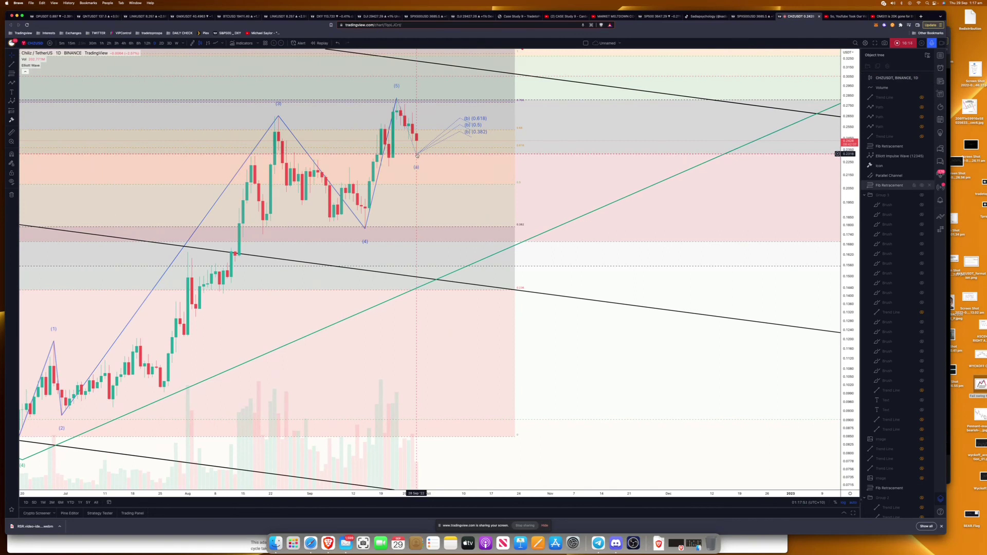
scroll(449, 167, down, 3)
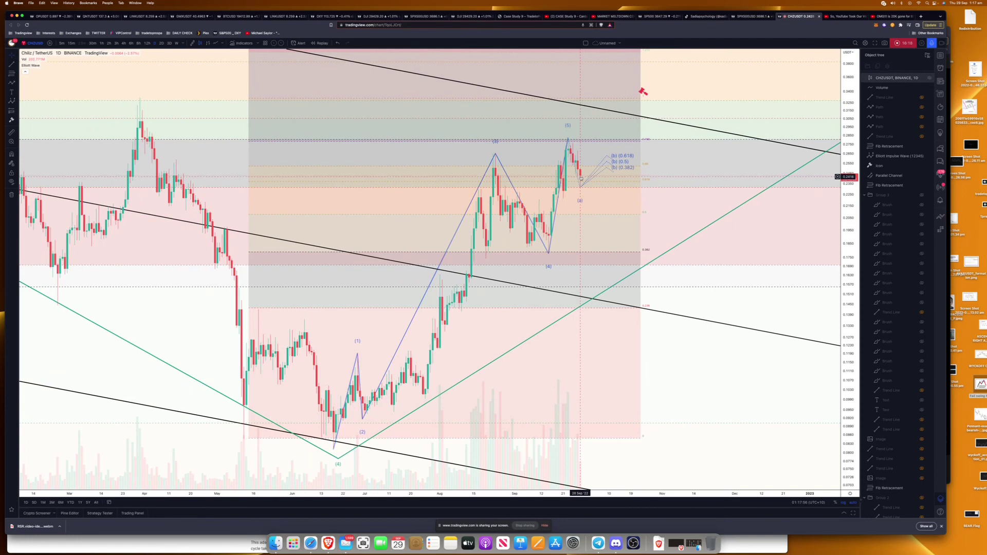
scroll(577, 195, up, 3)
scroll(577, 194, up, 3)
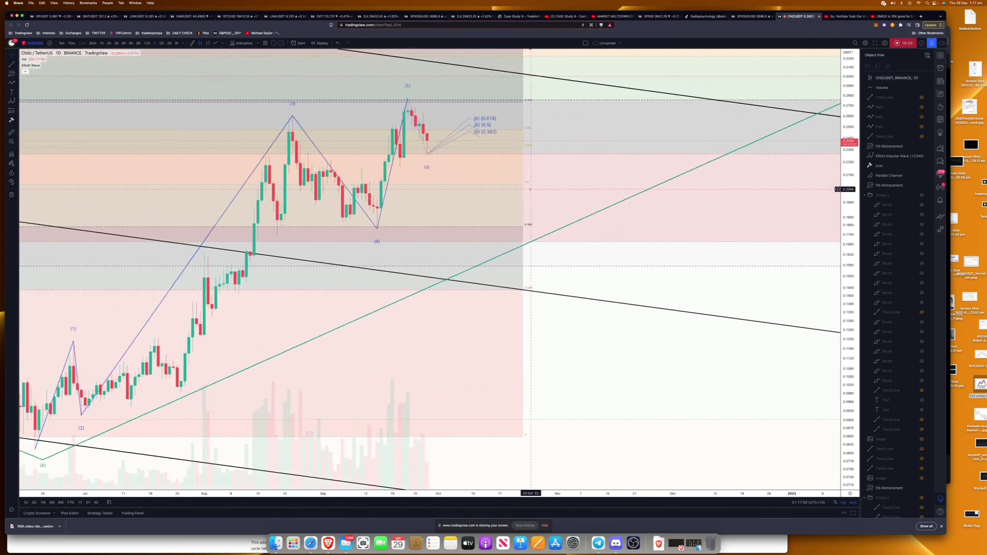
click(124, 42)
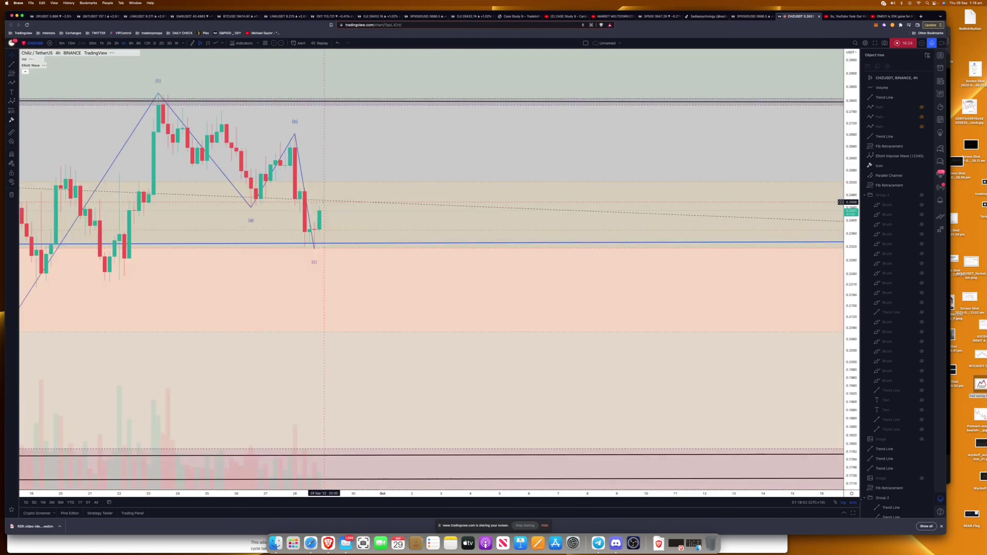
scroll(323, 203, left, 5)
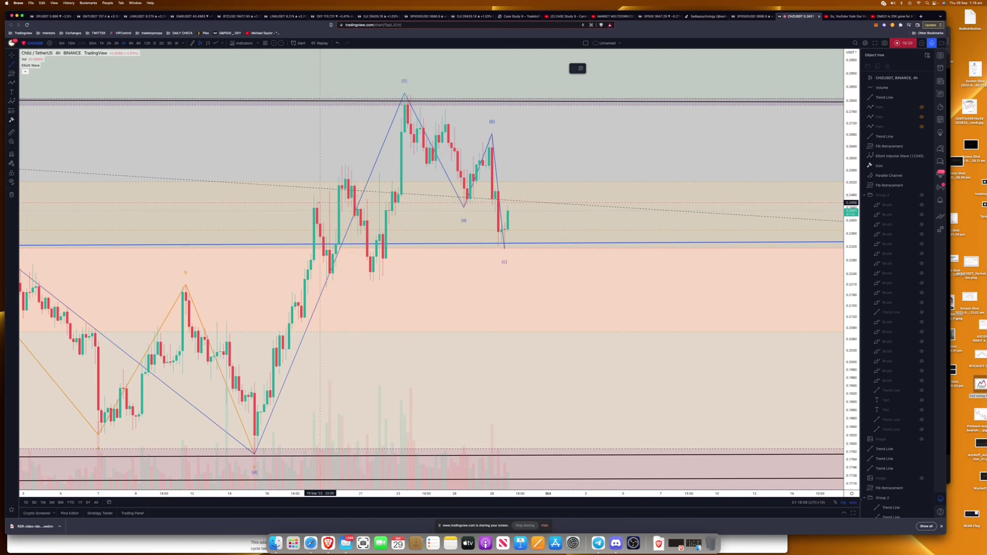
Draw two level trend lines just above the latest candles, one from the 18 September swing high and one slightly higher from 21 September, into early October
click(315, 203)
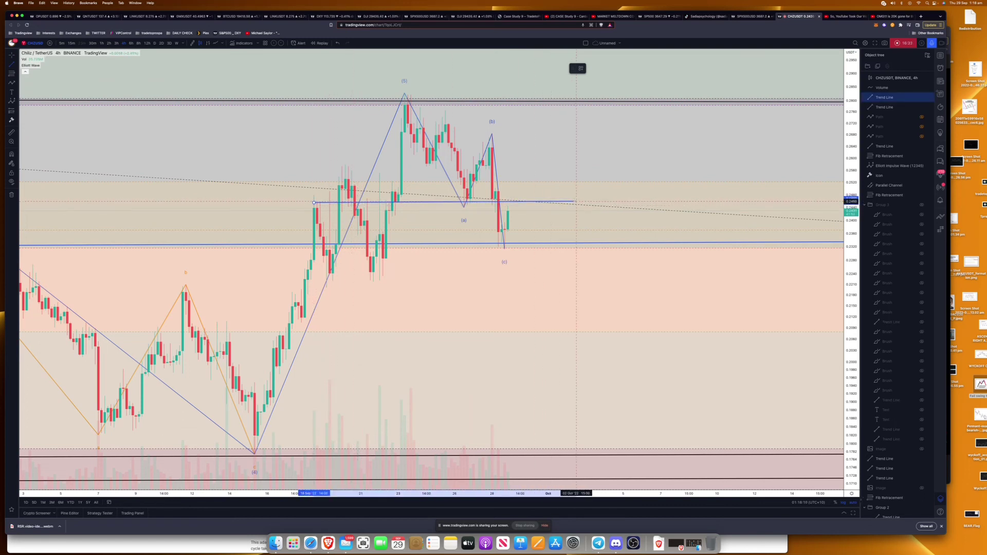
click(580, 202)
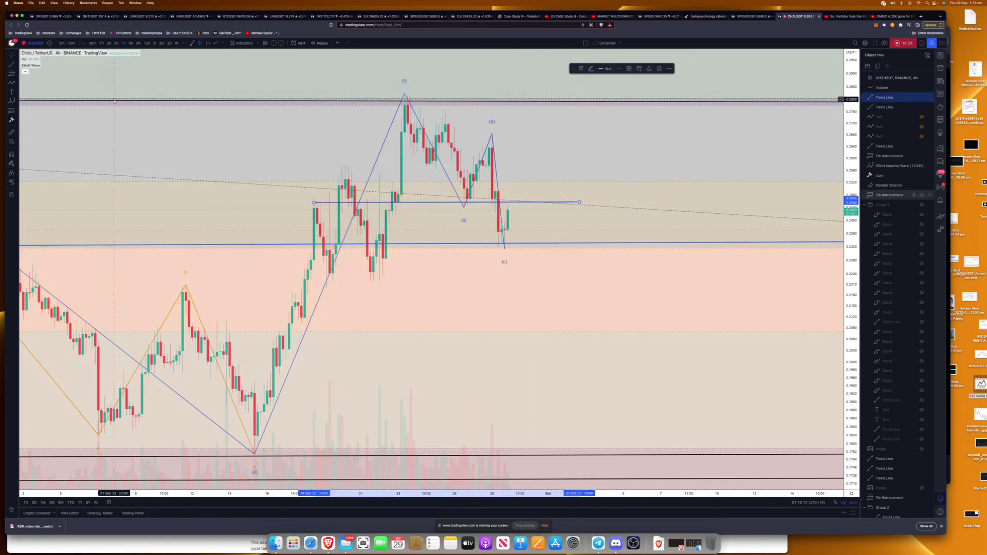
click(16, 67)
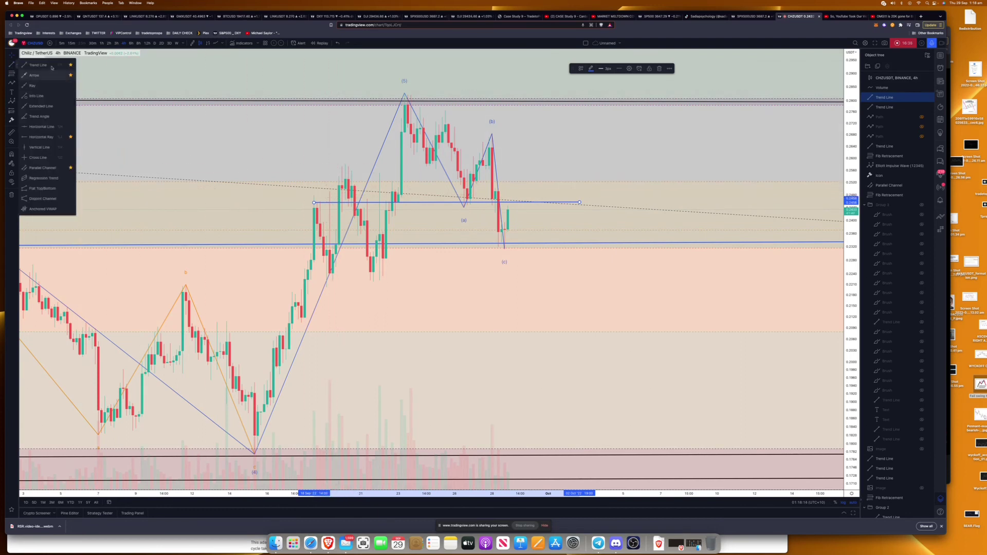
click(51, 68)
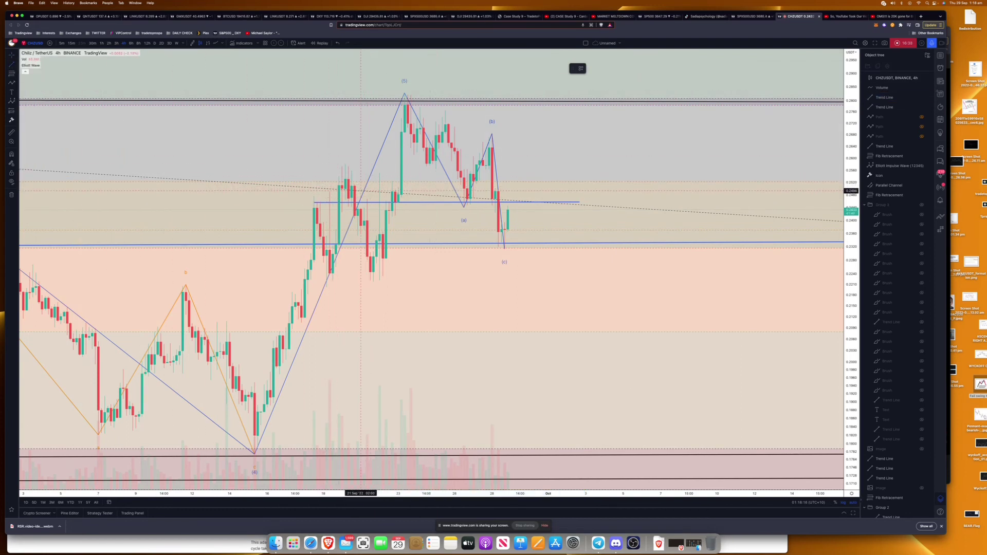
drag(361, 190, 582, 190)
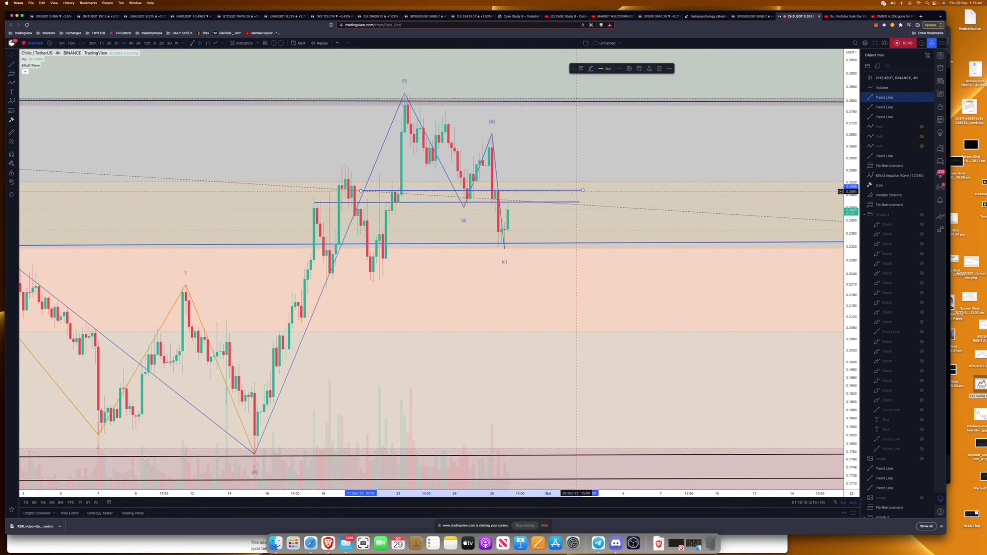
Brush a circle around the retest zone at the two level lines, followed by a projected decline below the lower blue support line
click(13, 82)
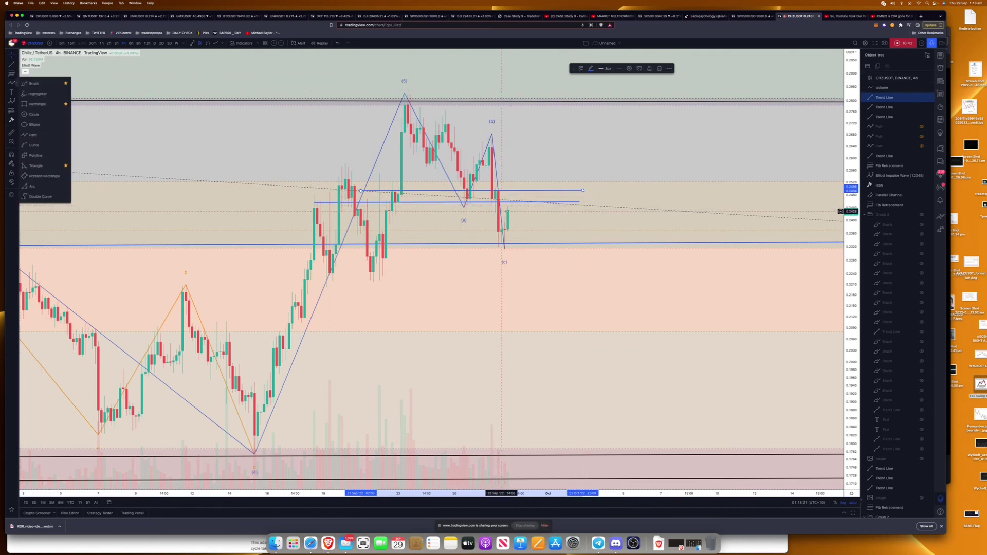
click(34, 83)
mouse_move(506, 200)
mouse_down()
mouse_move(509, 189)
mouse_move(500, 201)
mouse_move(541, 256)
mouse_up()
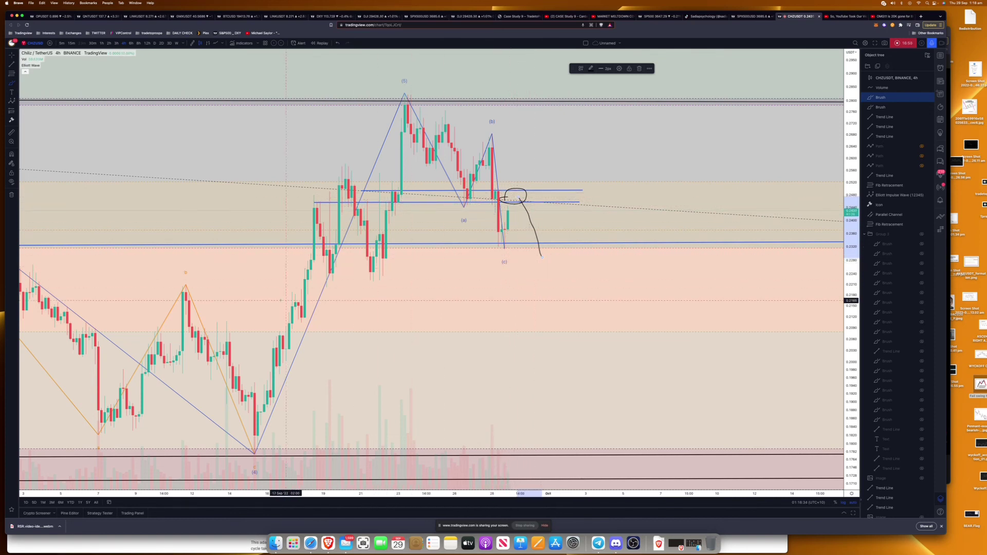
Draw a level trend line beneath the swing lows that precede the rise to wave (5), extending it into early October
click(12, 64)
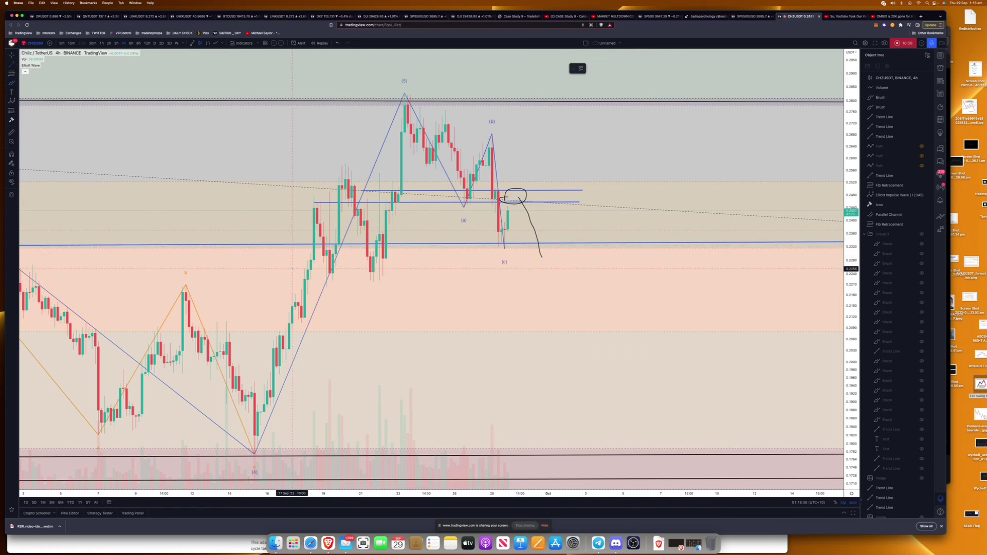
click(276, 276)
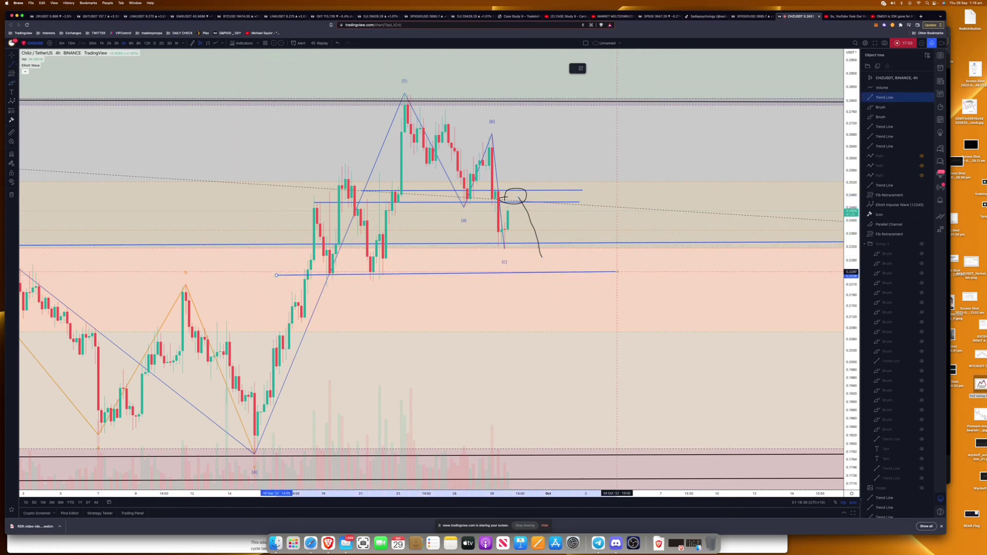
click(618, 276)
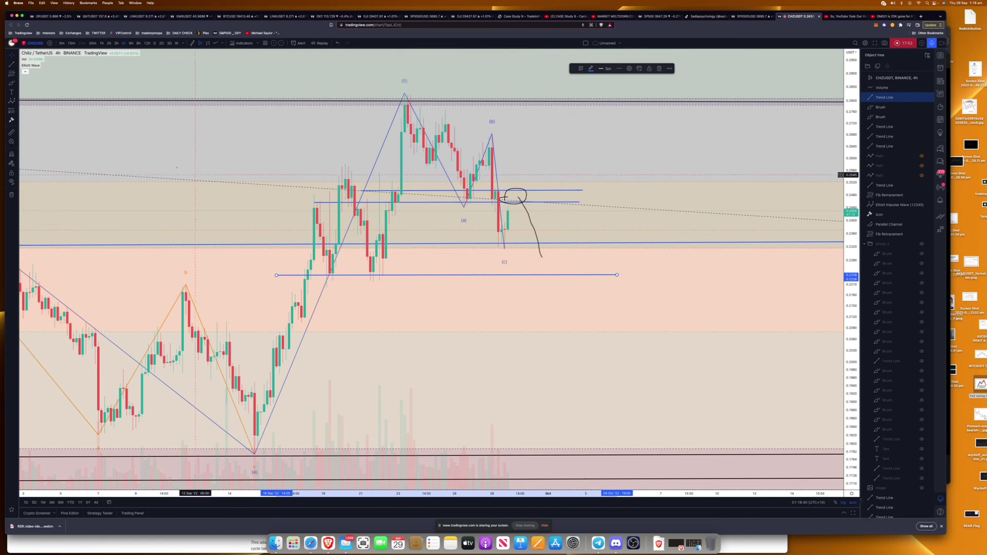
Brush two projections: a break below the new support with a retest and further decline, and a rebound to the upper lines before falling
click(17, 83)
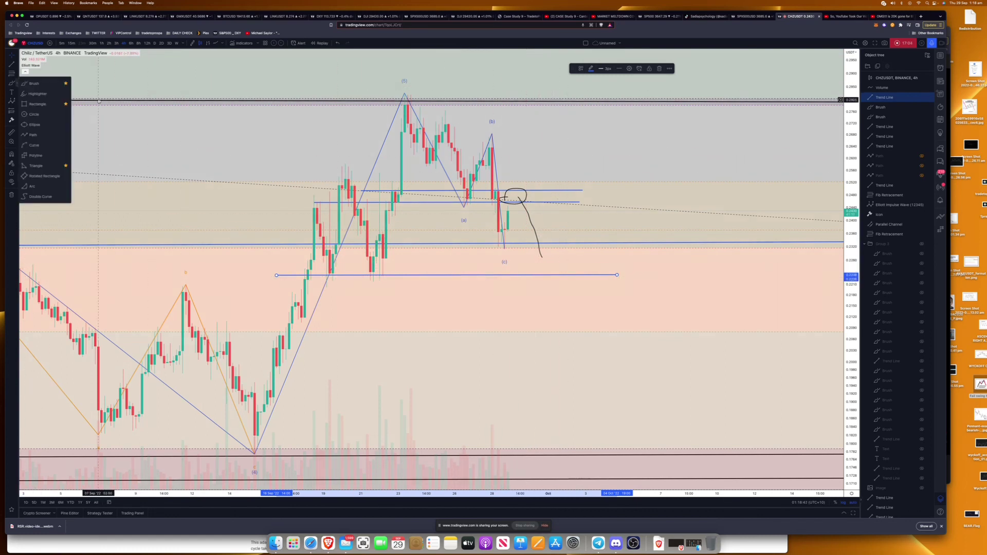
click(38, 84)
mouse_move(540, 253)
mouse_down()
mouse_move(562, 302)
mouse_move(568, 280)
mouse_move(614, 358)
mouse_up()
mouse_move(550, 276)
mouse_down()
mouse_move(575, 217)
mouse_move(639, 245)
mouse_move(678, 303)
mouse_up()
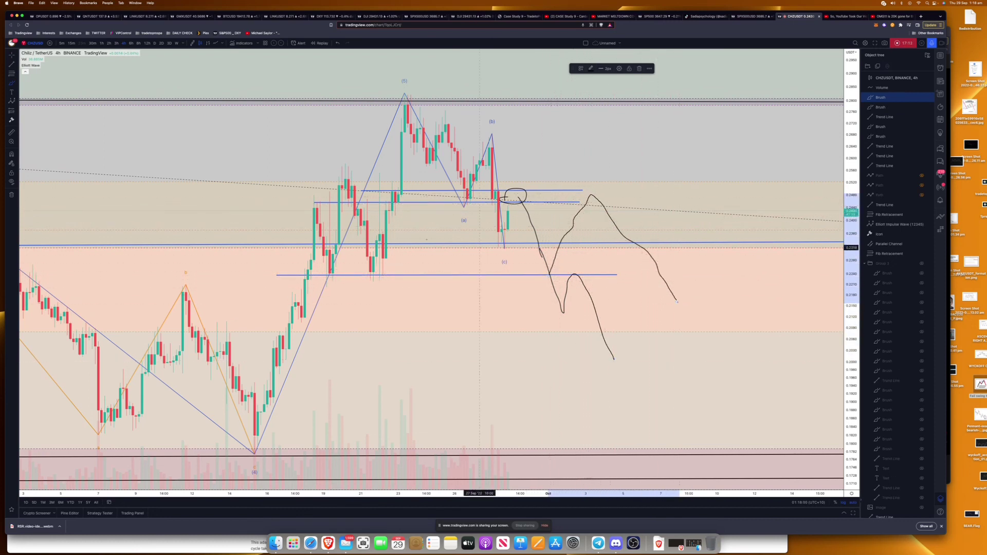
Brush head-and-shoulders arcs over the left shoulder, the wave (5) peak and the projected right shoulder
mouse_move(279, 232)
mouse_down()
mouse_move(368, 161)
mouse_move(485, 93)
mouse_move(516, 182)
mouse_up()
mouse_move(549, 213)
mouse_down()
mouse_move(571, 180)
mouse_move(689, 228)
mouse_up()
Draw two rising trend lines, one under the lows from early August through wave (4) and one above the price touching the wave (5) peak
scroll(689, 228, down, 6)
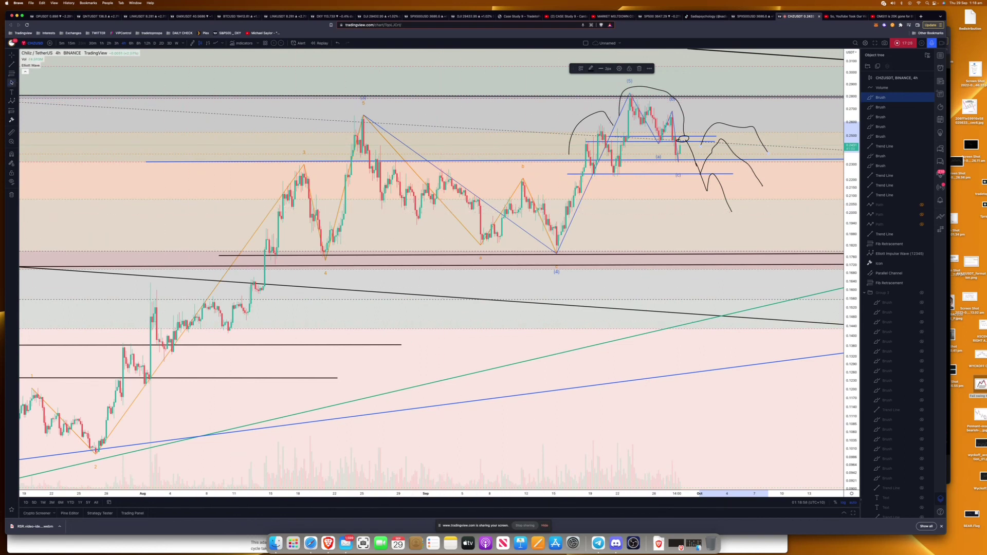
click(11, 67)
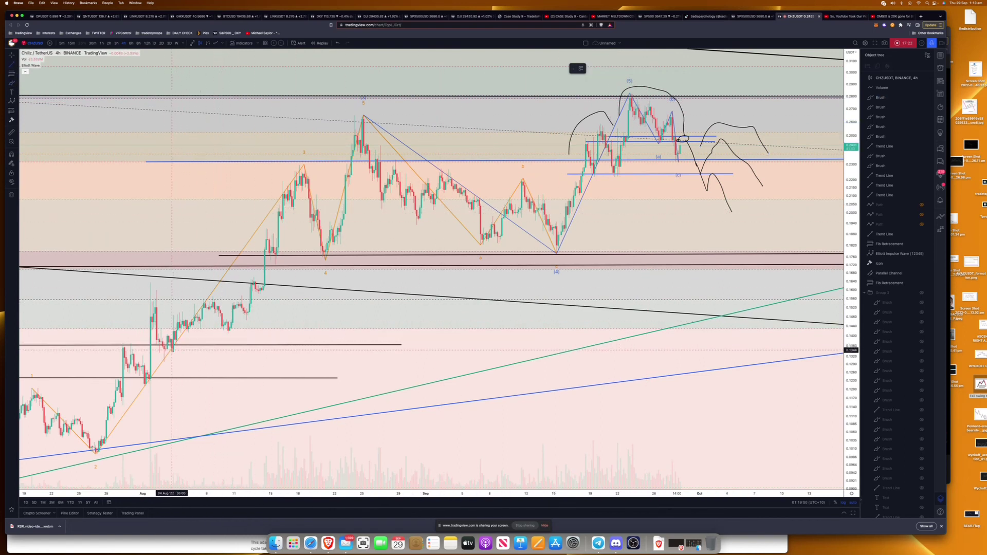
drag(172, 349, 817, 180)
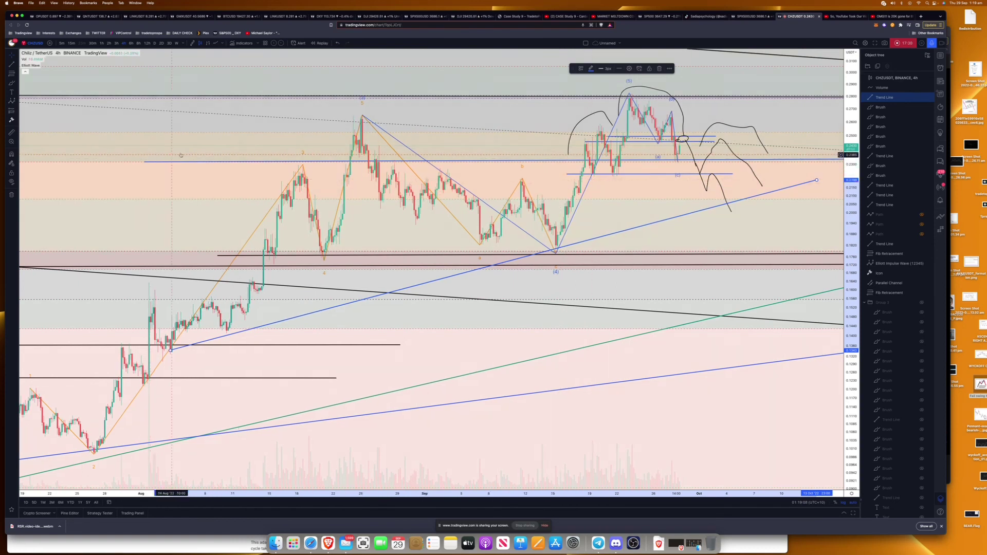
click(12, 65)
drag(135, 152, 786, 74)
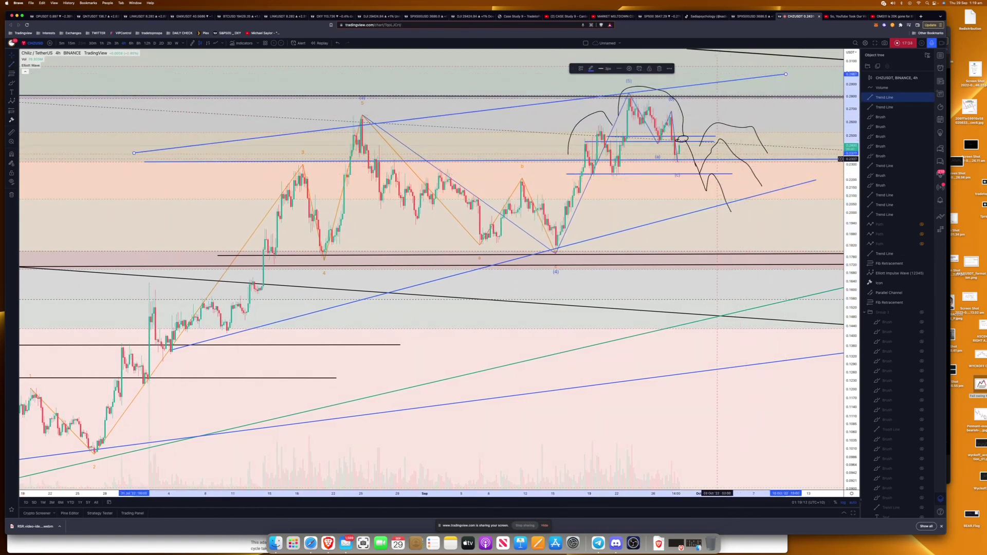
scroll(717, 166, up, 4)
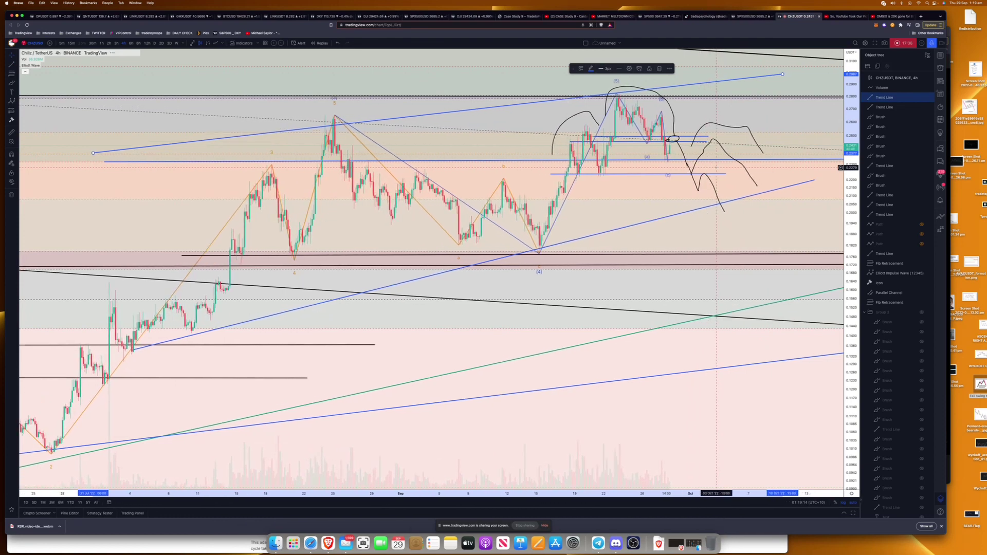
scroll(703, 172, down, 3)
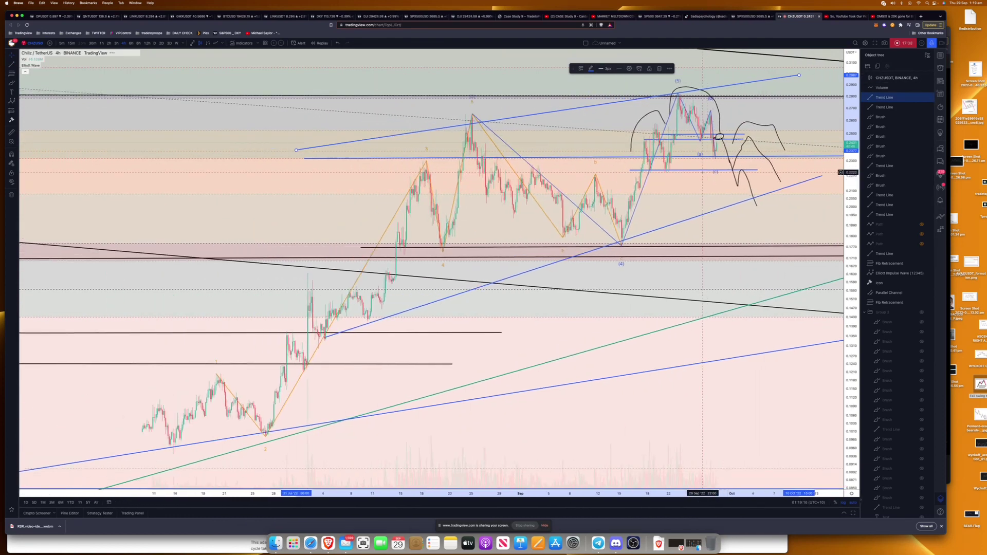